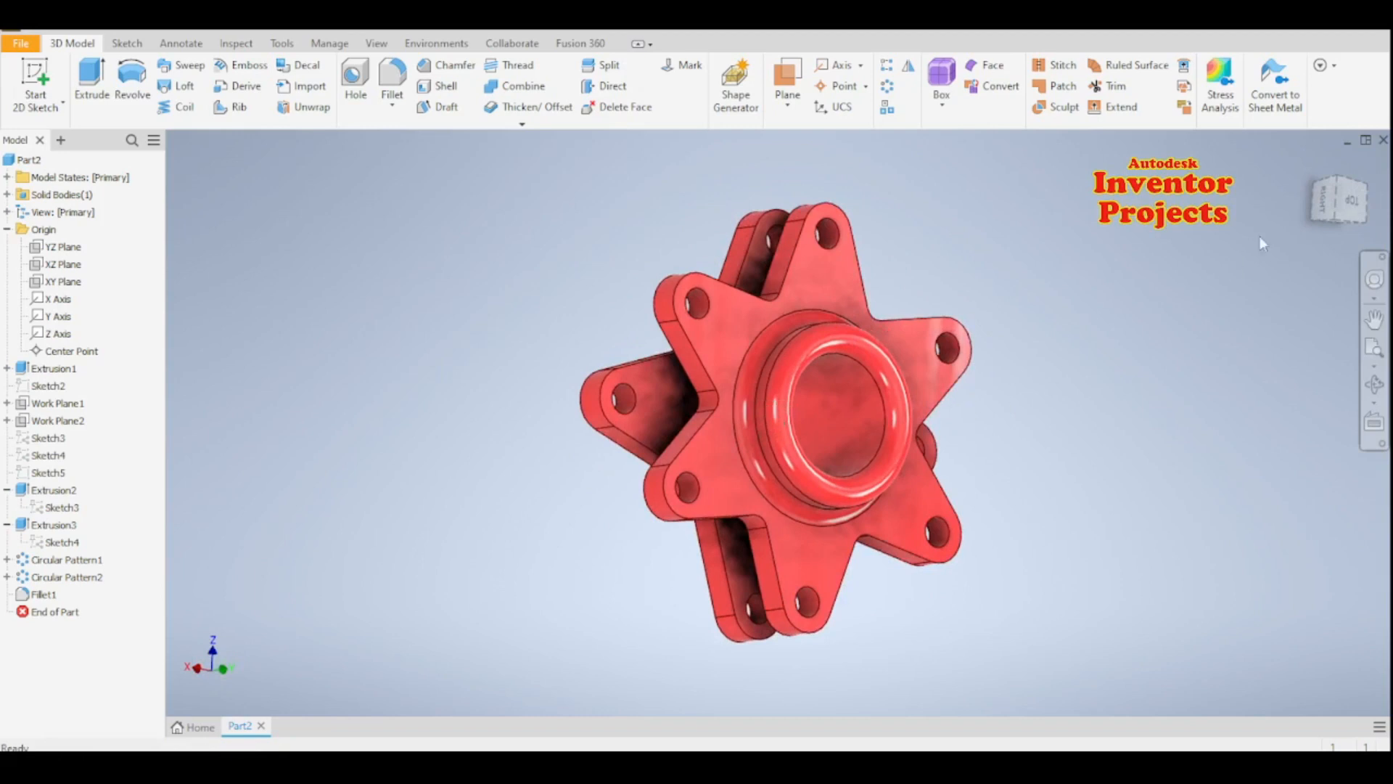
# Step: Create a new metric part file from the Standard (mm).ipt template
pyautogui.click(1318, 167)
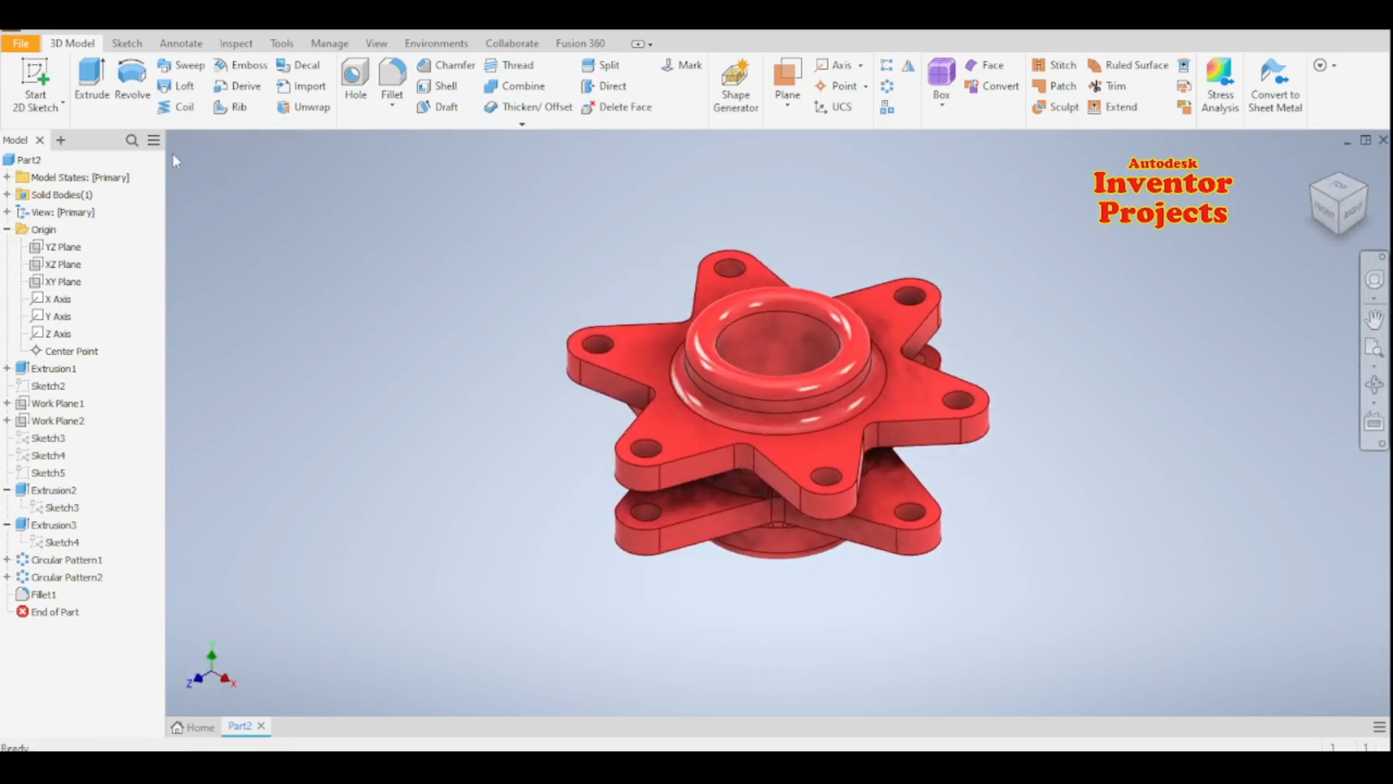
pyautogui.hotkey('ctrl', 'n')
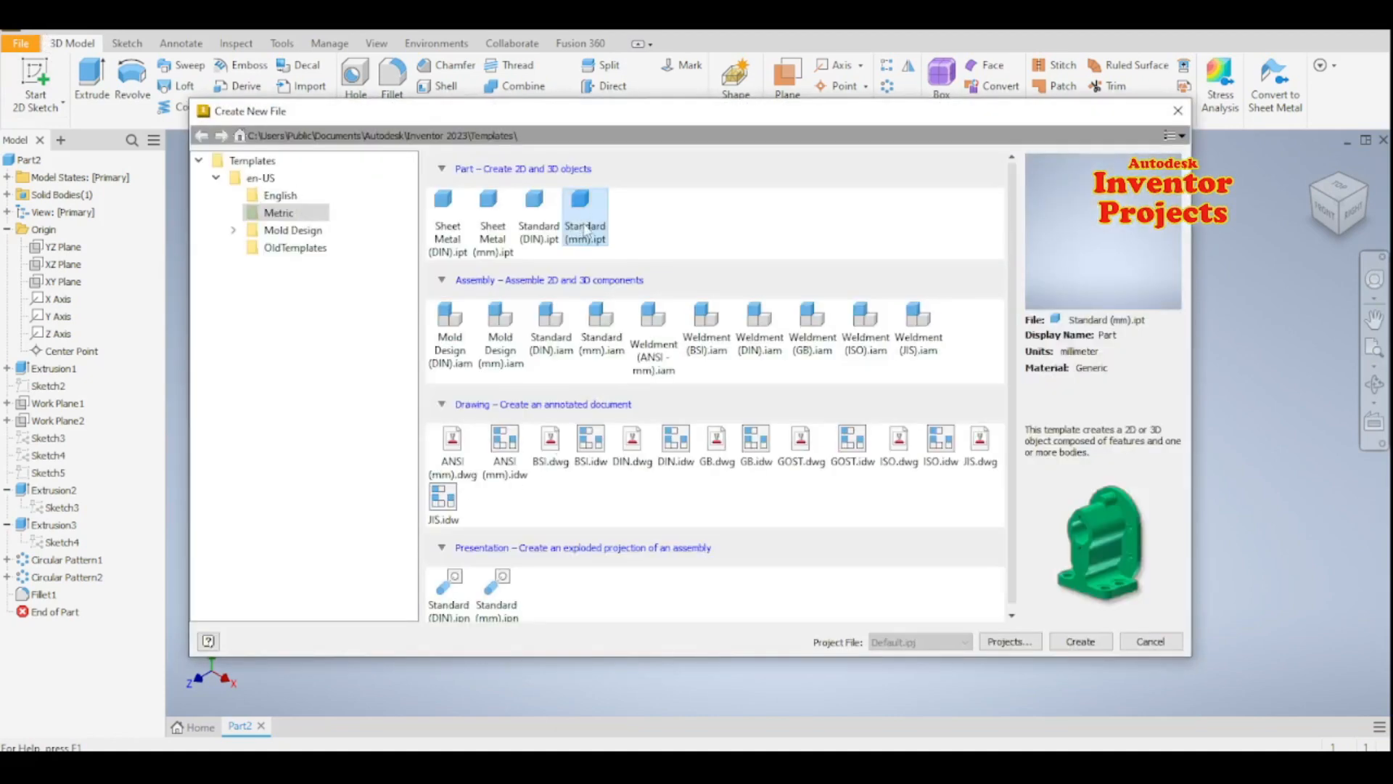
pyautogui.click(1080, 641)
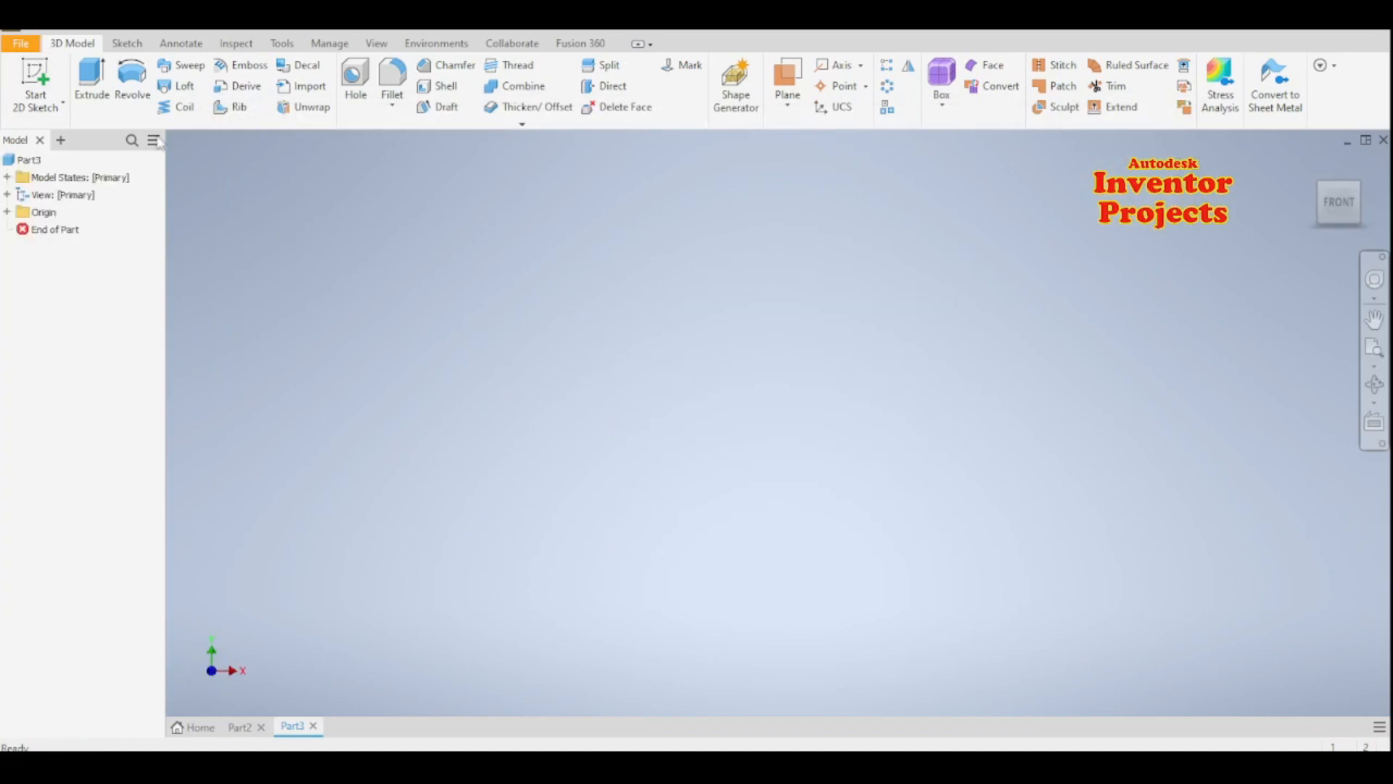
# Step: Start a sketch on the XZ plane and draw a 40 mm diameter circle centred on the origin
pyautogui.press('s')
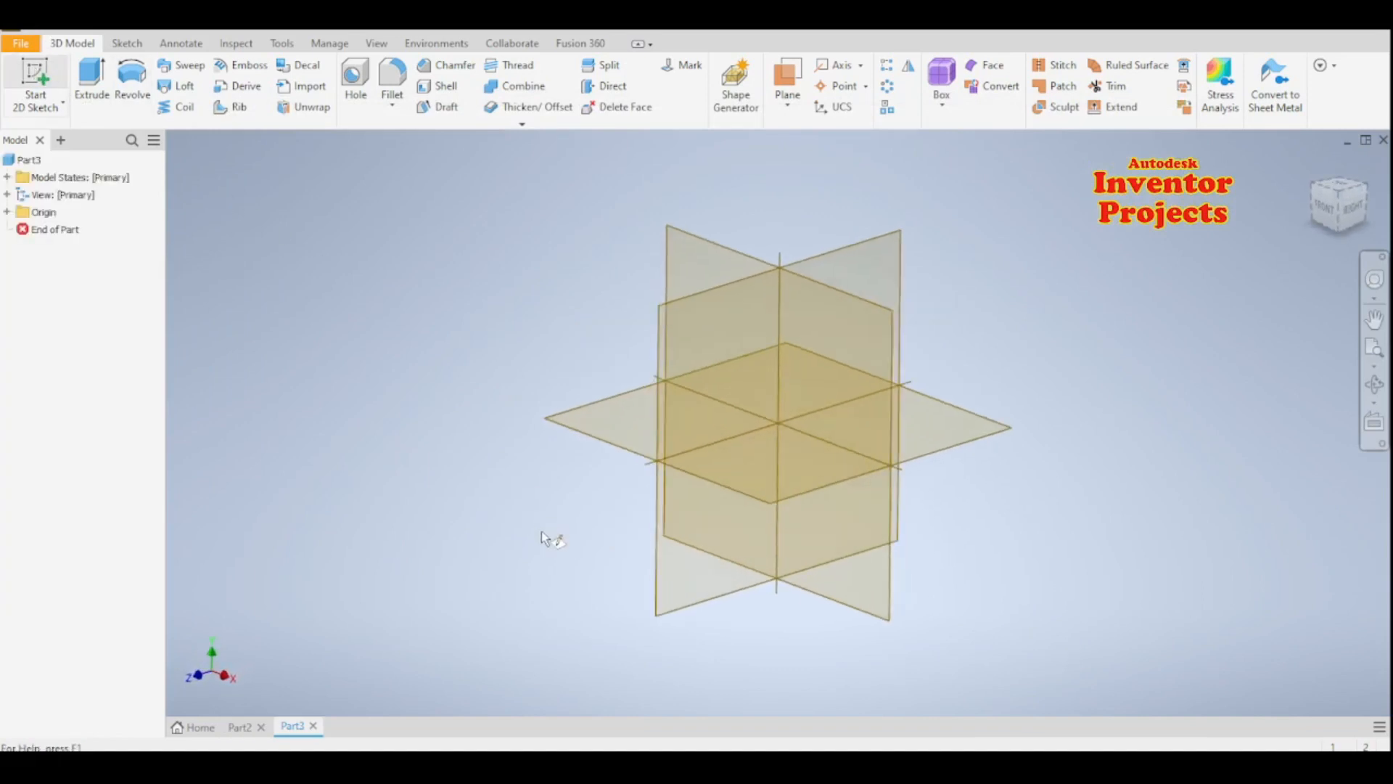
pyautogui.click(970, 440)
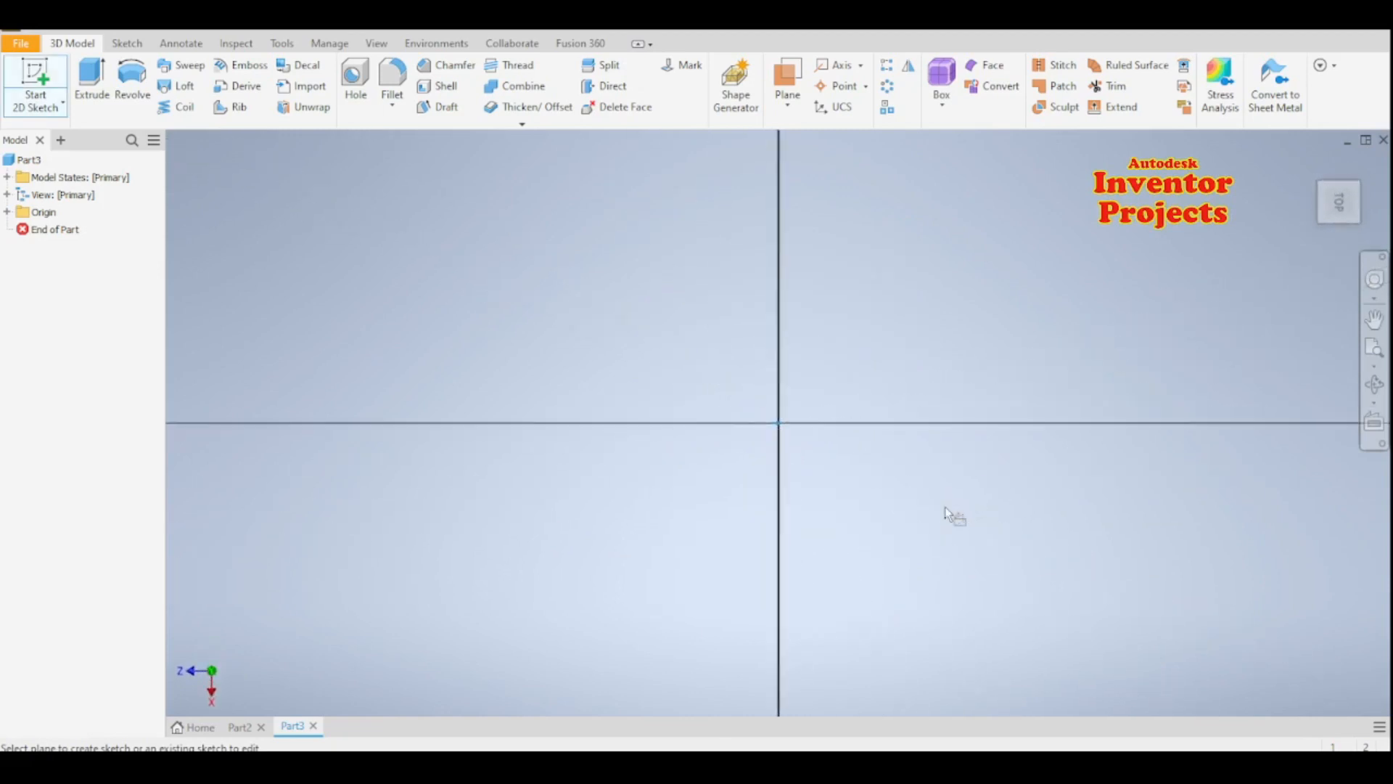
pyautogui.click(145, 93)
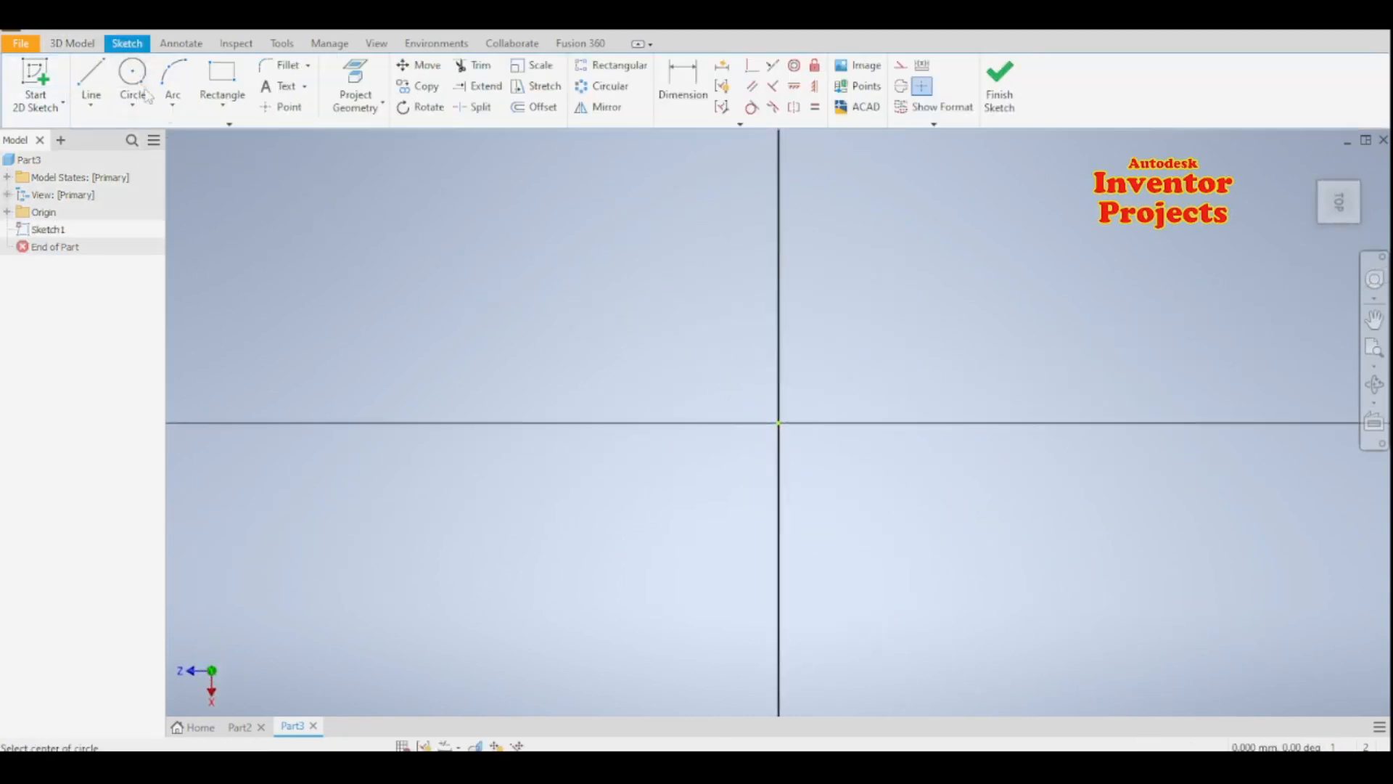
pyautogui.click(779, 423)
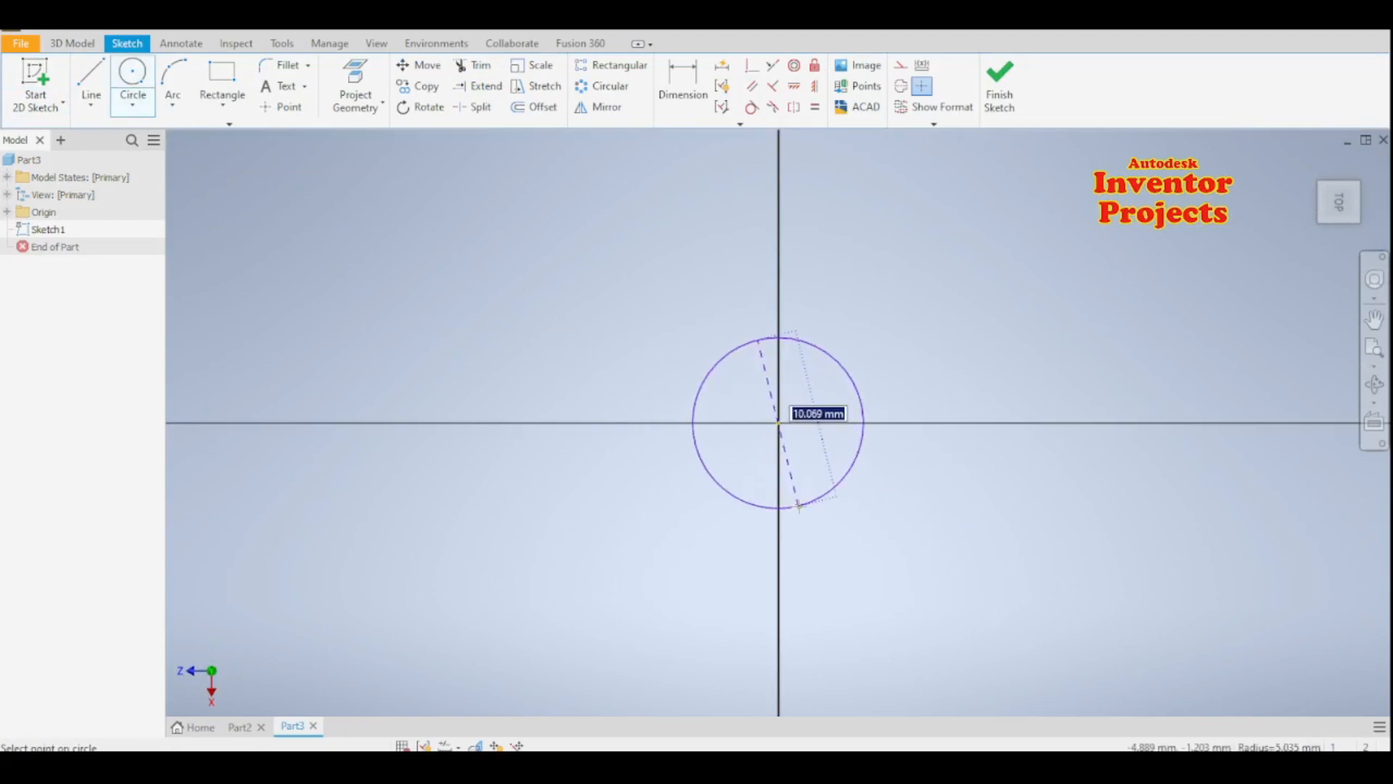
pyautogui.write('4')
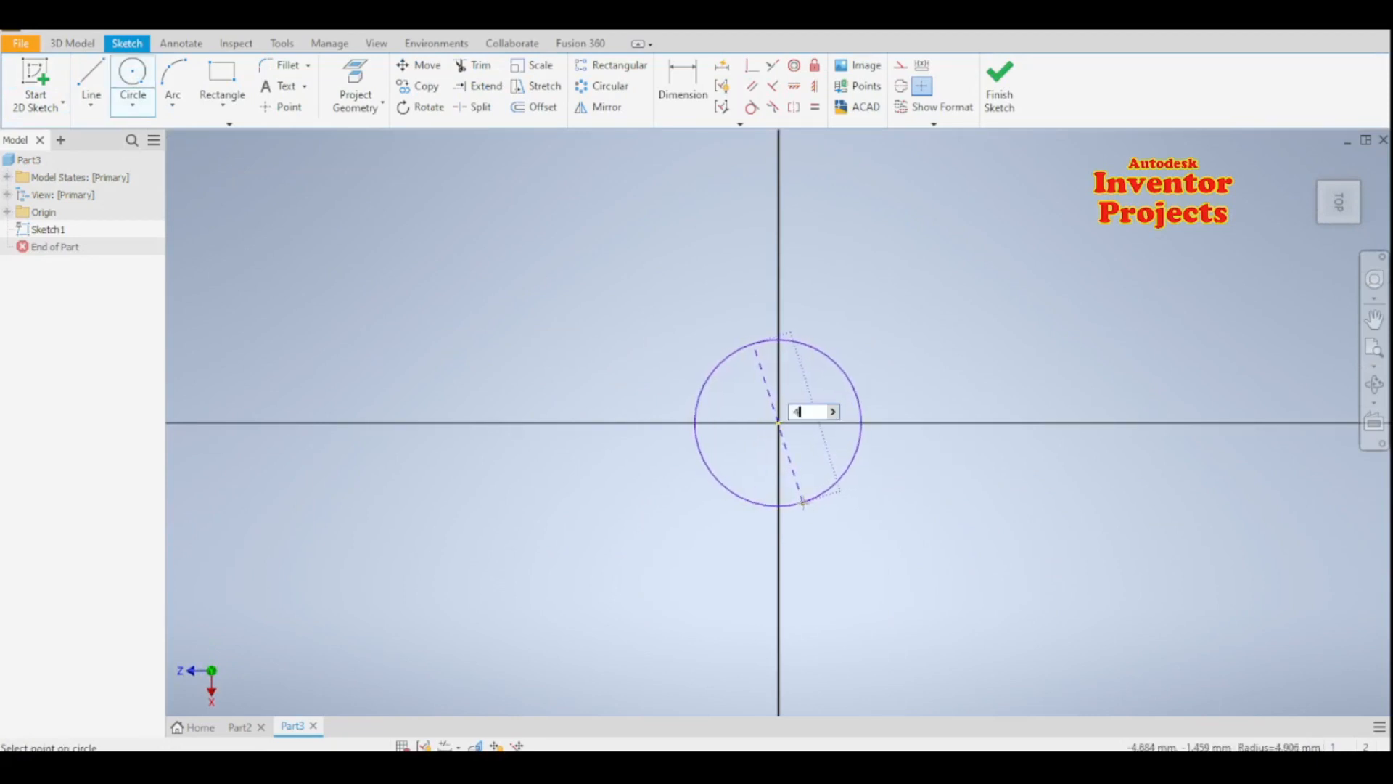
pyautogui.write('0')
pyautogui.press('Return')
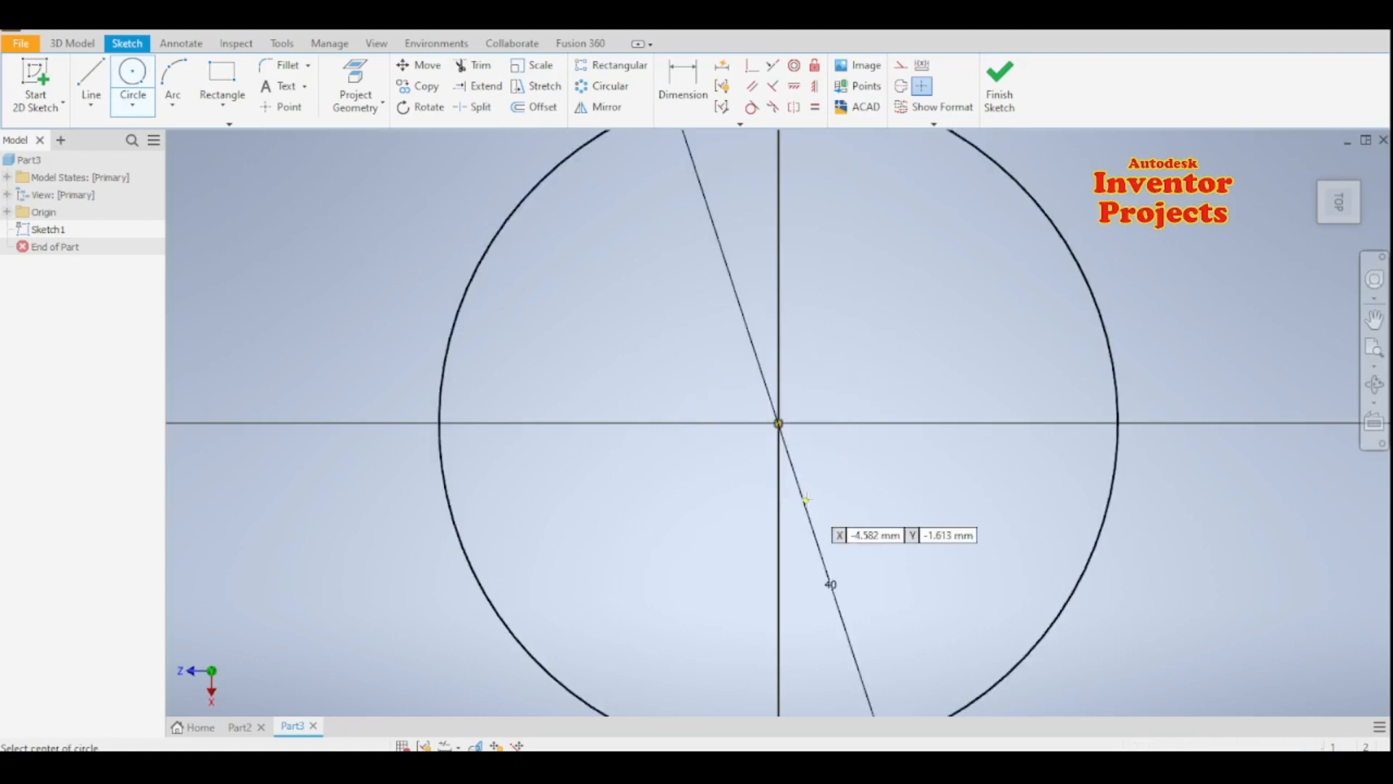
# Step: Add a concentric 60 mm diameter circle at the origin and finish the sketch
pyautogui.click(792, 453)
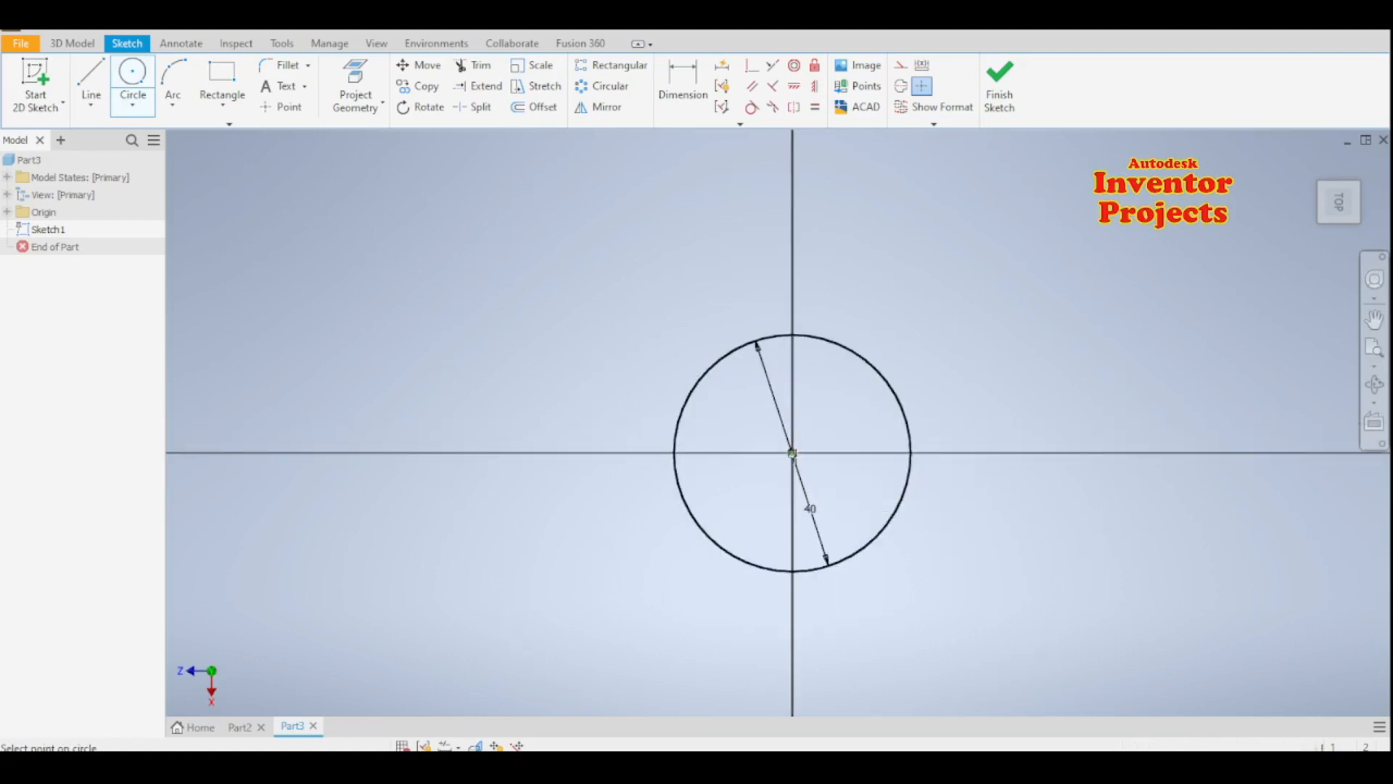
pyautogui.write('60')
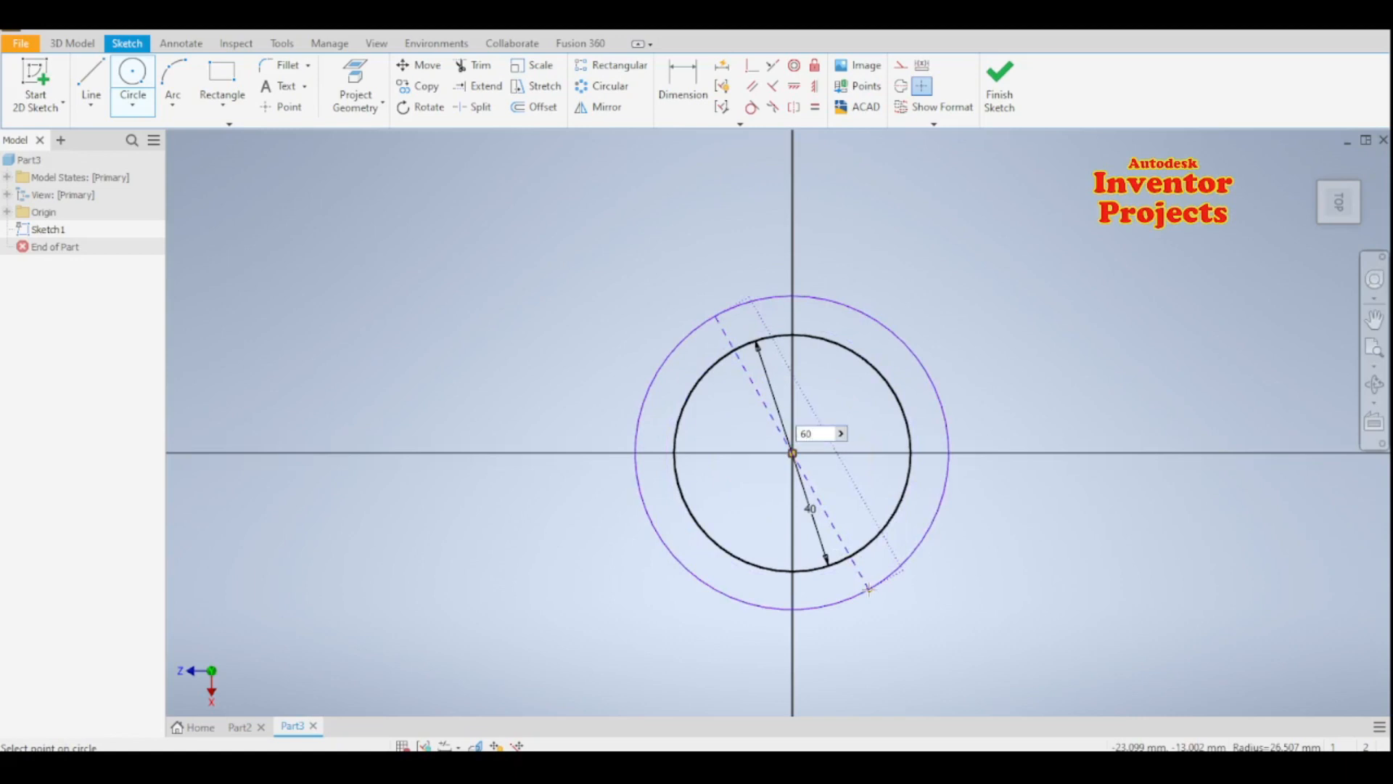
pyautogui.press('Return')
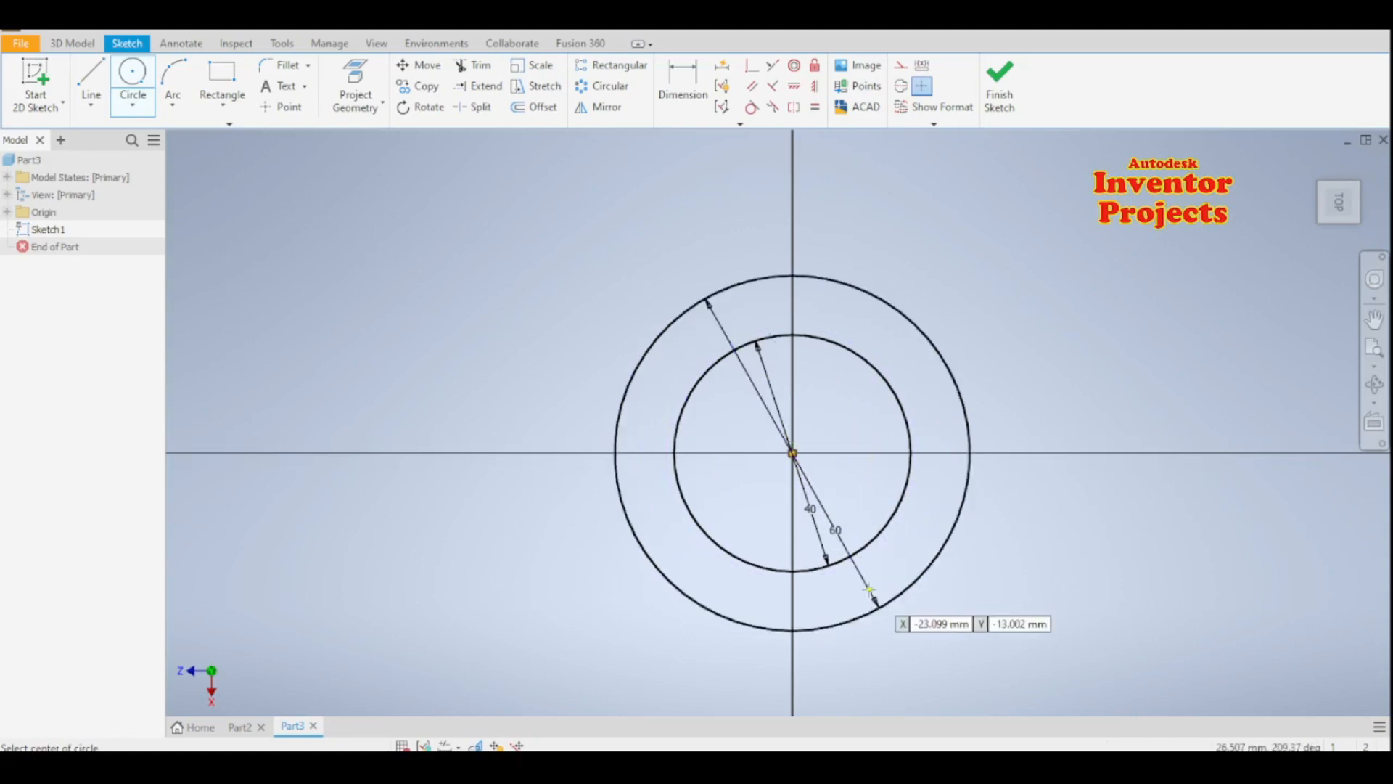
pyautogui.click(1000, 95)
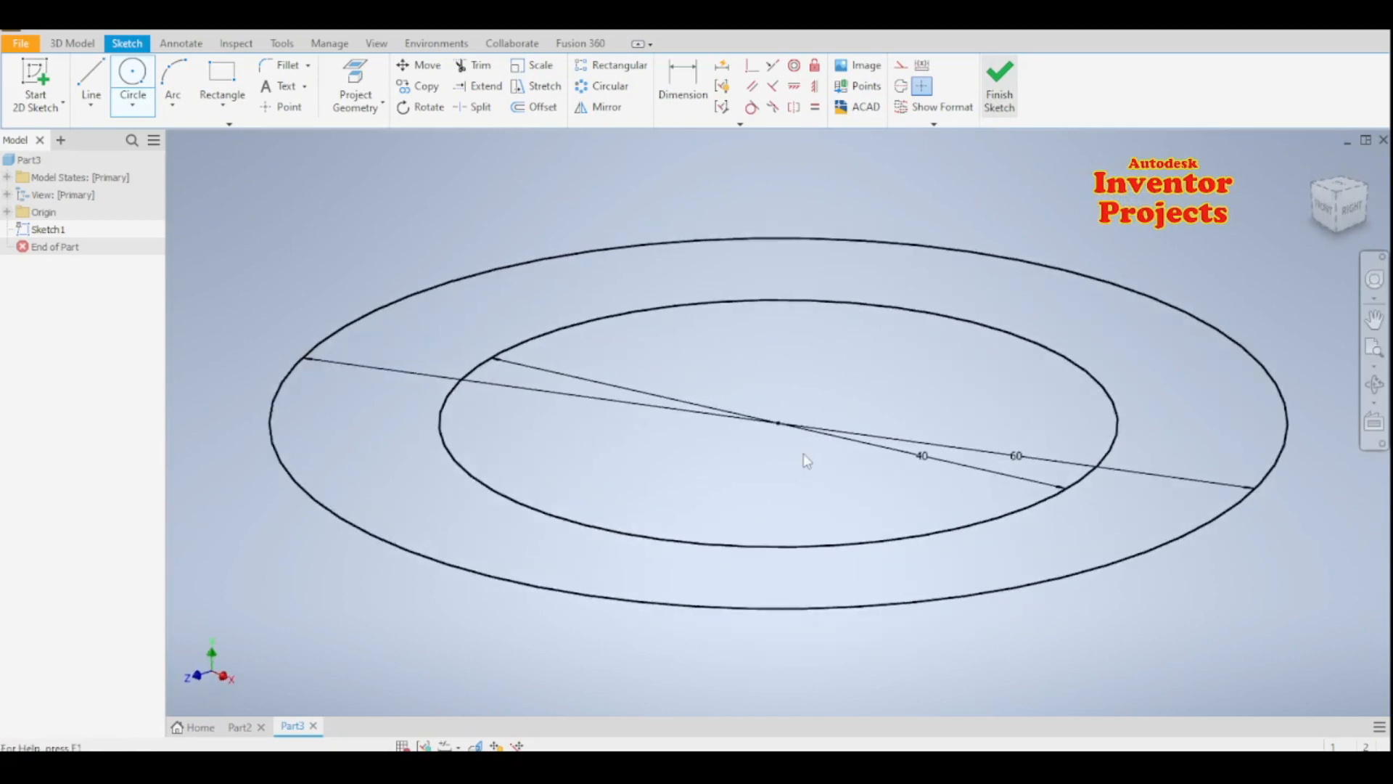
# Step: Extrude the ring between the two circles 70 mm in the flipped direction, below the sketch plane
pyautogui.click(92, 80)
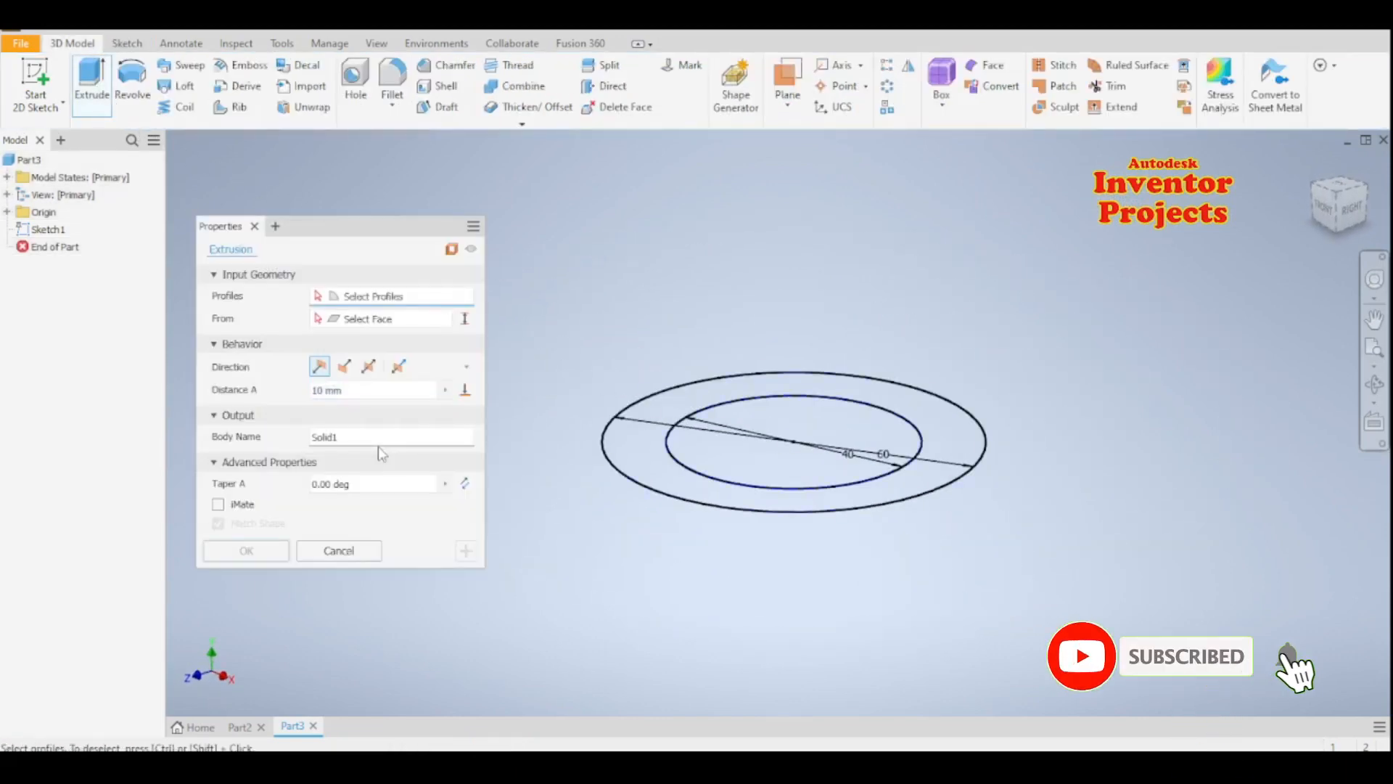
pyautogui.click(639, 477)
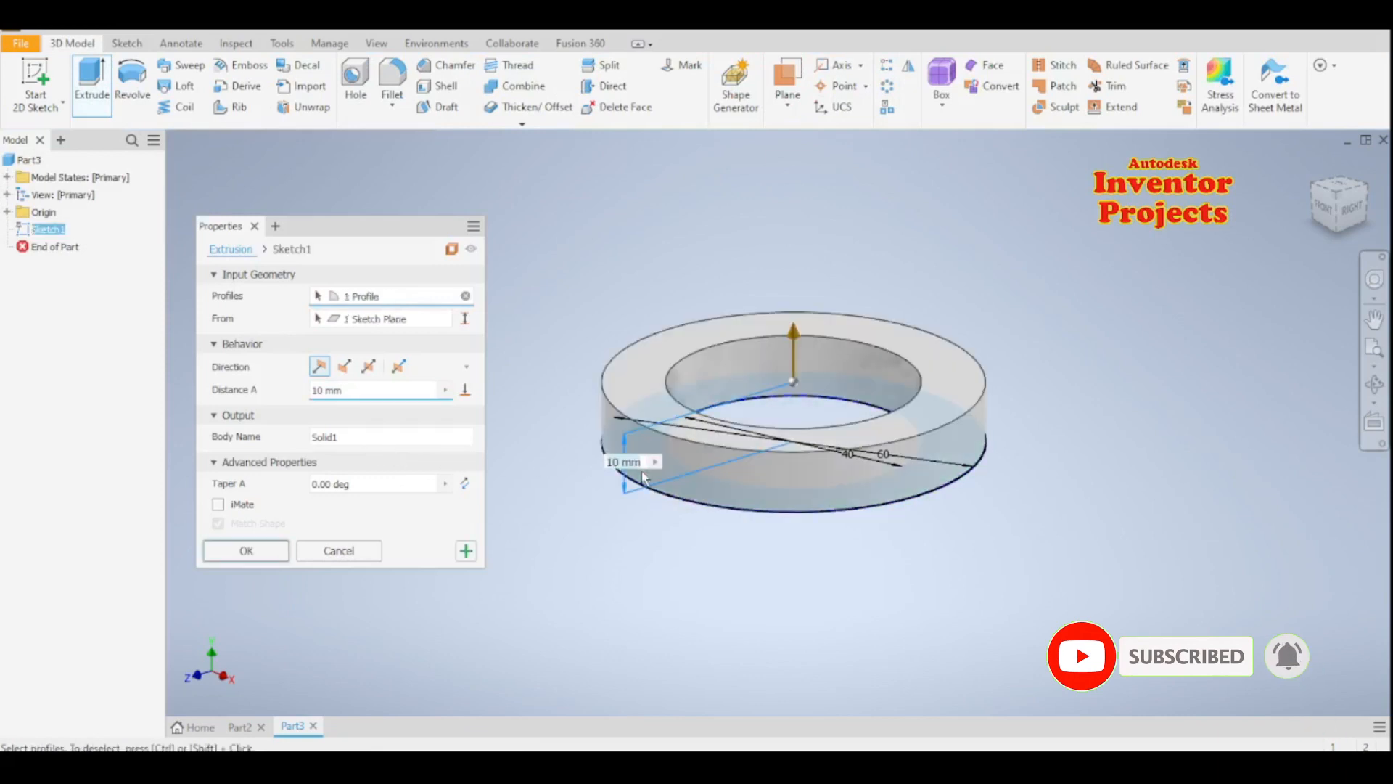
pyautogui.click(344, 367)
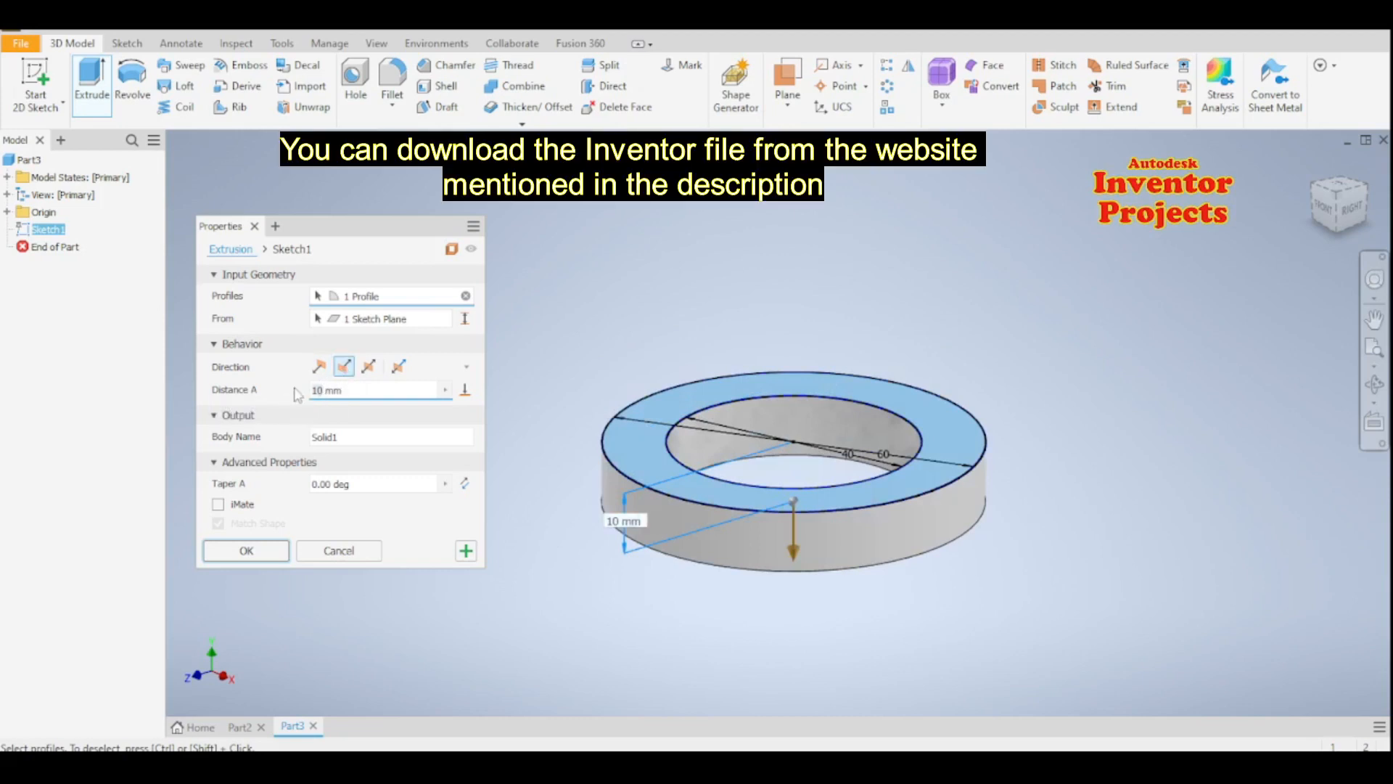
pyautogui.write('70')
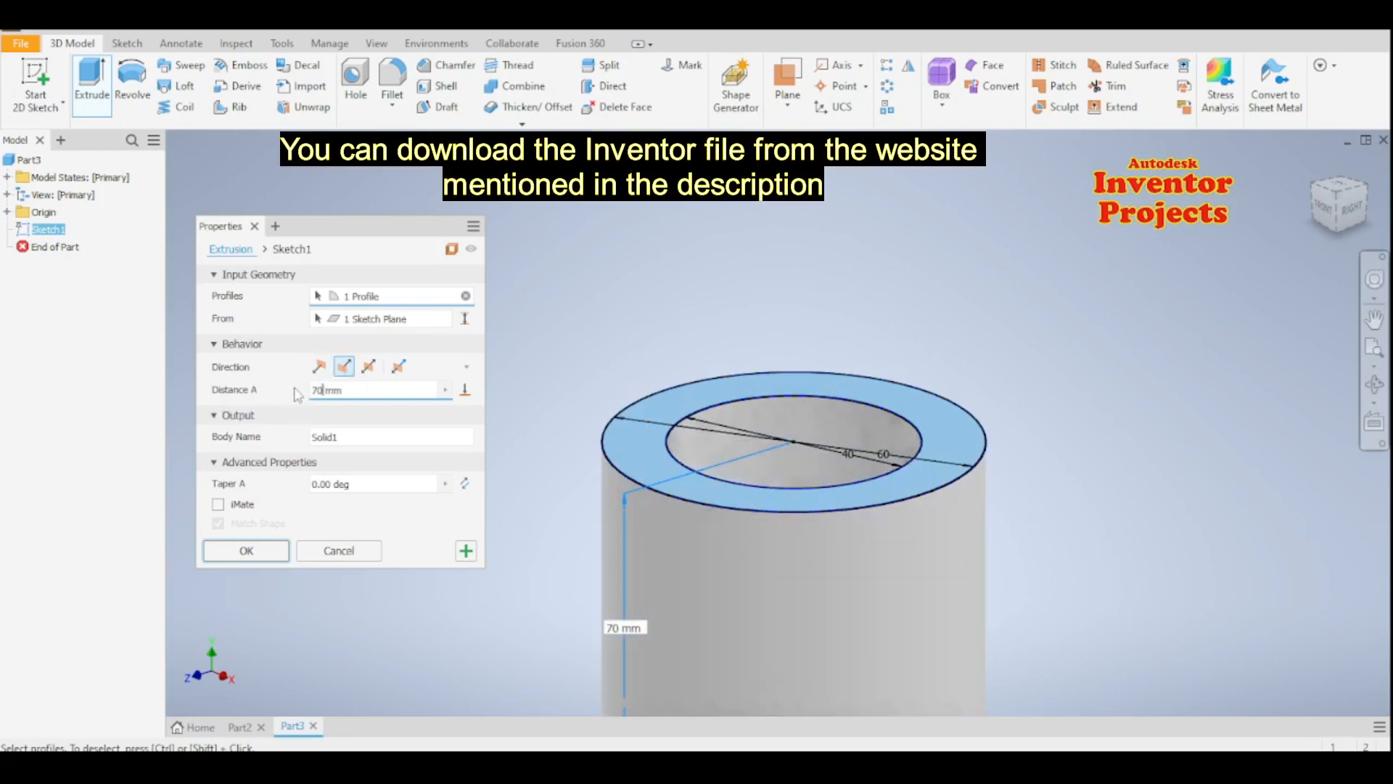
pyautogui.scroll(-4, 702, 291)
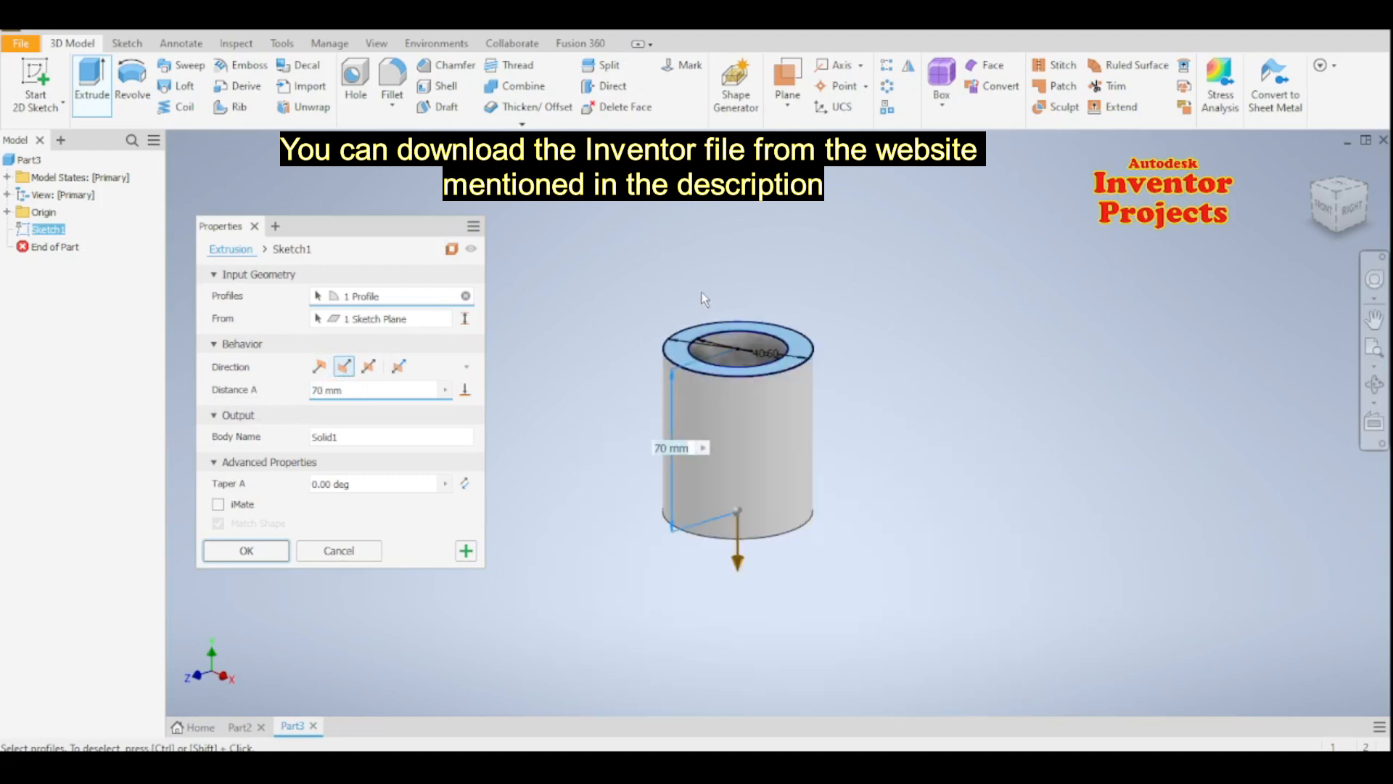
pyautogui.click(247, 553)
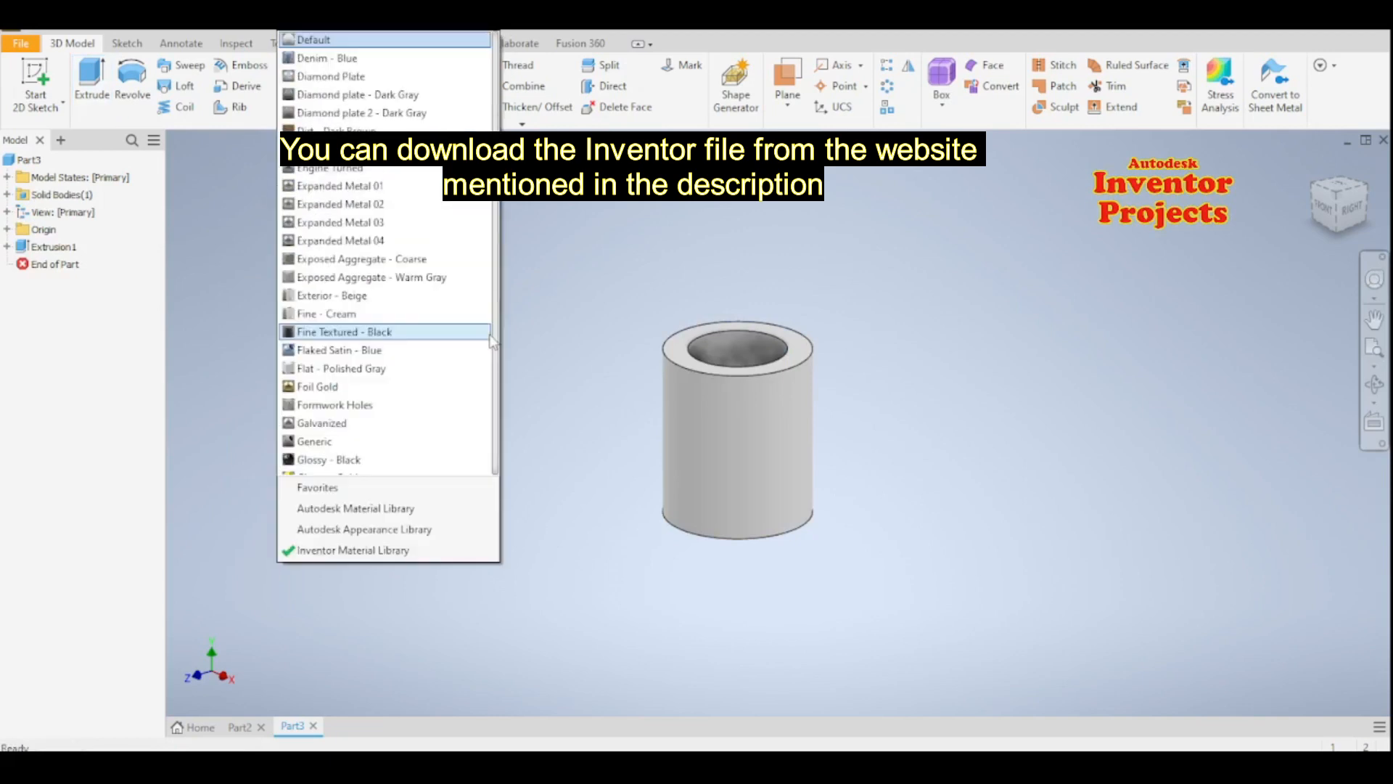
# Step: Apply the Light Red appearance to the part
pyautogui.scroll(-11, 460, 401)
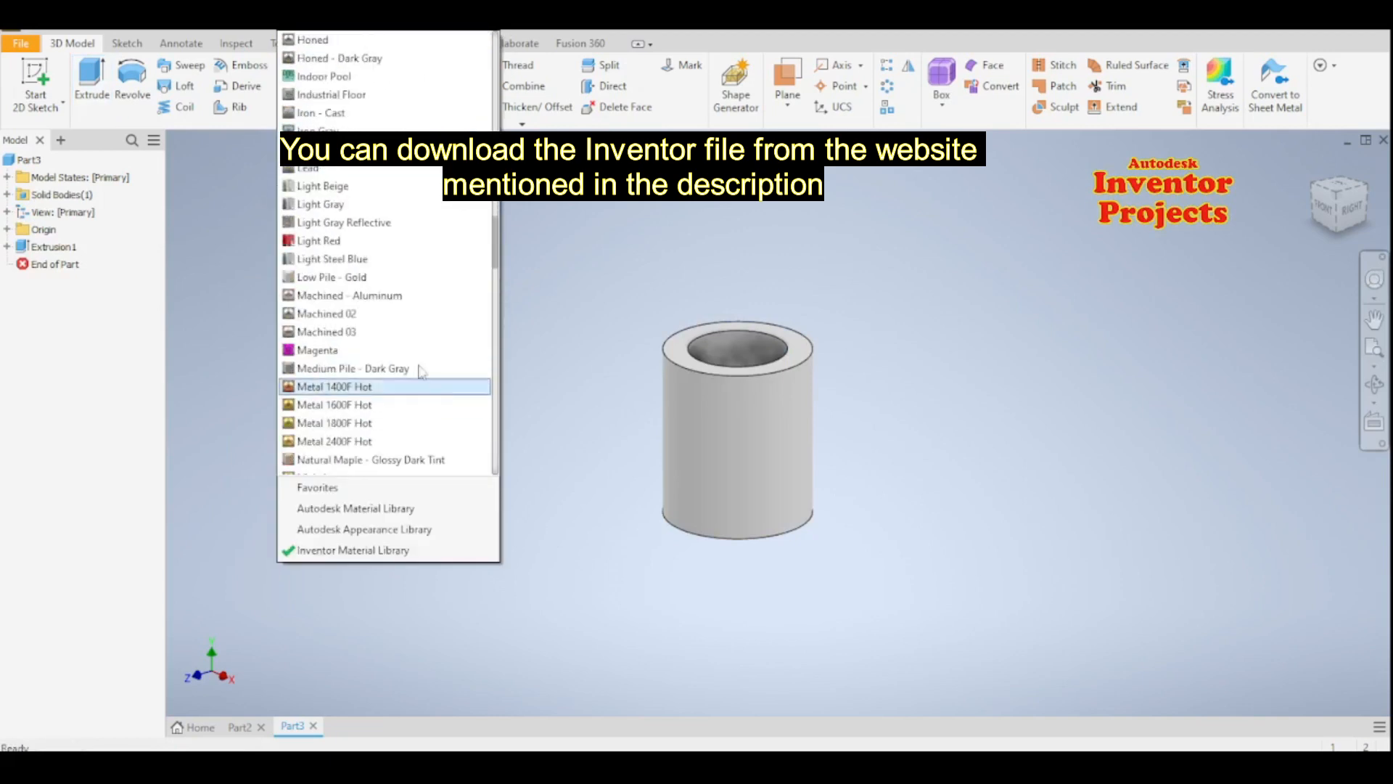
pyautogui.click(383, 240)
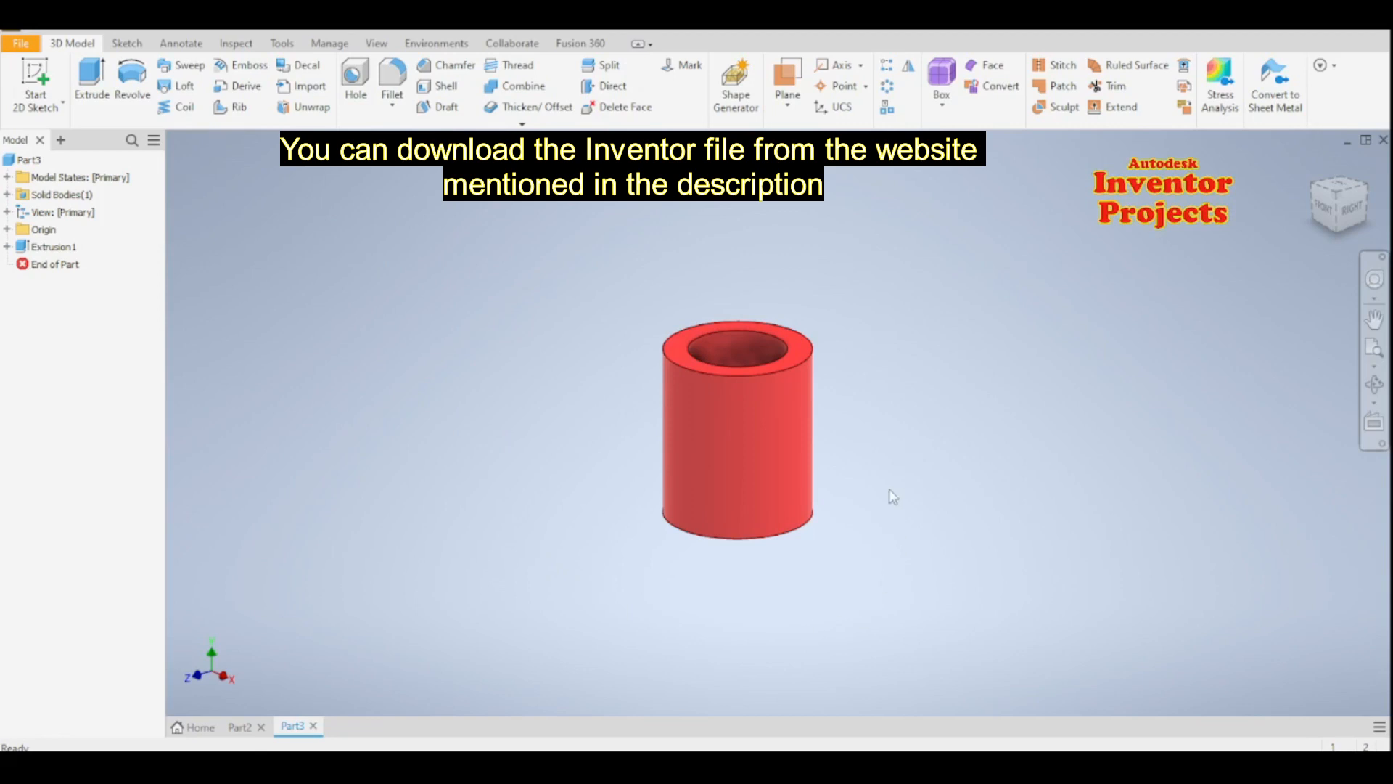
# Step: Create a work plane offset -15 mm from the origin's XZ plane
pyautogui.moveTo(886, 476)
pyautogui.keyDown('shift'); pyautogui.mouseDown(button='middle')
pyautogui.moveTo(864, 572)
pyautogui.moveTo(890, 508)
pyautogui.moveTo(991, 433)
pyautogui.moveTo(983, 377)
pyautogui.moveTo(964, 454)
pyautogui.moveTo(880, 492)
pyautogui.mouseUp(button='middle'); pyautogui.keyUp('shift')
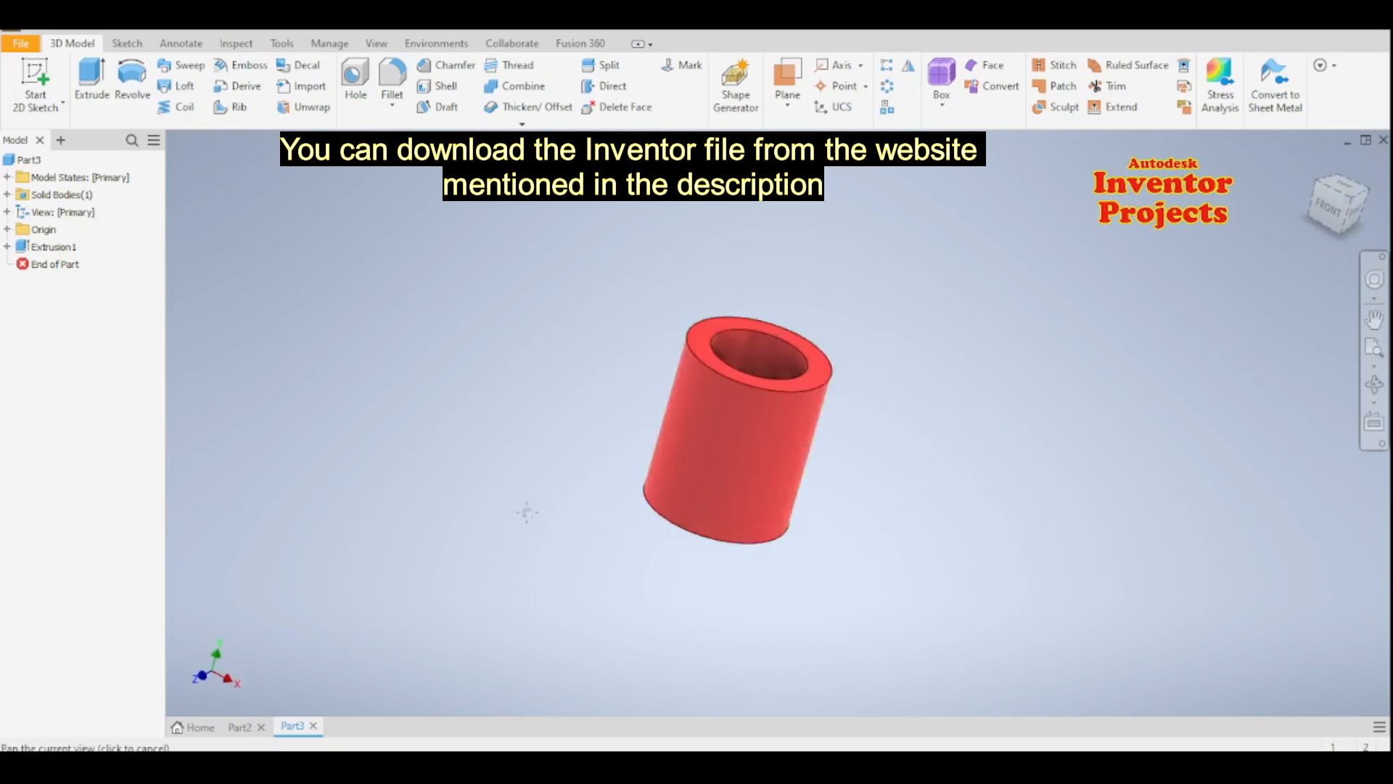
pyautogui.moveTo(529, 503); pyautogui.dragTo(523, 533, button='middle')
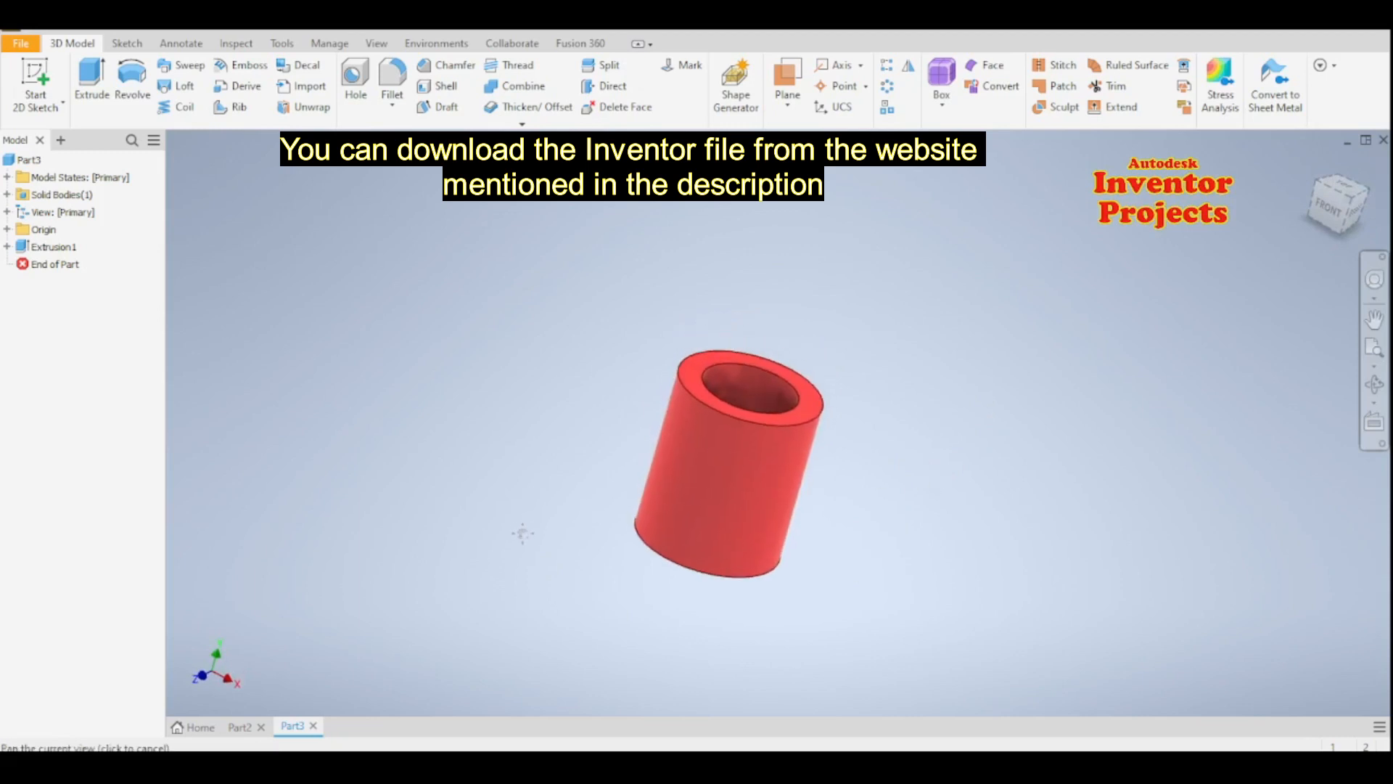
pyautogui.click(8, 229)
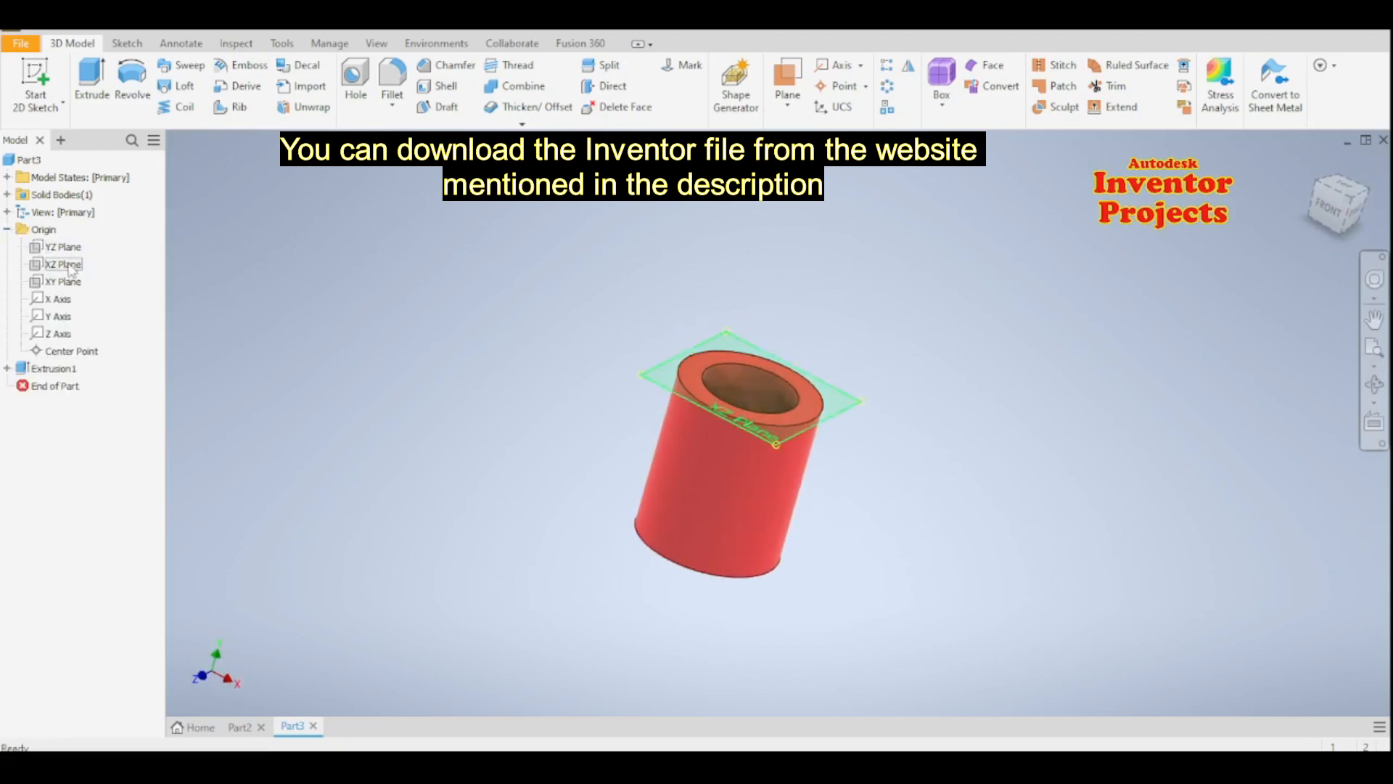
pyautogui.click(64, 265)
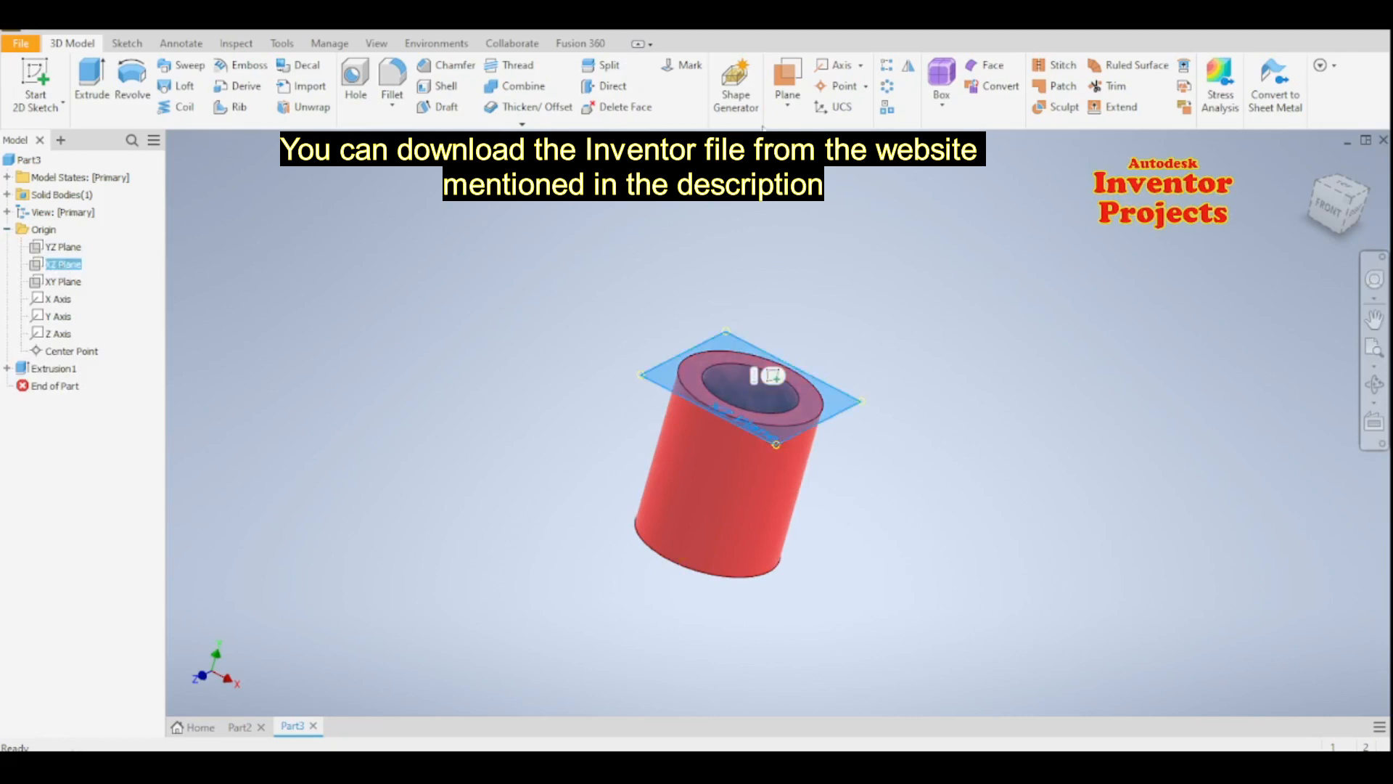
pyautogui.click(787, 104)
pyautogui.click(653, 165)
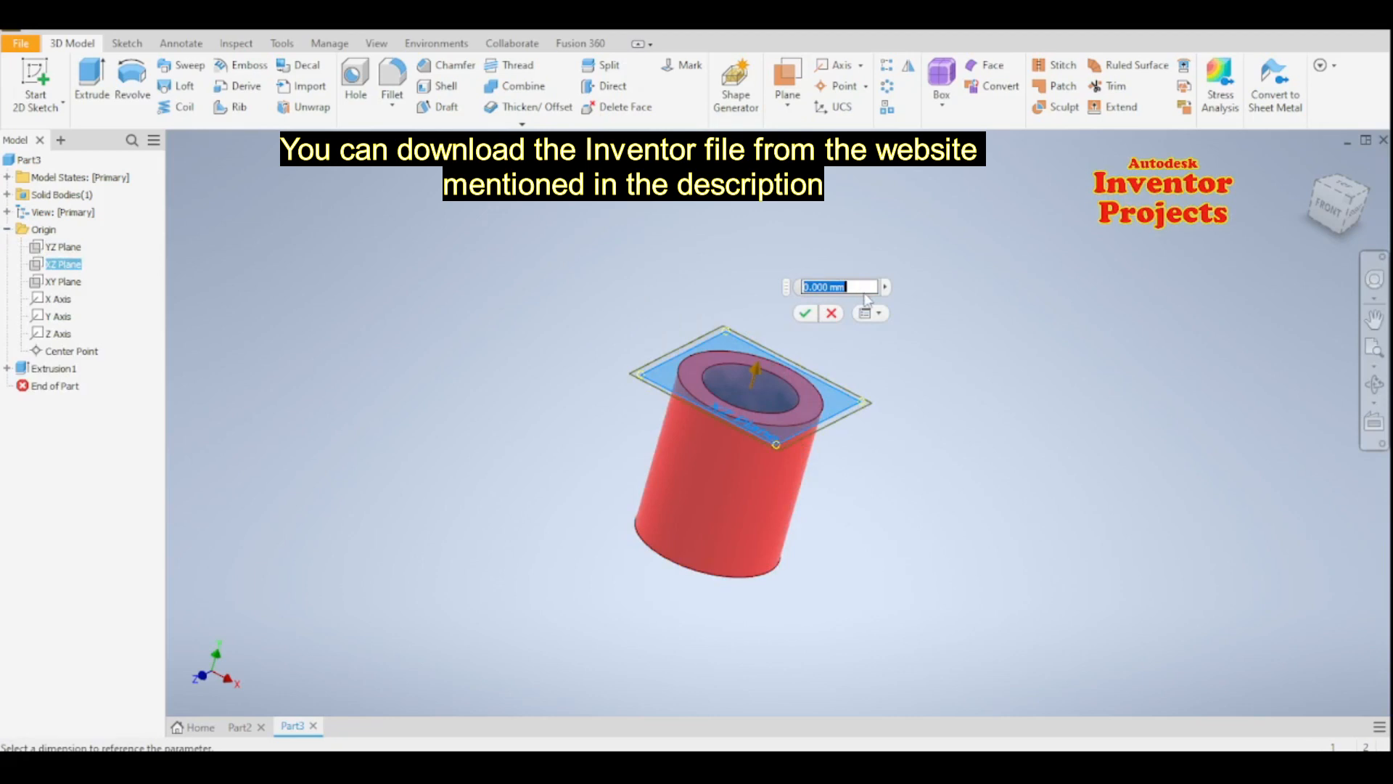
pyautogui.press('BackSpace')
pyautogui.write('-15')
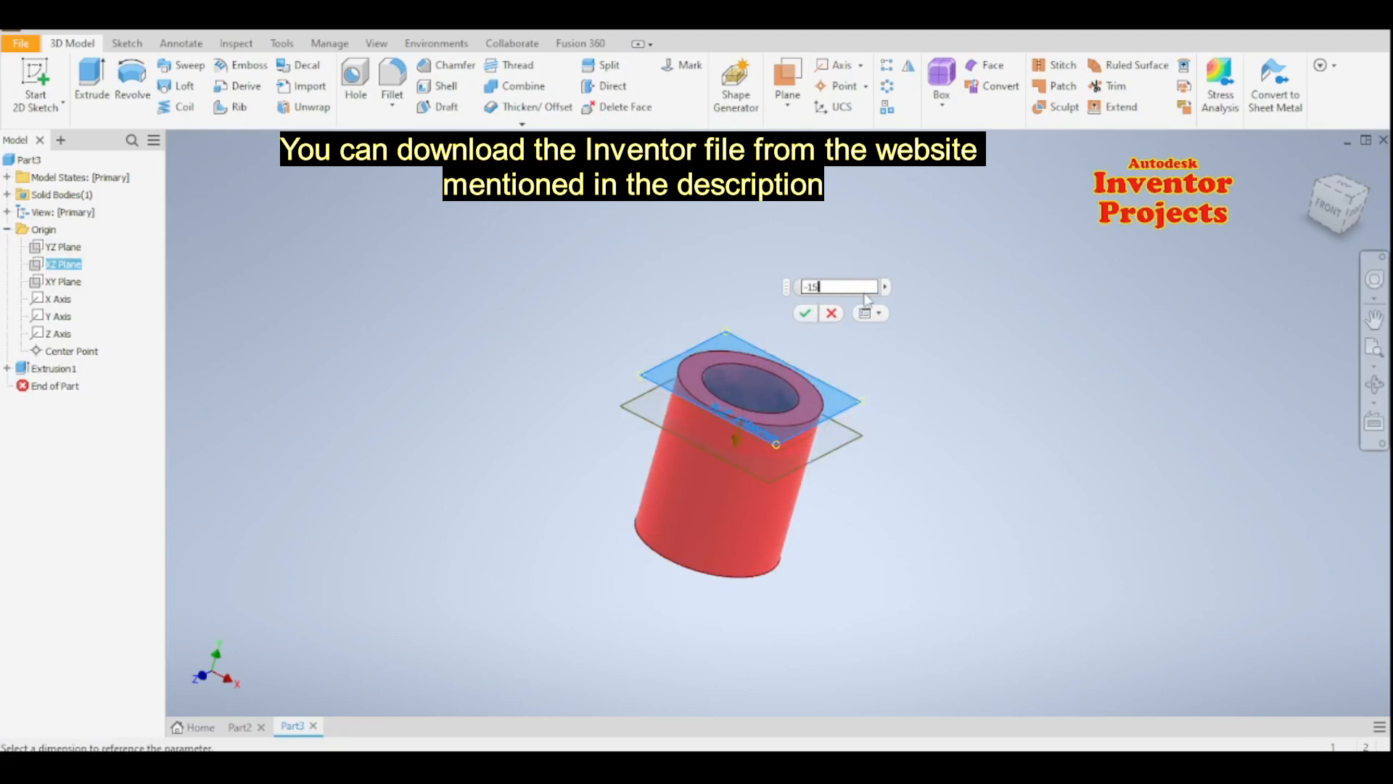
pyautogui.click(804, 314)
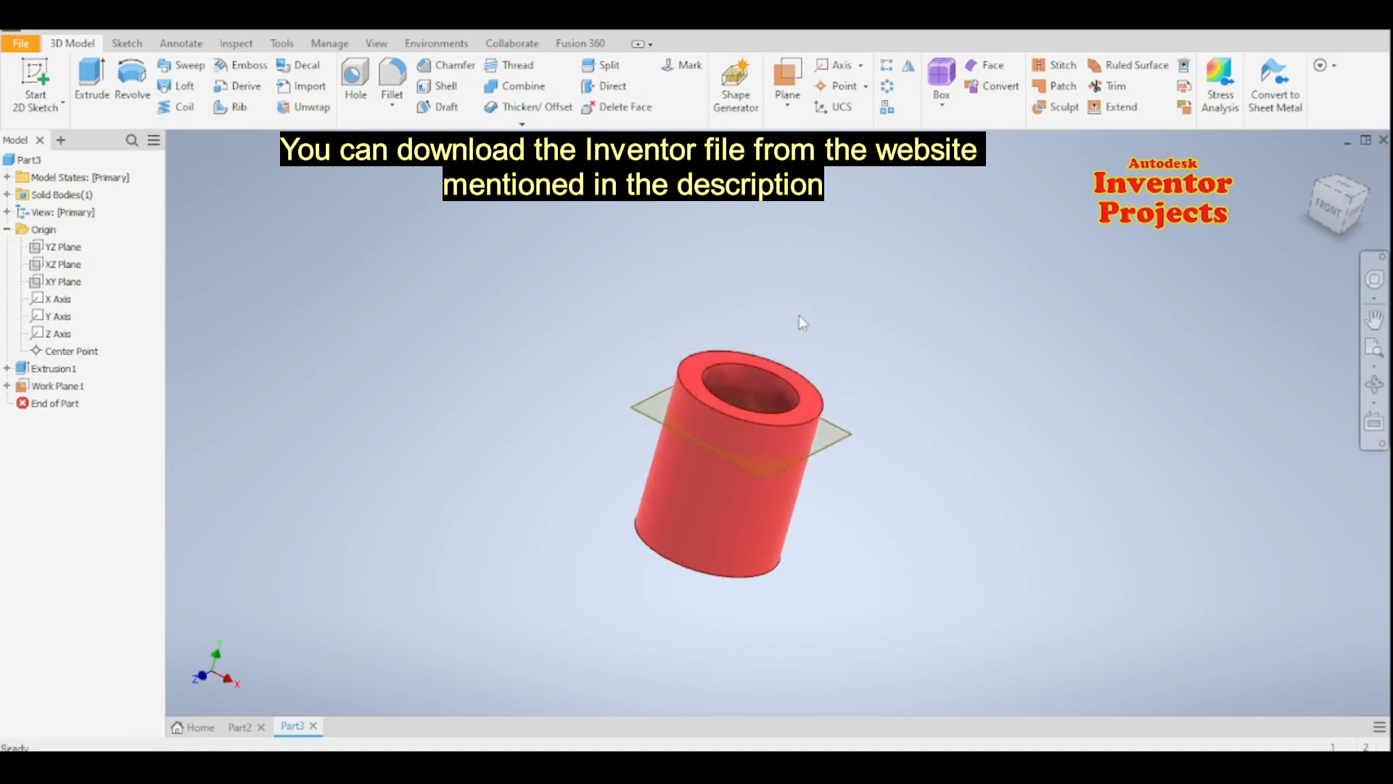
# Step: Create a second work plane offset -40 mm from the XZ plane
pyautogui.click(63, 265)
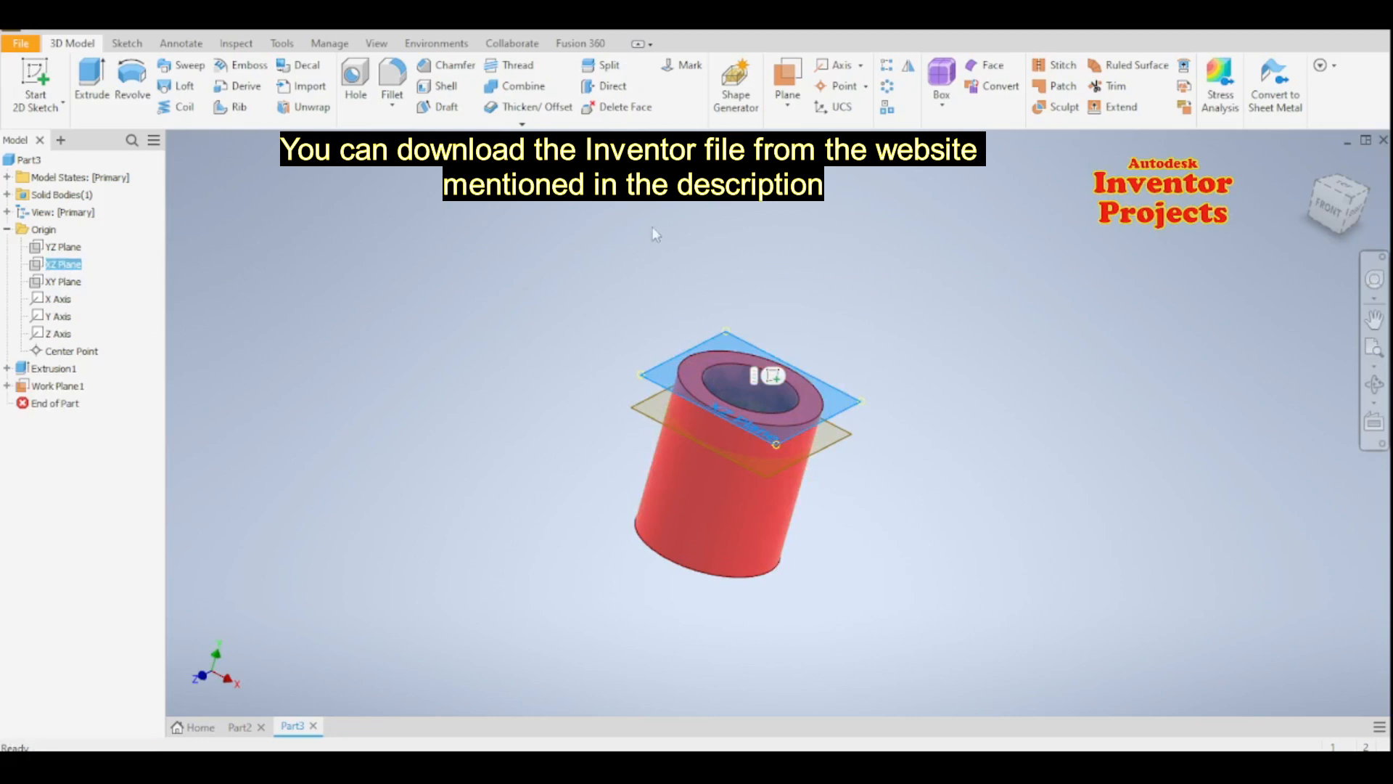
pyautogui.click(789, 107)
pyautogui.click(645, 136)
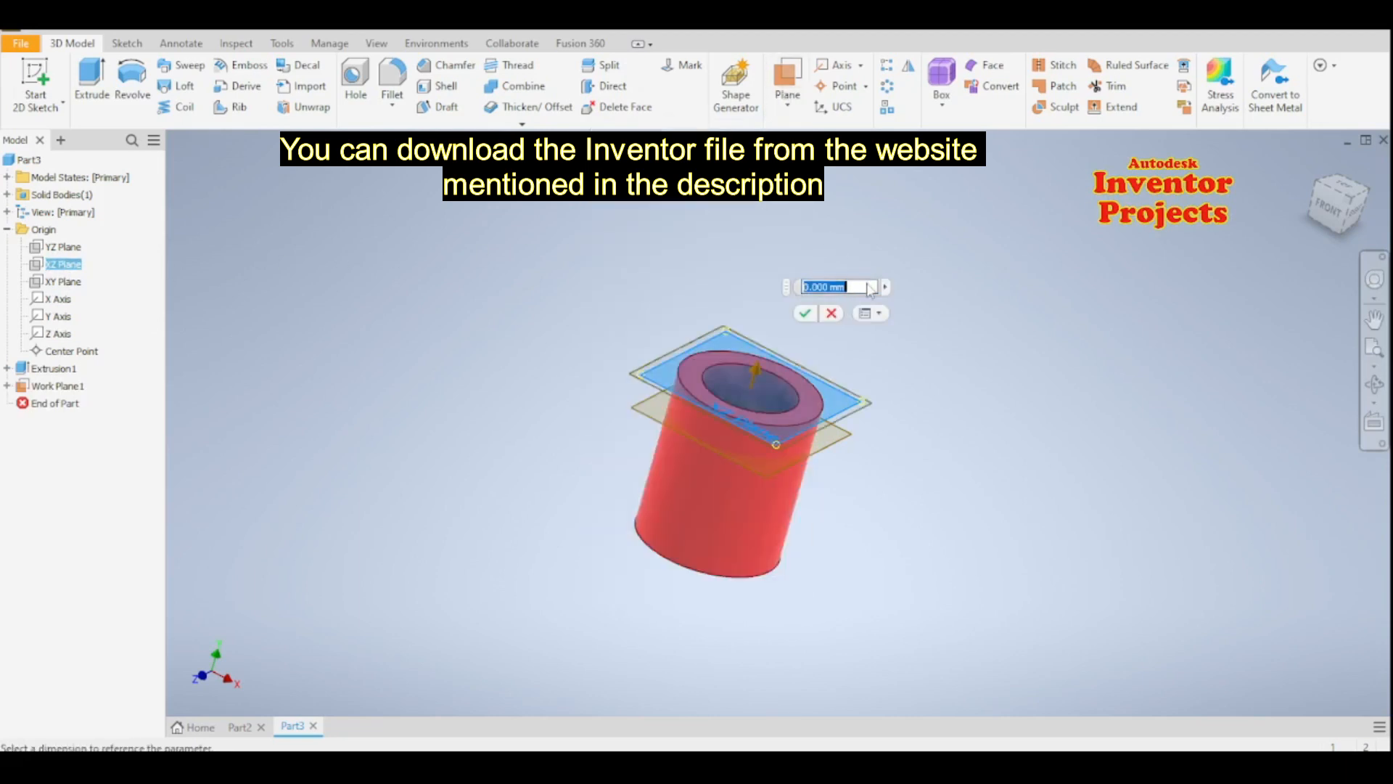
pyautogui.write('-40')
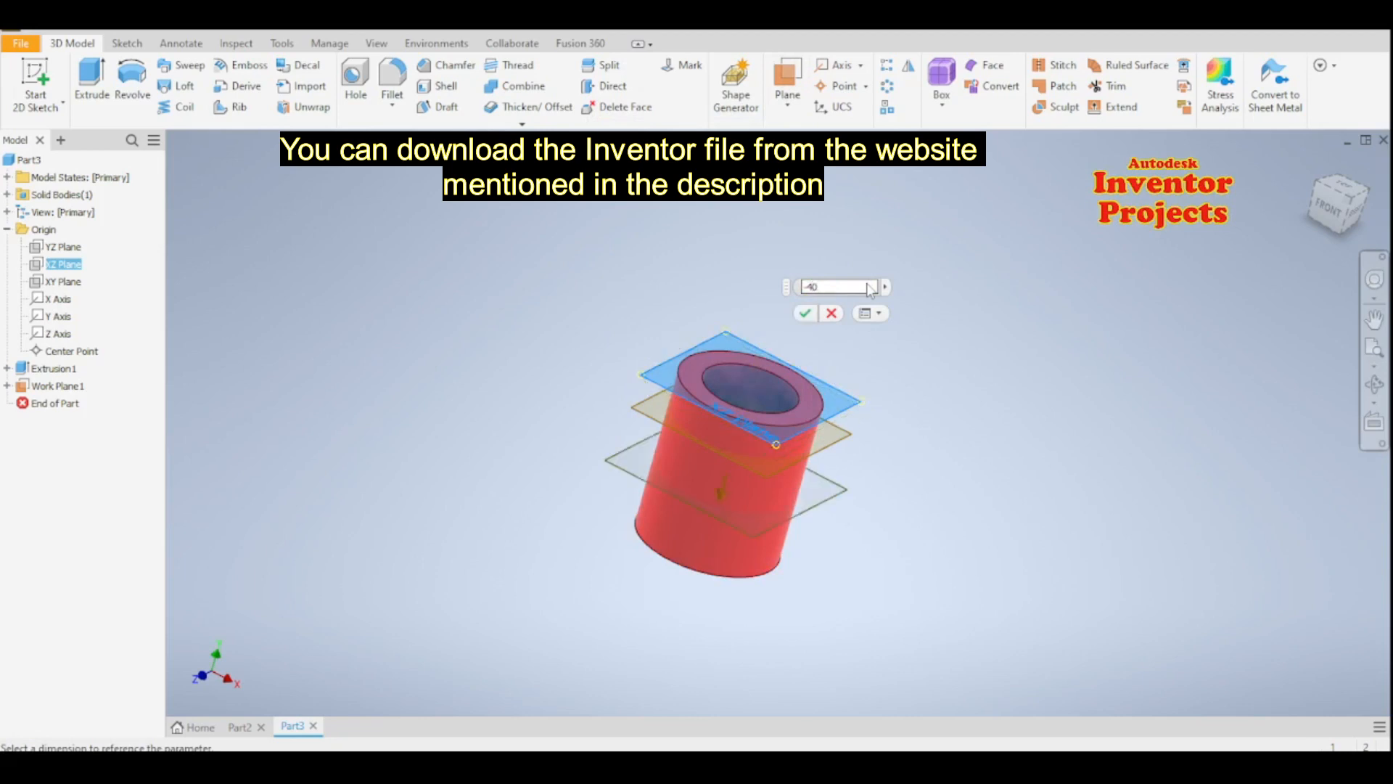
pyautogui.click(801, 313)
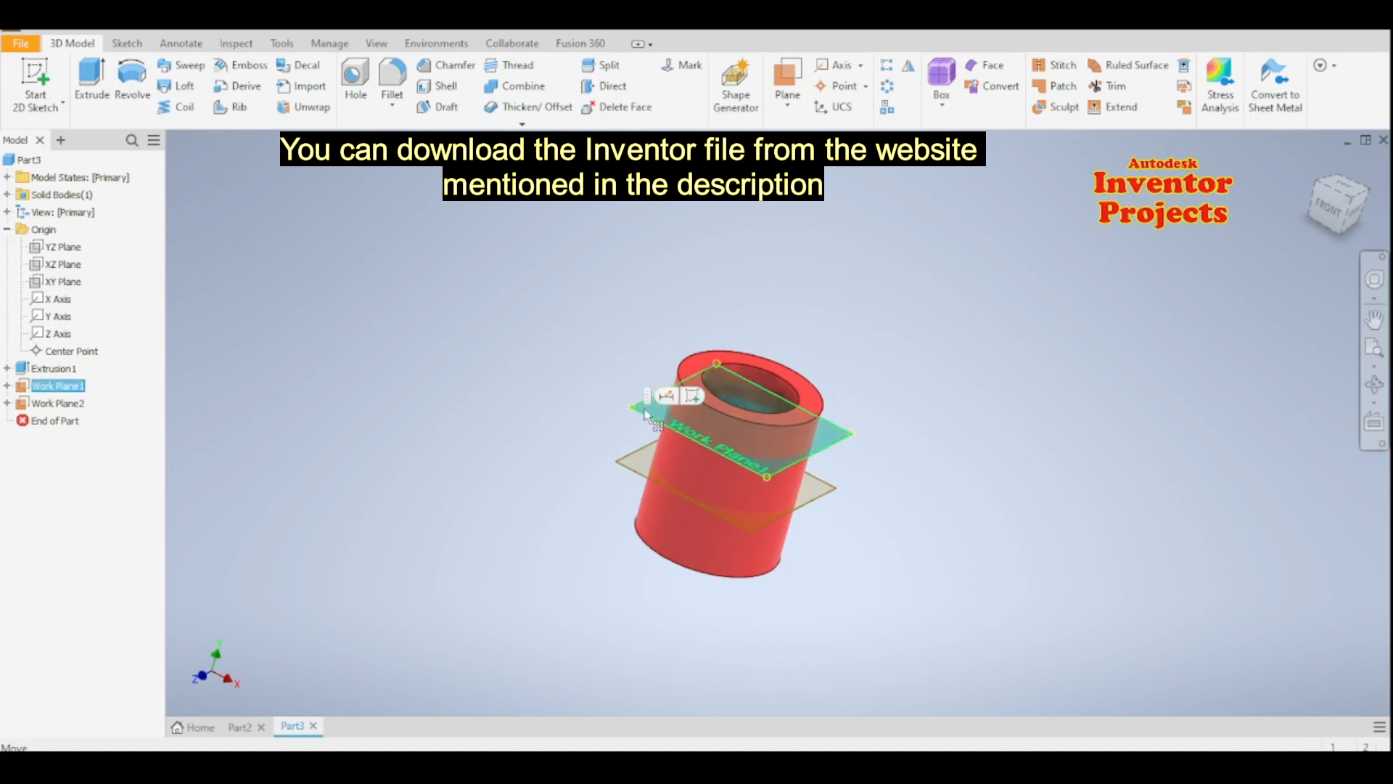
# Step: Start a sketch on the upper work plane, offset -15 mm from the XZ plane
pyautogui.click(661, 405)
pyautogui.press('s')
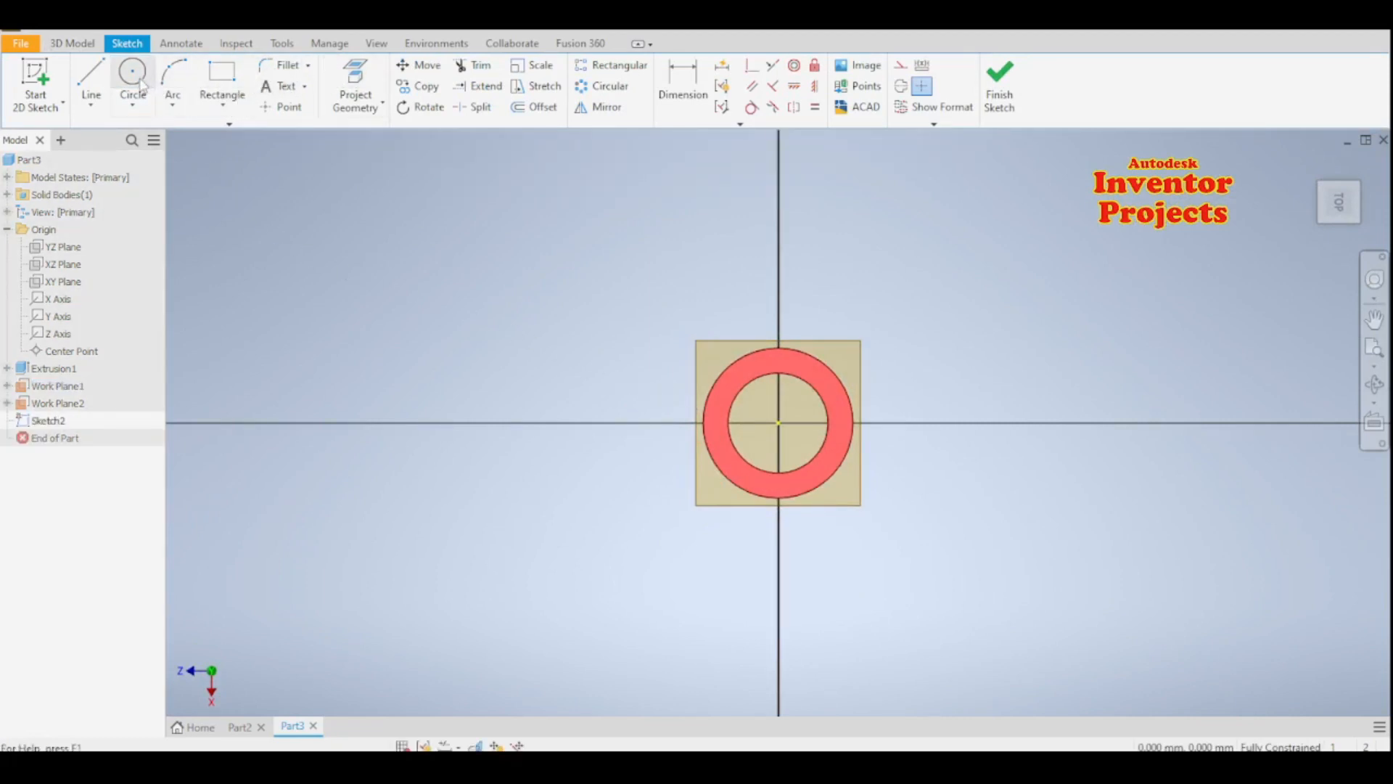
pyautogui.click(91, 76)
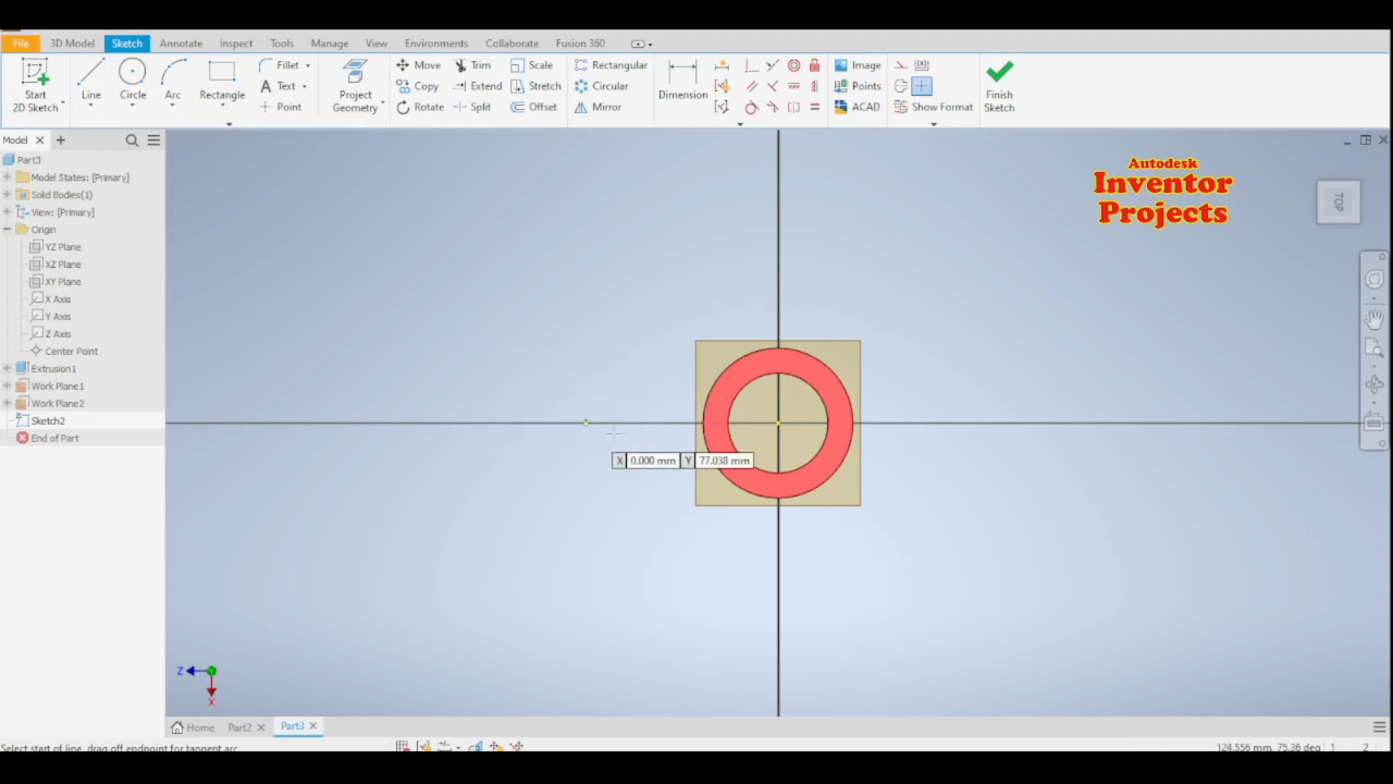
pyautogui.click(704, 441)
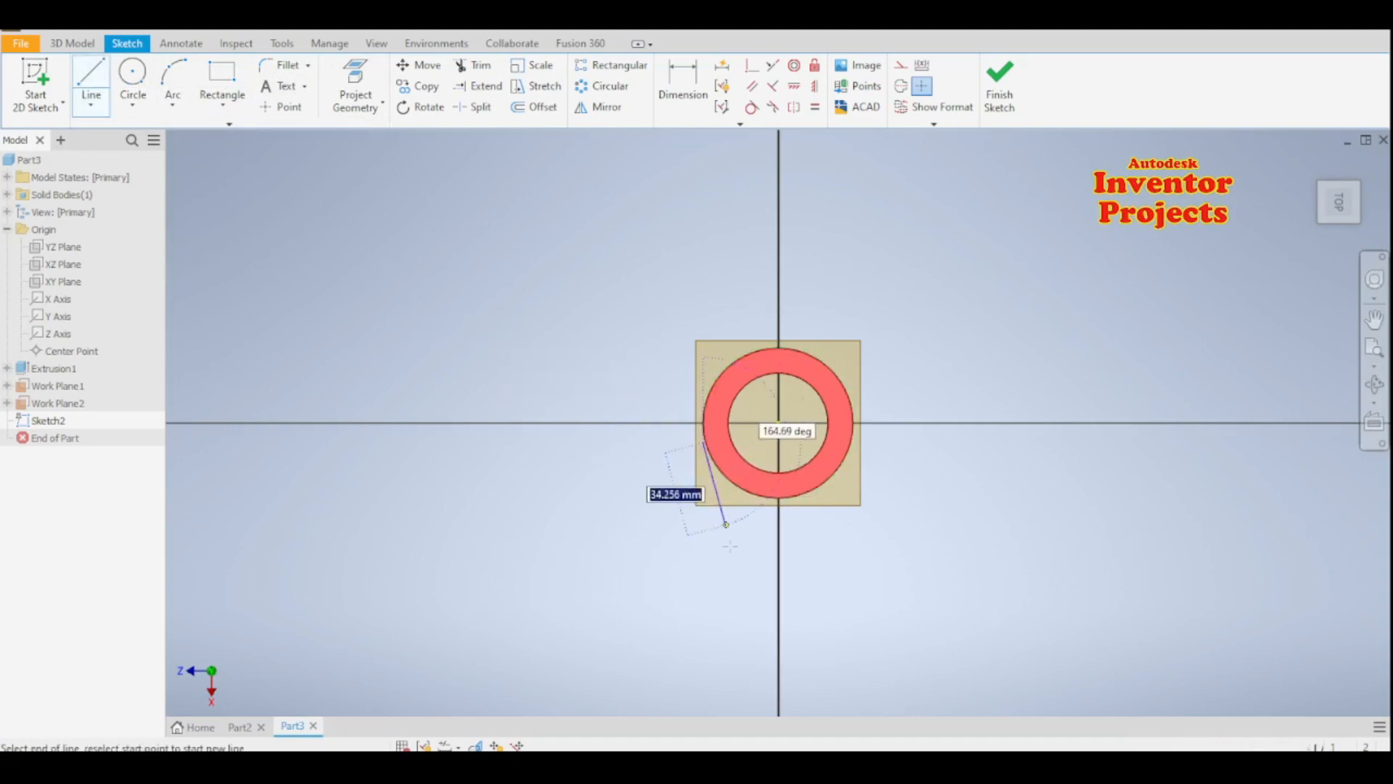
pyautogui.click(743, 592)
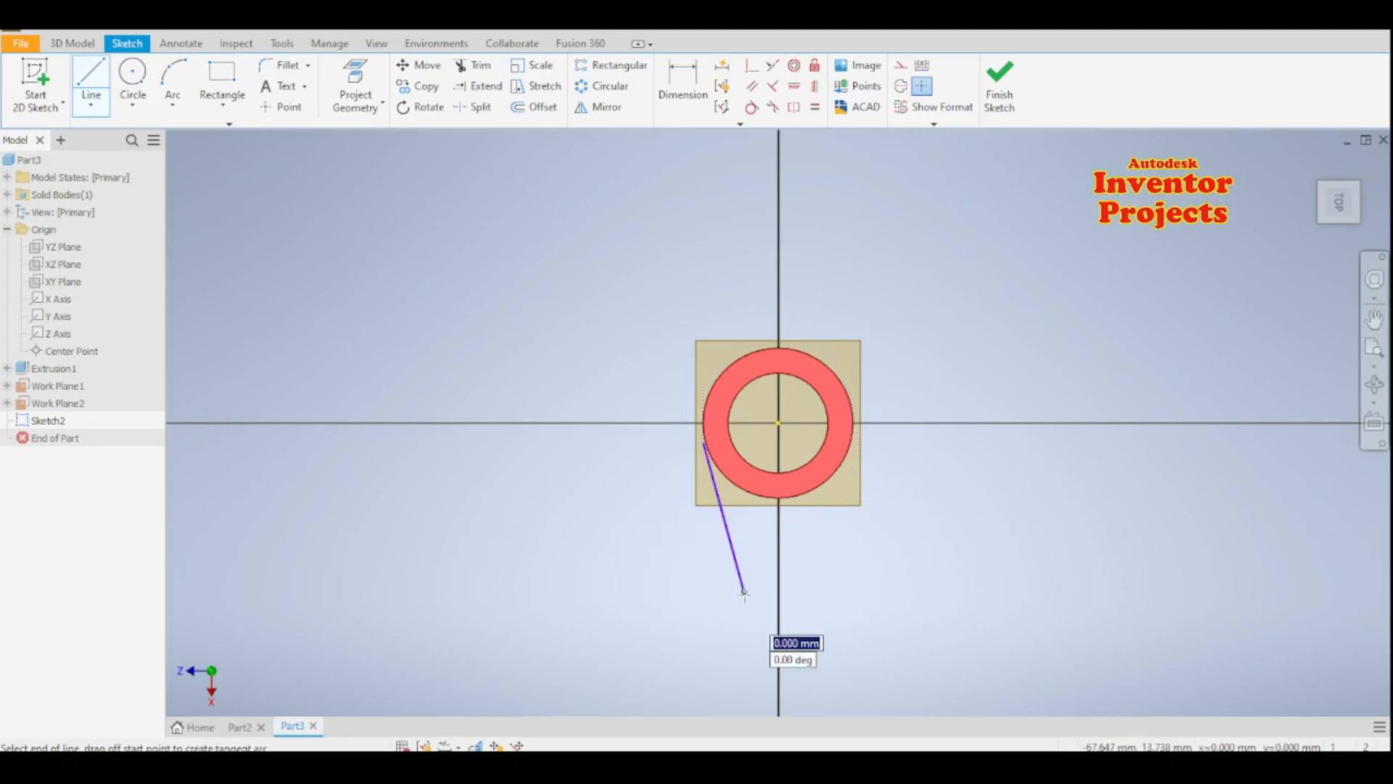
pyautogui.press('Escape')
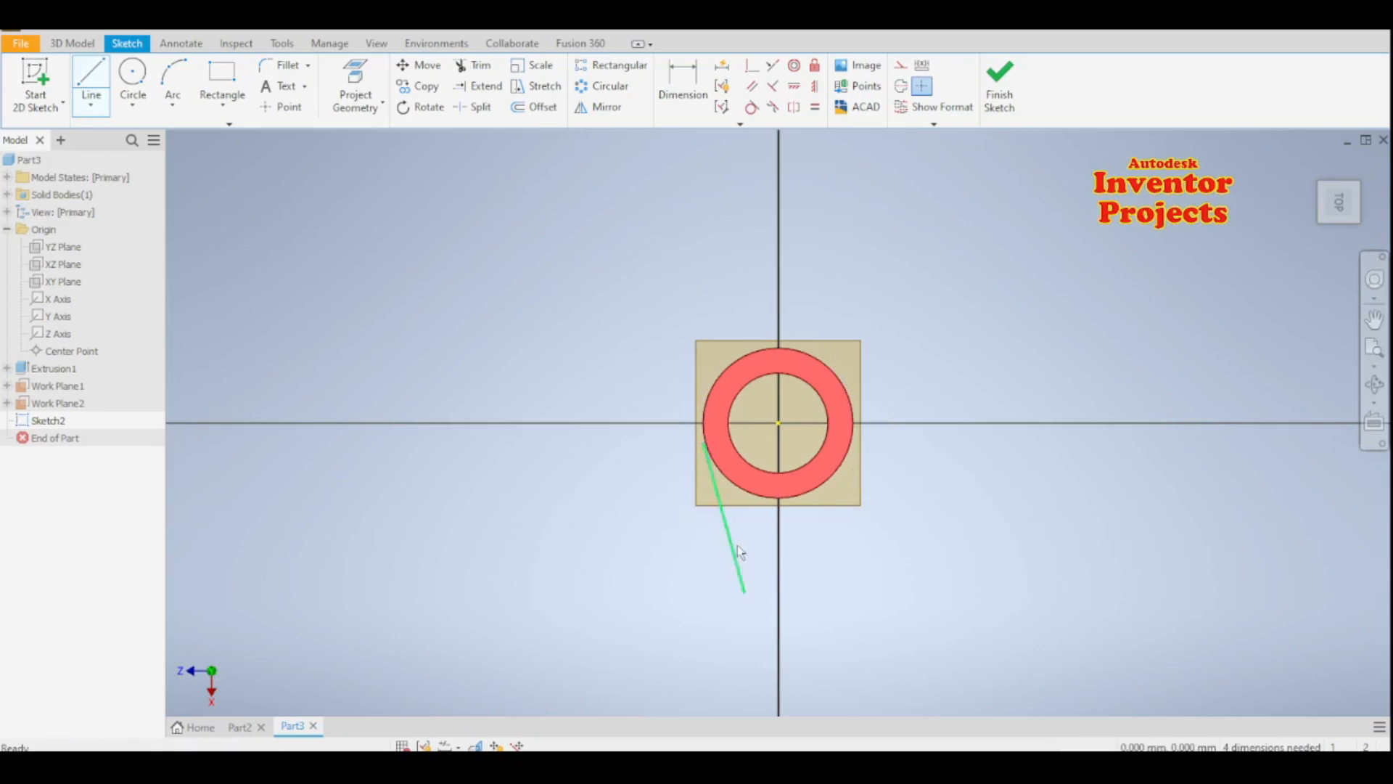
pyautogui.press('Delete')
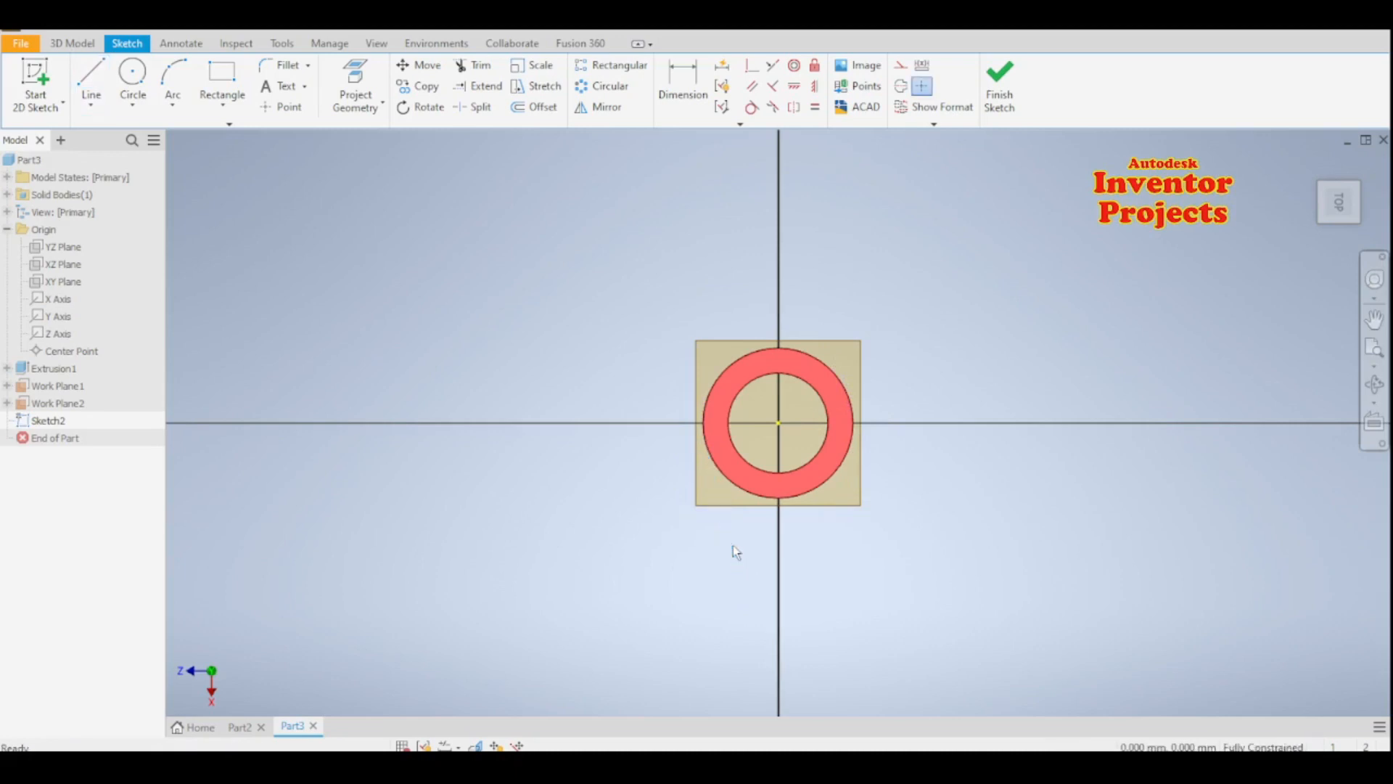
# Step: Draw a 60 mm line from the tube's center straight down along the vertical sketch axis
pyautogui.click(93, 76)
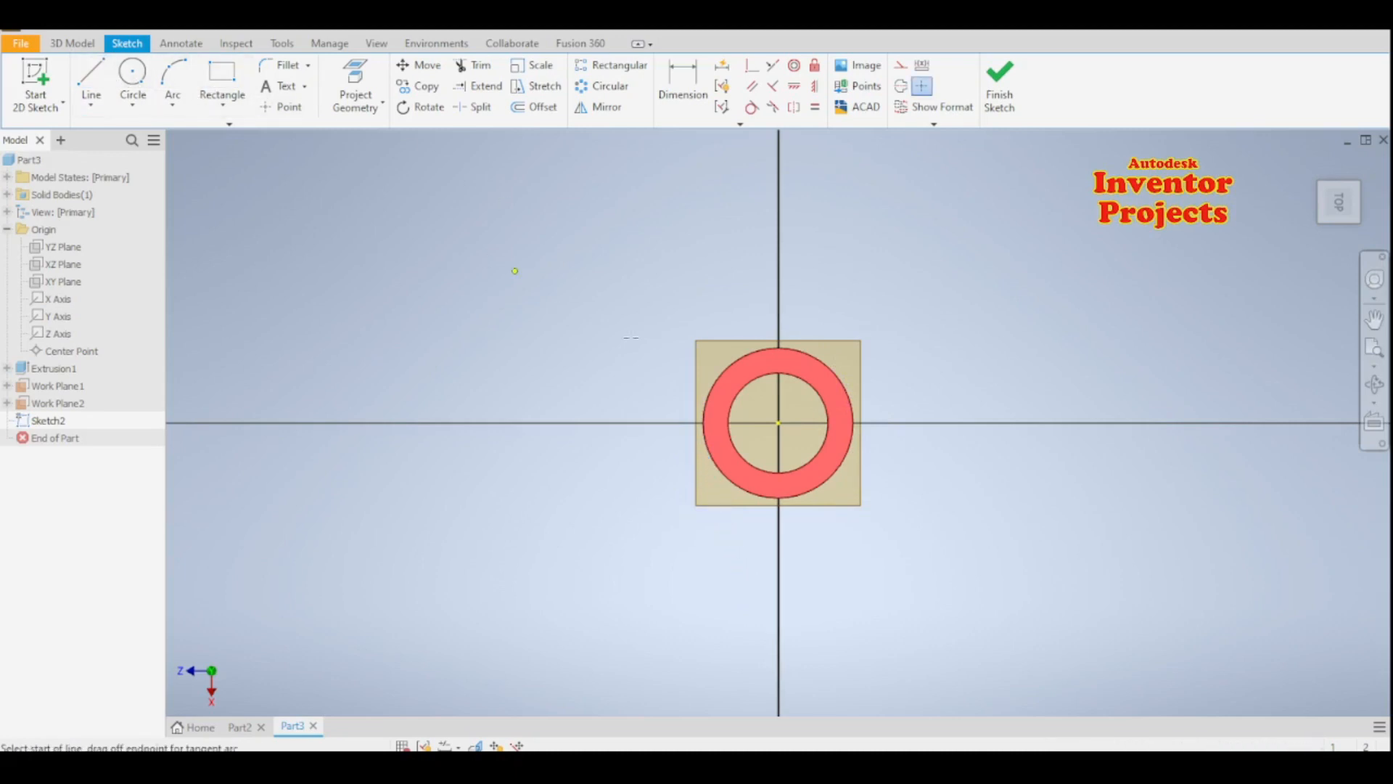
pyautogui.click(778, 423)
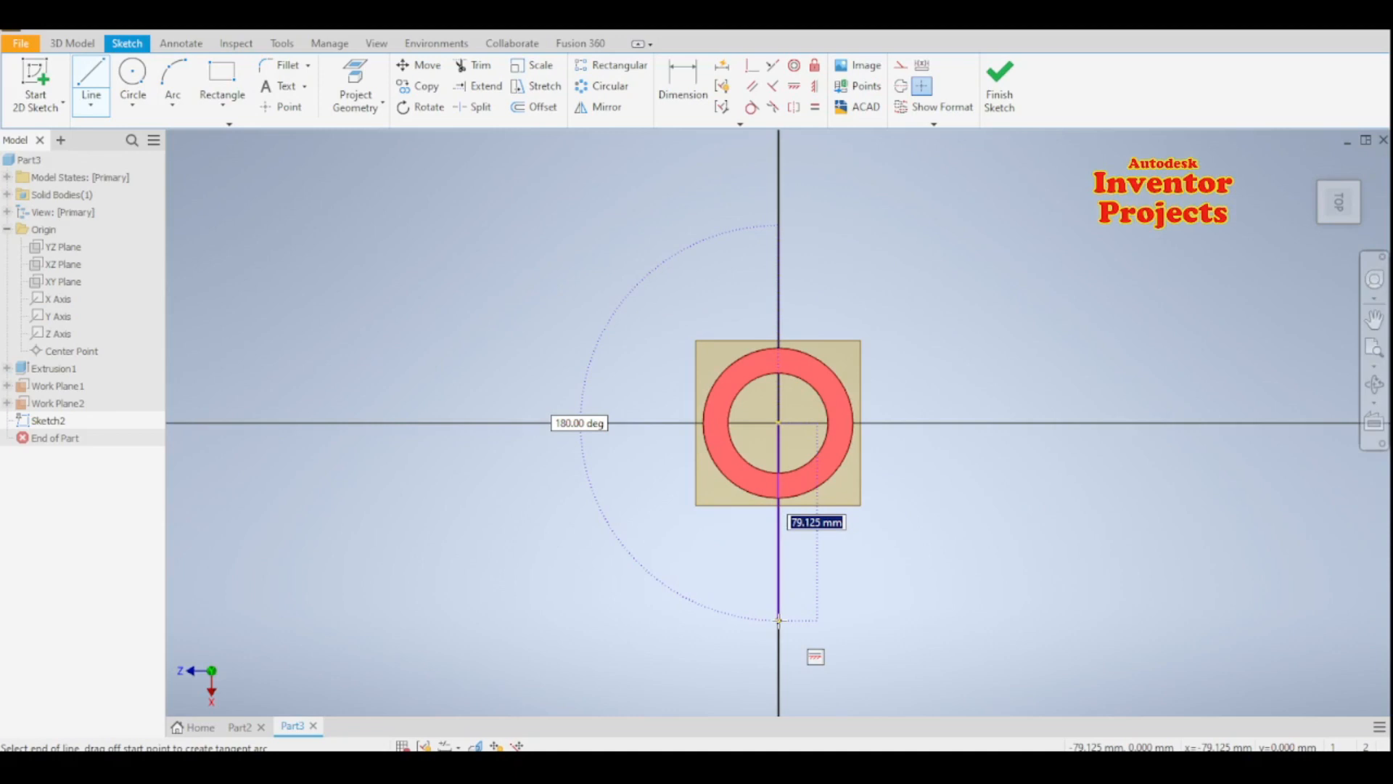
pyautogui.write('60')
pyautogui.press('Return')
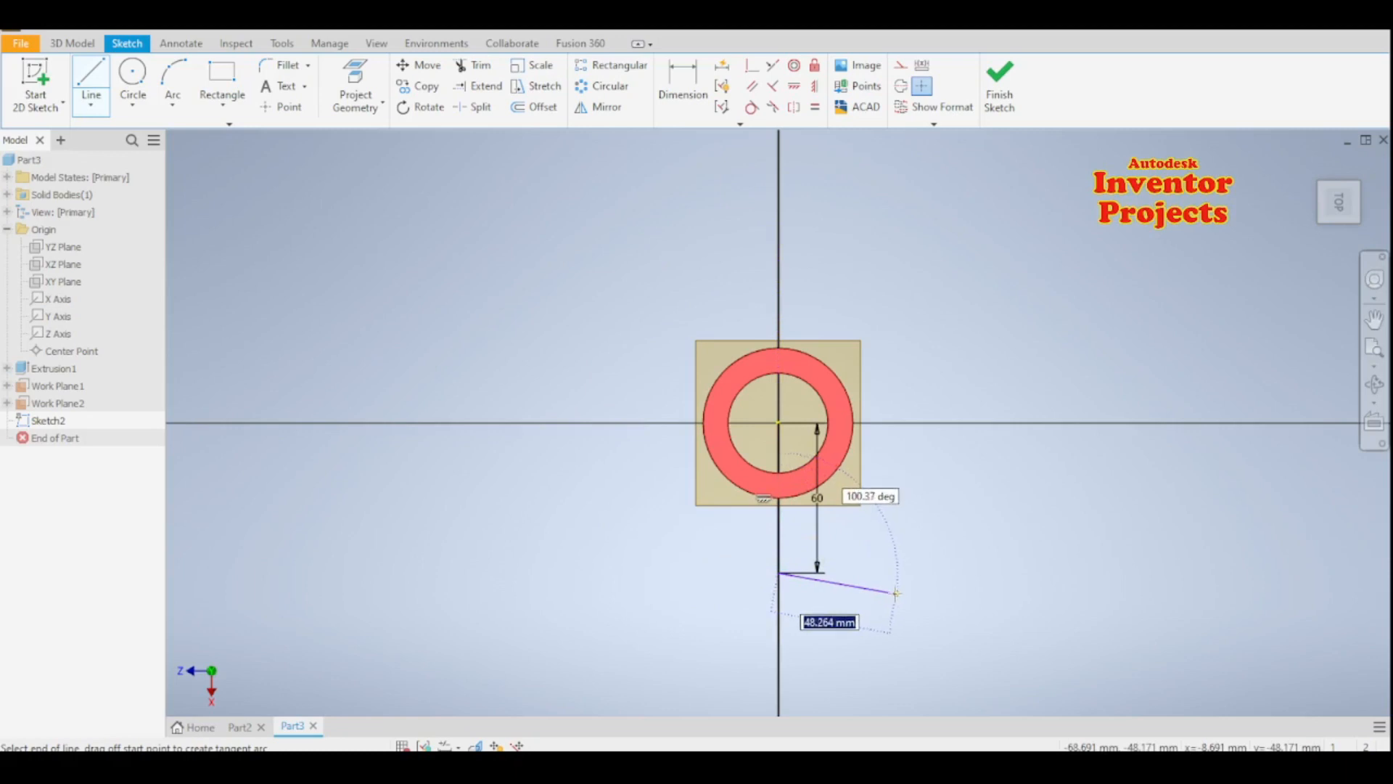
pyautogui.press('Escape')
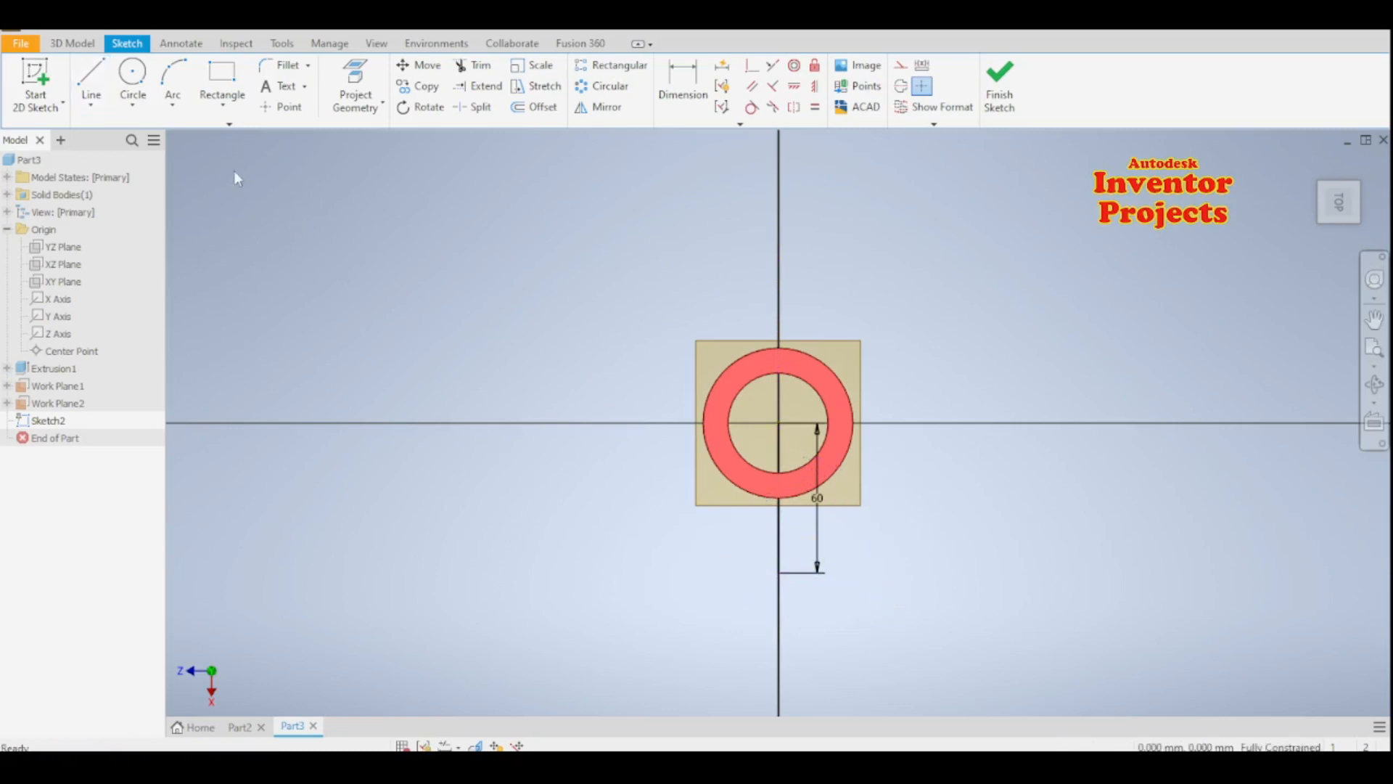
# Step: Draw a 20 mm diameter circle centered on the lower end of the 60 mm line
pyautogui.click(133, 76)
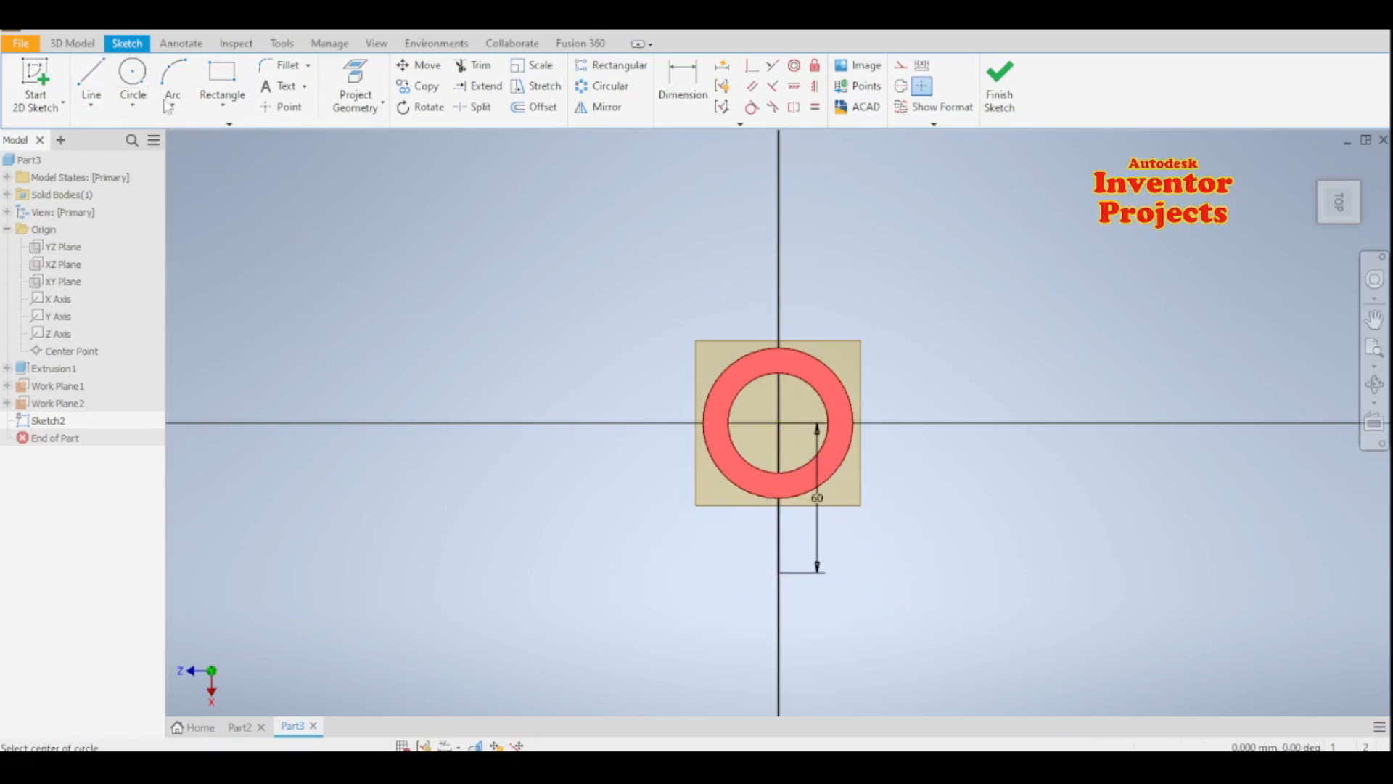
pyautogui.click(780, 573)
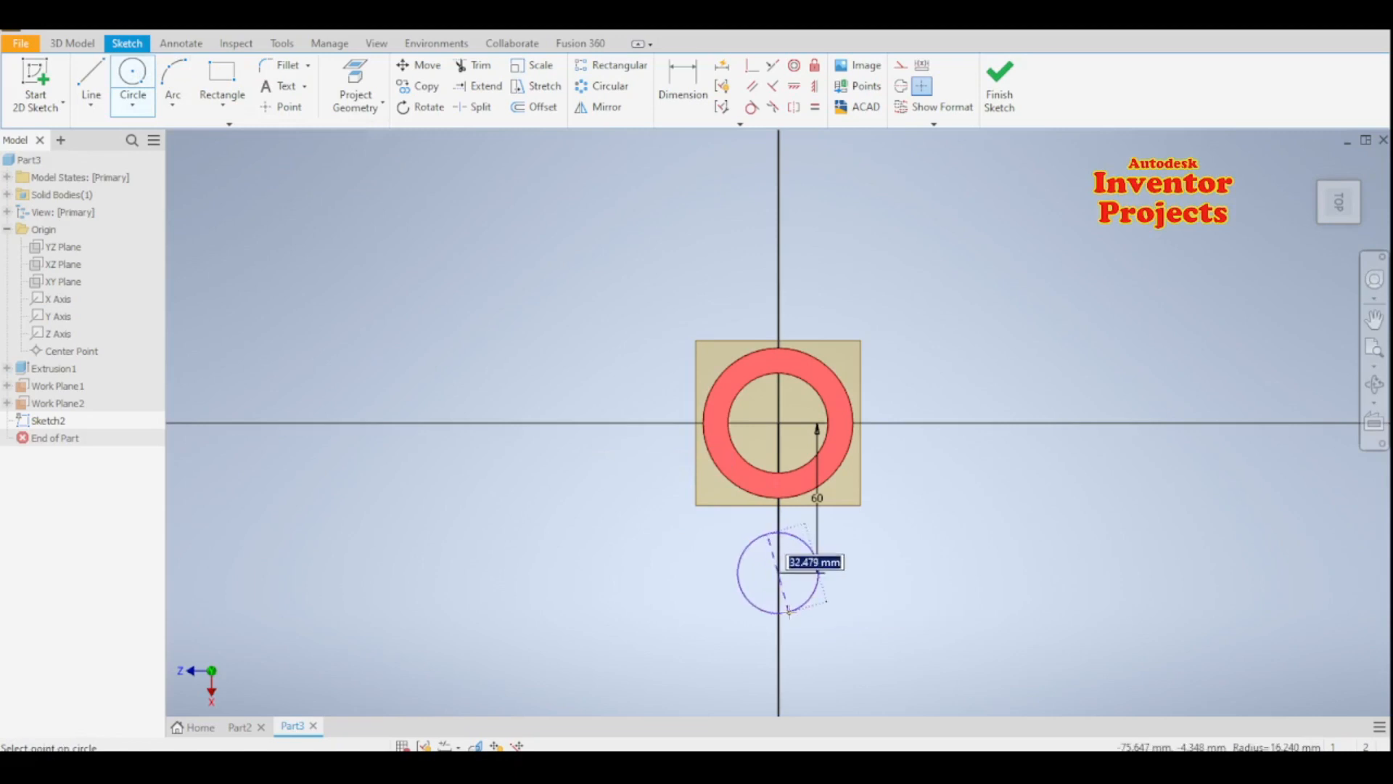
pyautogui.write('20')
pyautogui.press('Return')
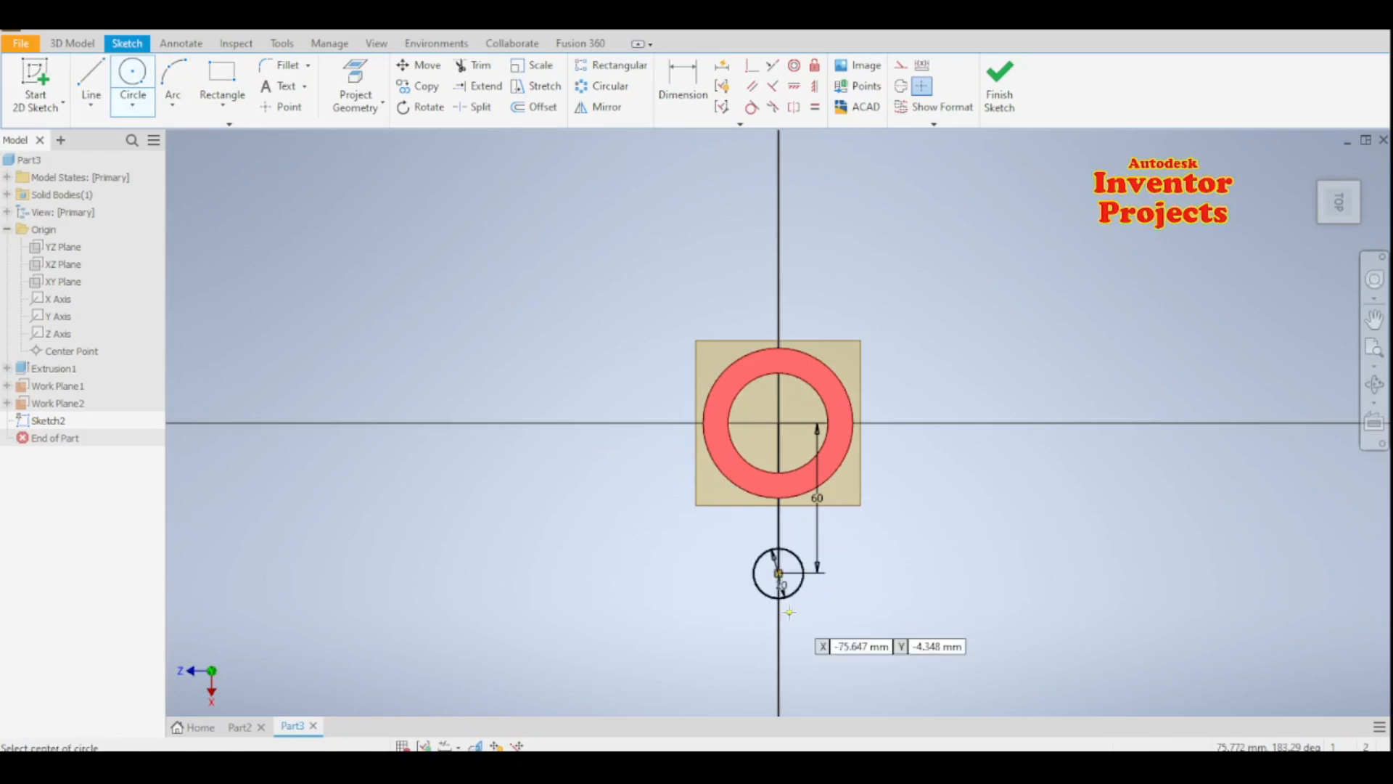
# Step: Draw two slanted lines from the left and right of the tube's outer edge to the matching sides of the 20 mm circle
pyautogui.press('l')
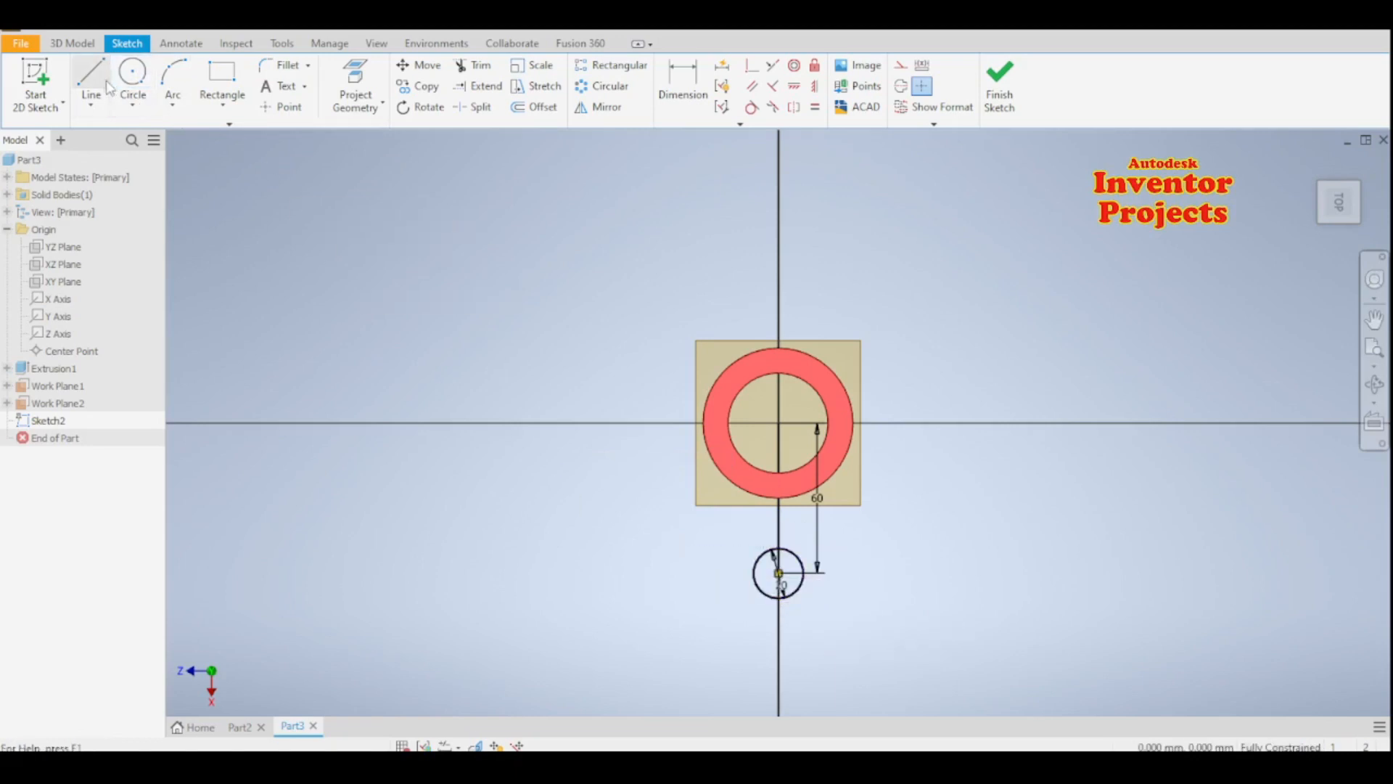
pyautogui.click(709, 457)
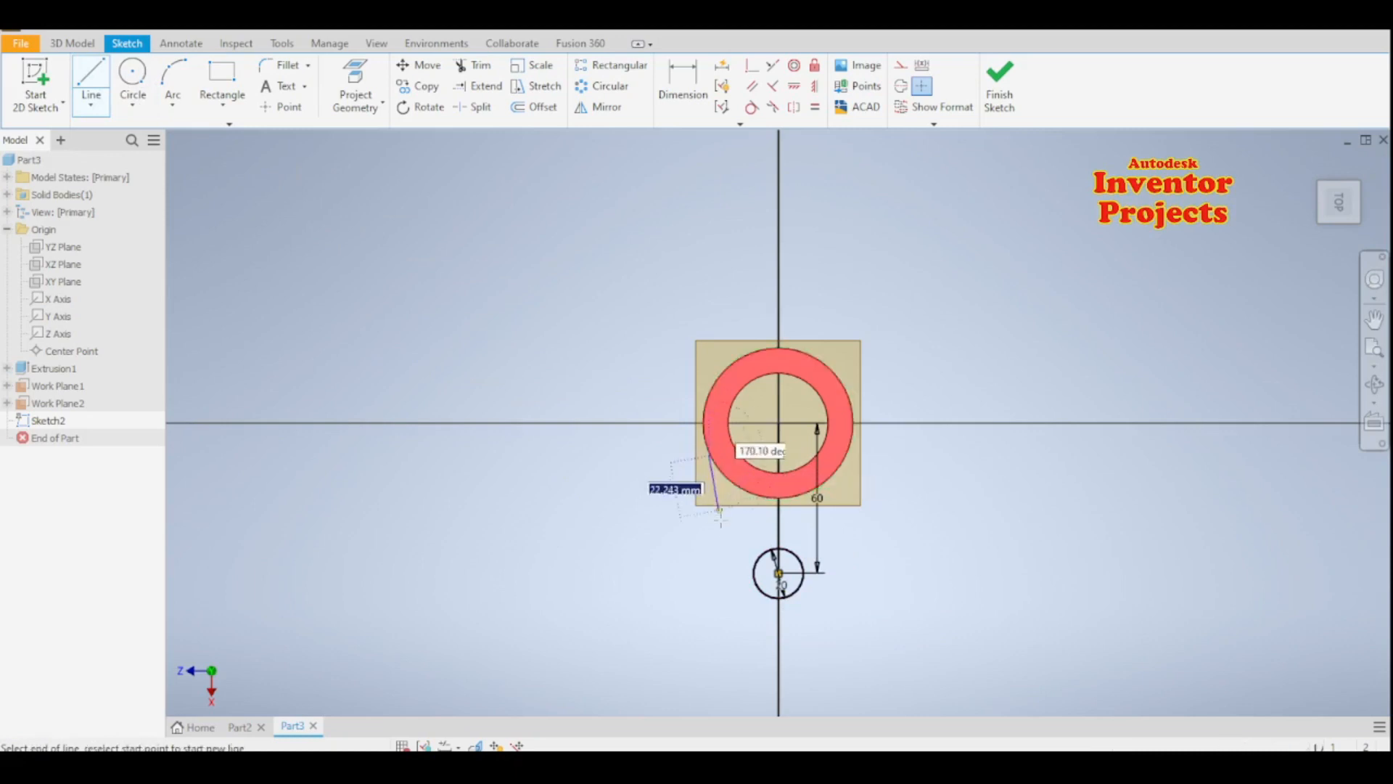
pyautogui.doubleClick(754, 580)
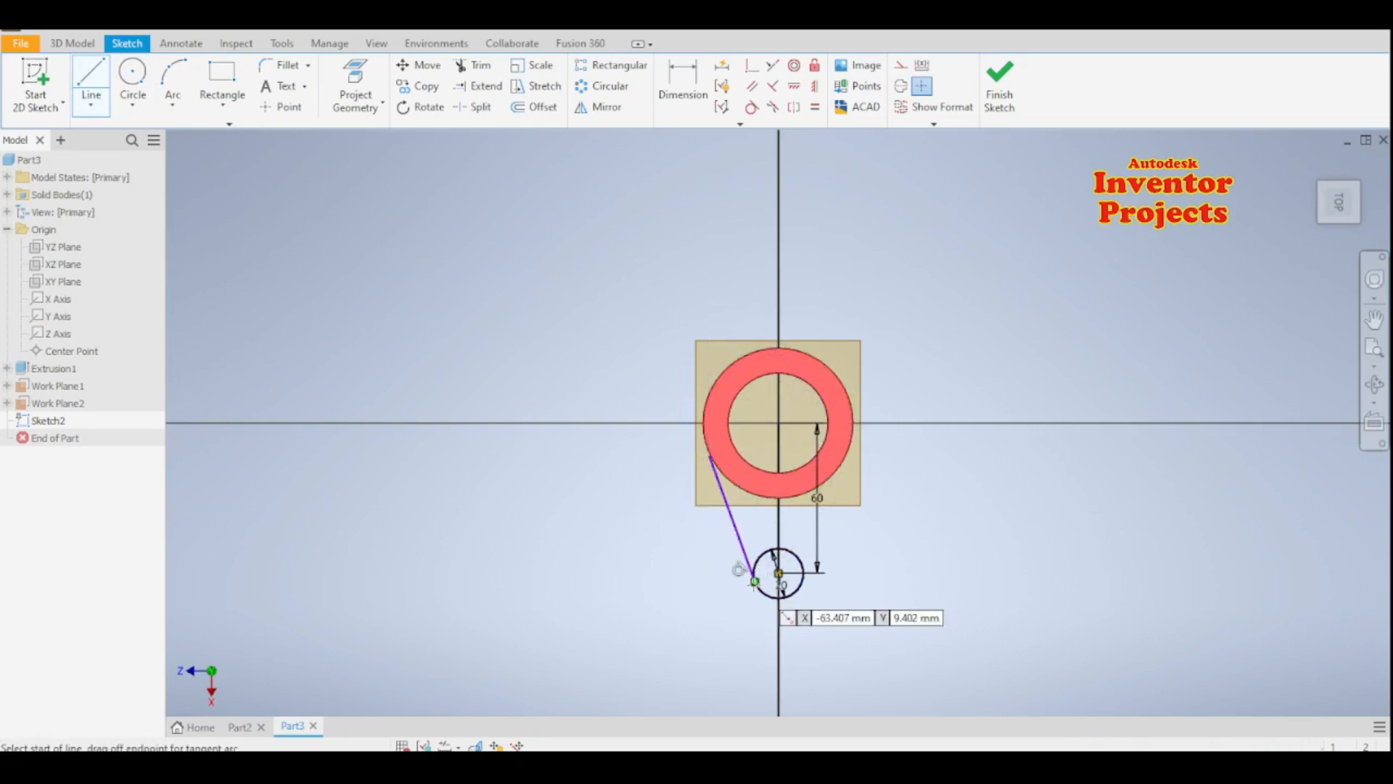
pyautogui.click(848, 456)
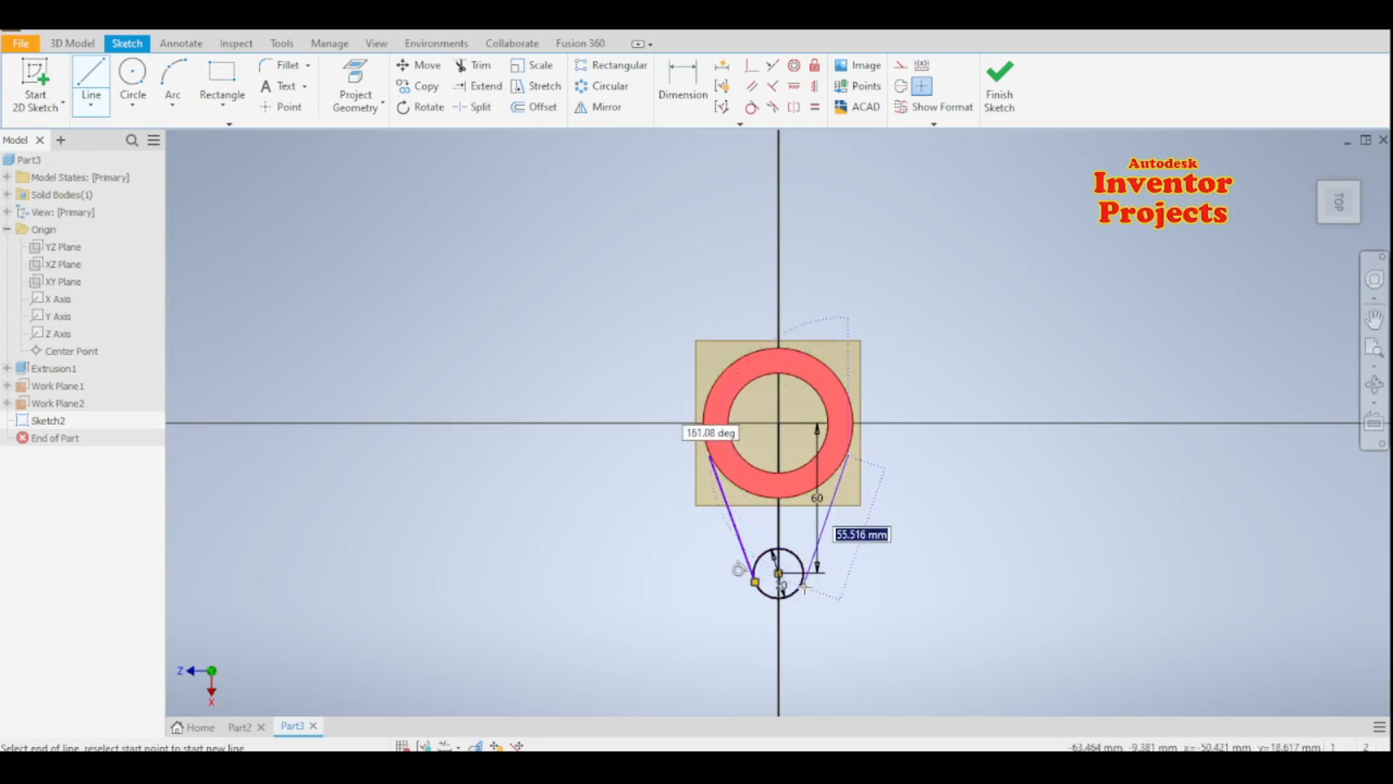
pyautogui.doubleClick(803, 581)
pyautogui.press('Escape')
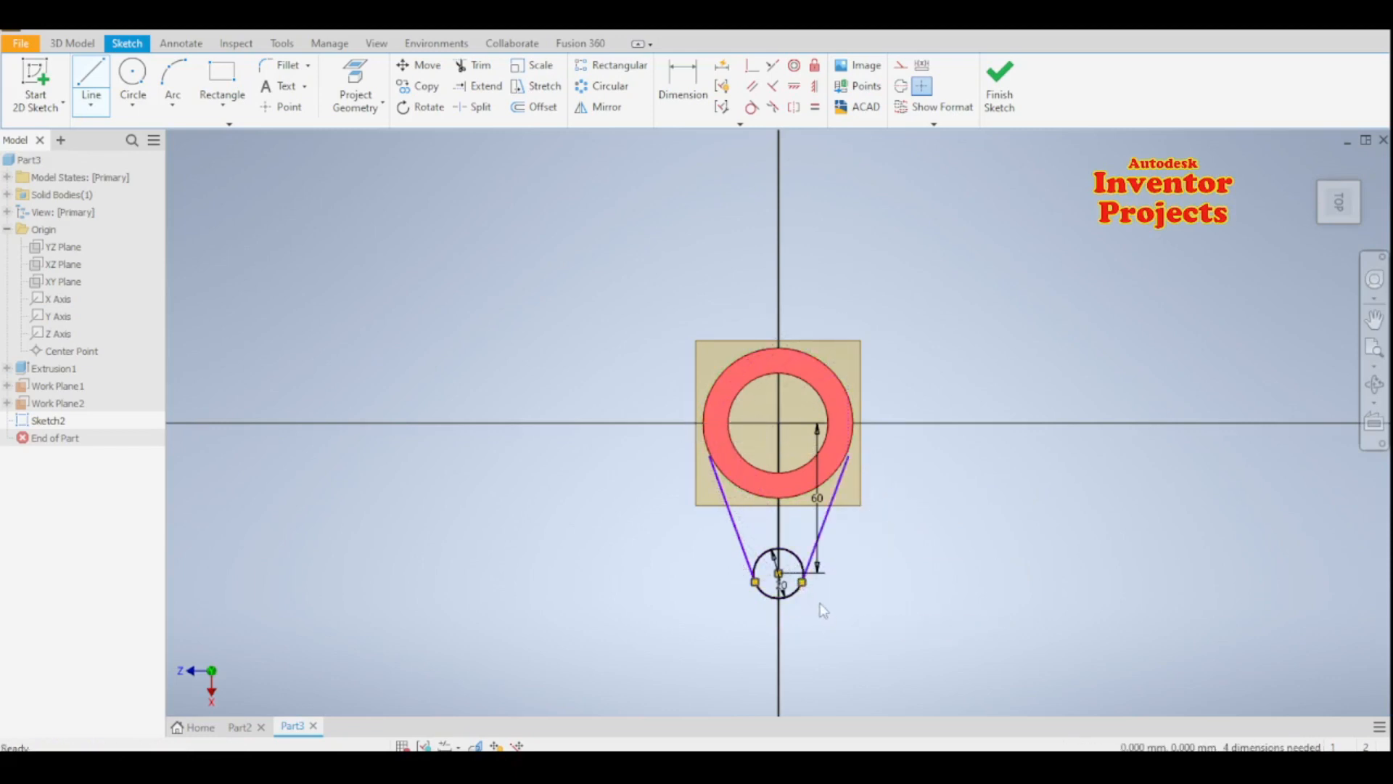
# Step: Project the tube's outer circular edge into the sketch
pyautogui.scroll(-4, 842, 602)
pyautogui.scroll(5, 834, 605)
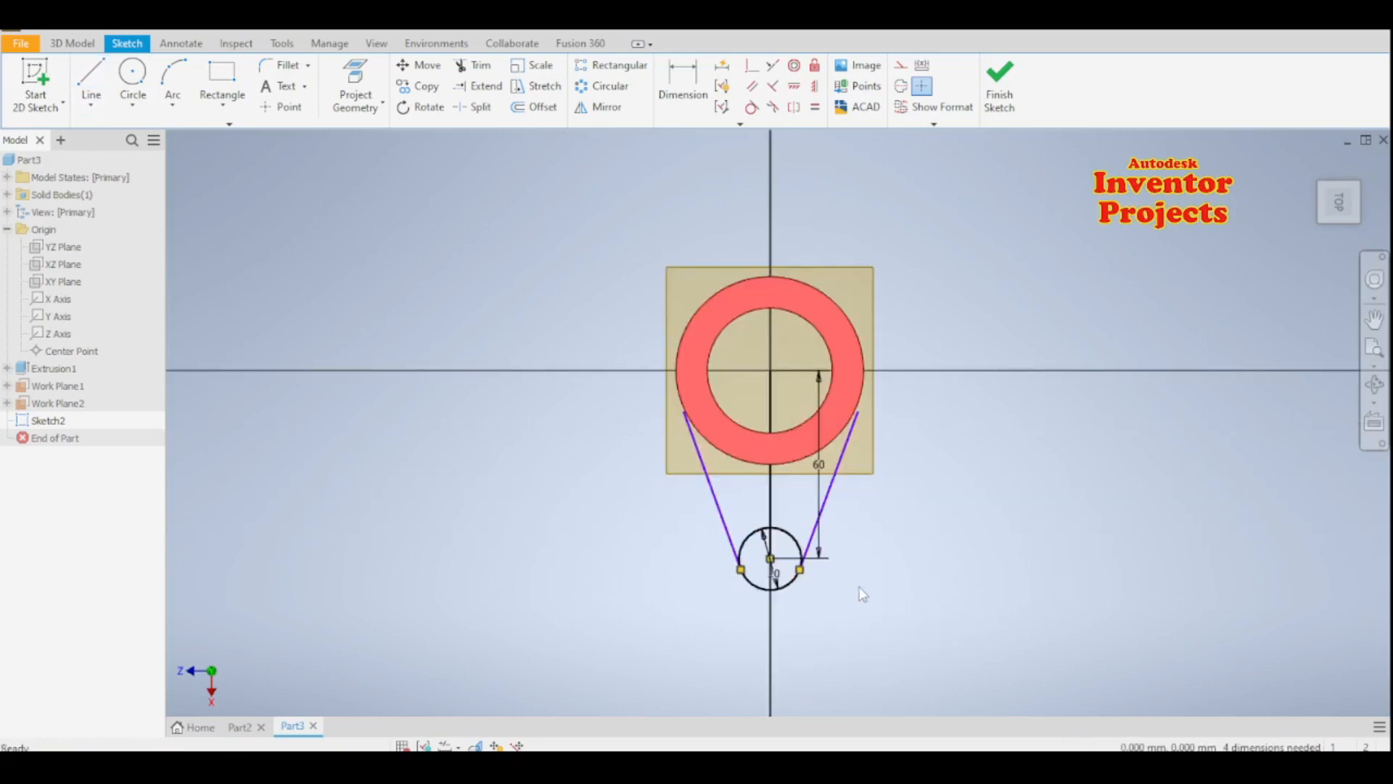
pyautogui.moveTo(630, 510); pyautogui.dragTo(522, 457, button='middle')
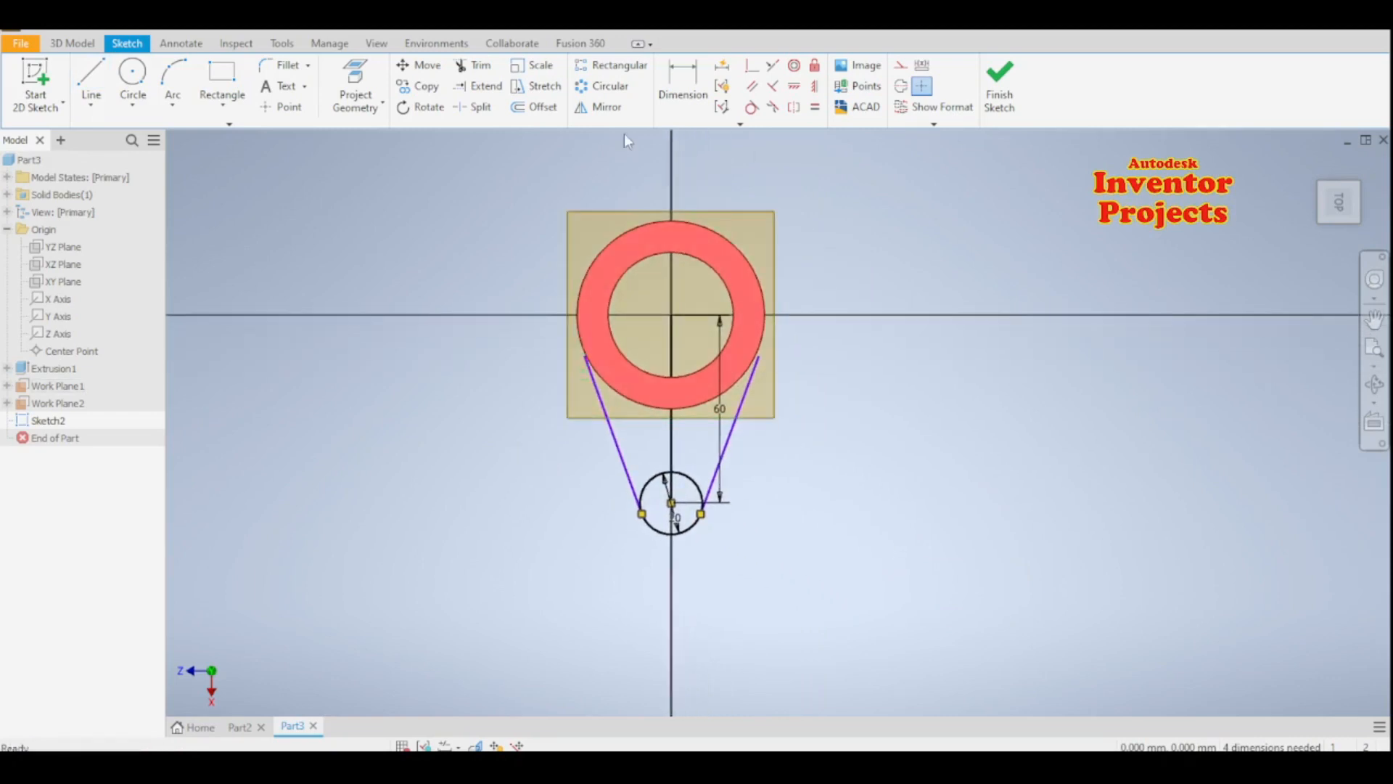
pyautogui.click(356, 82)
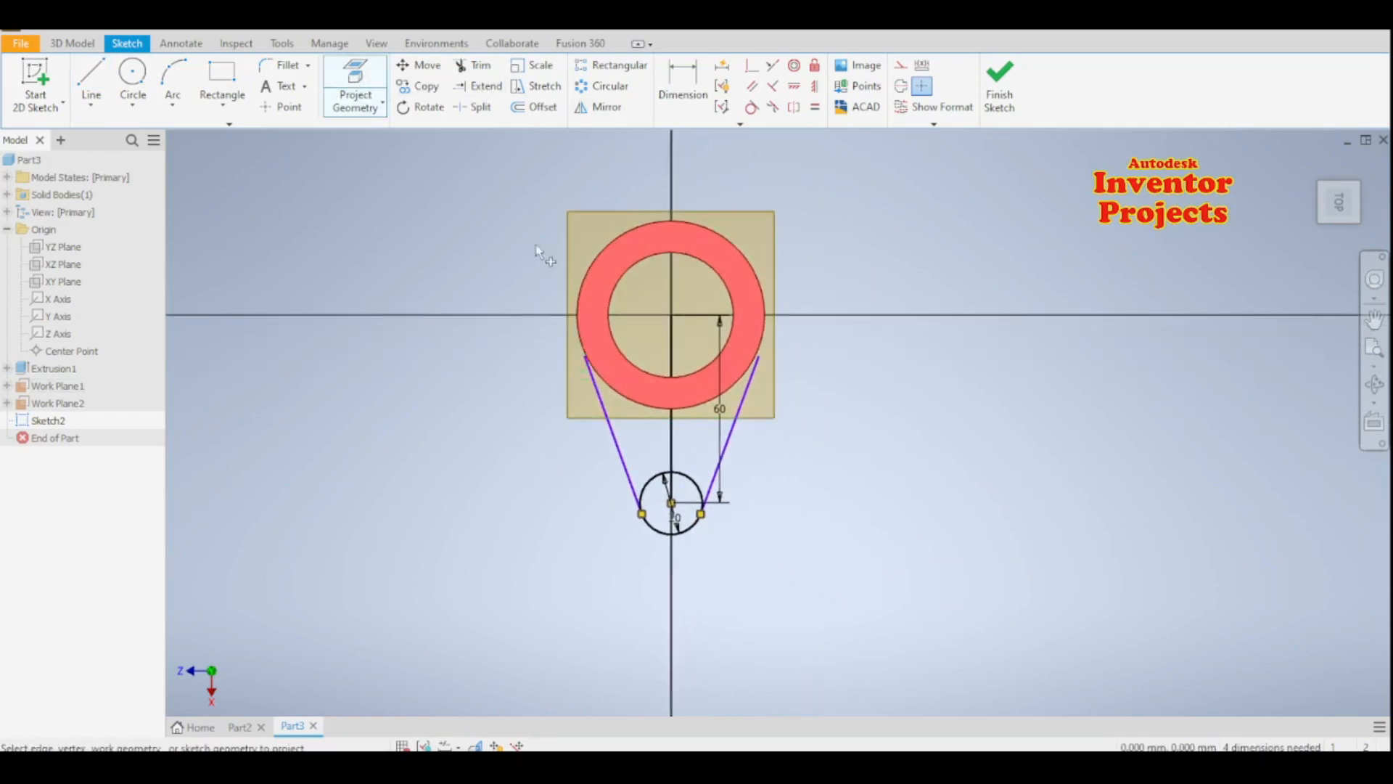
pyautogui.click(634, 398)
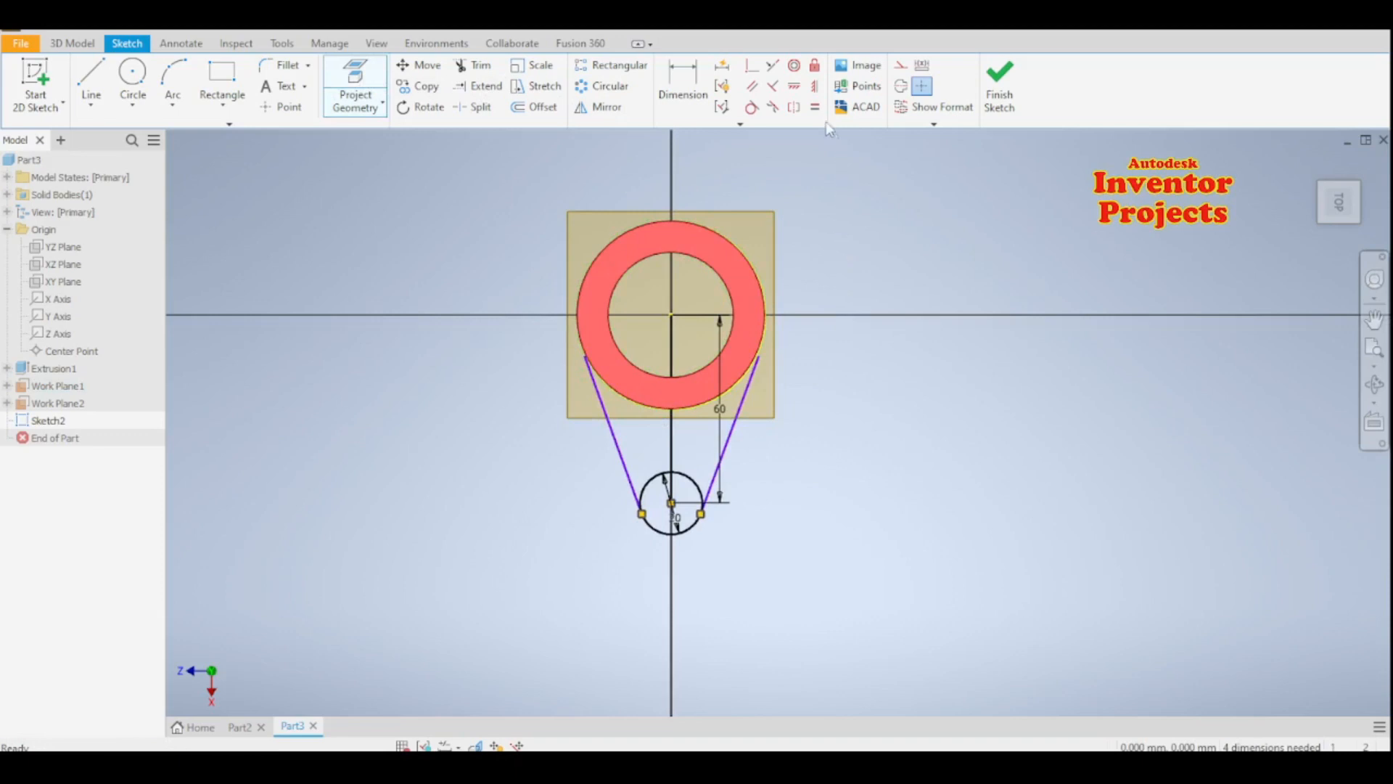
# Step: Apply tangent constraints between both slanted lines and the tube's projected outer circle
pyautogui.click(751, 107)
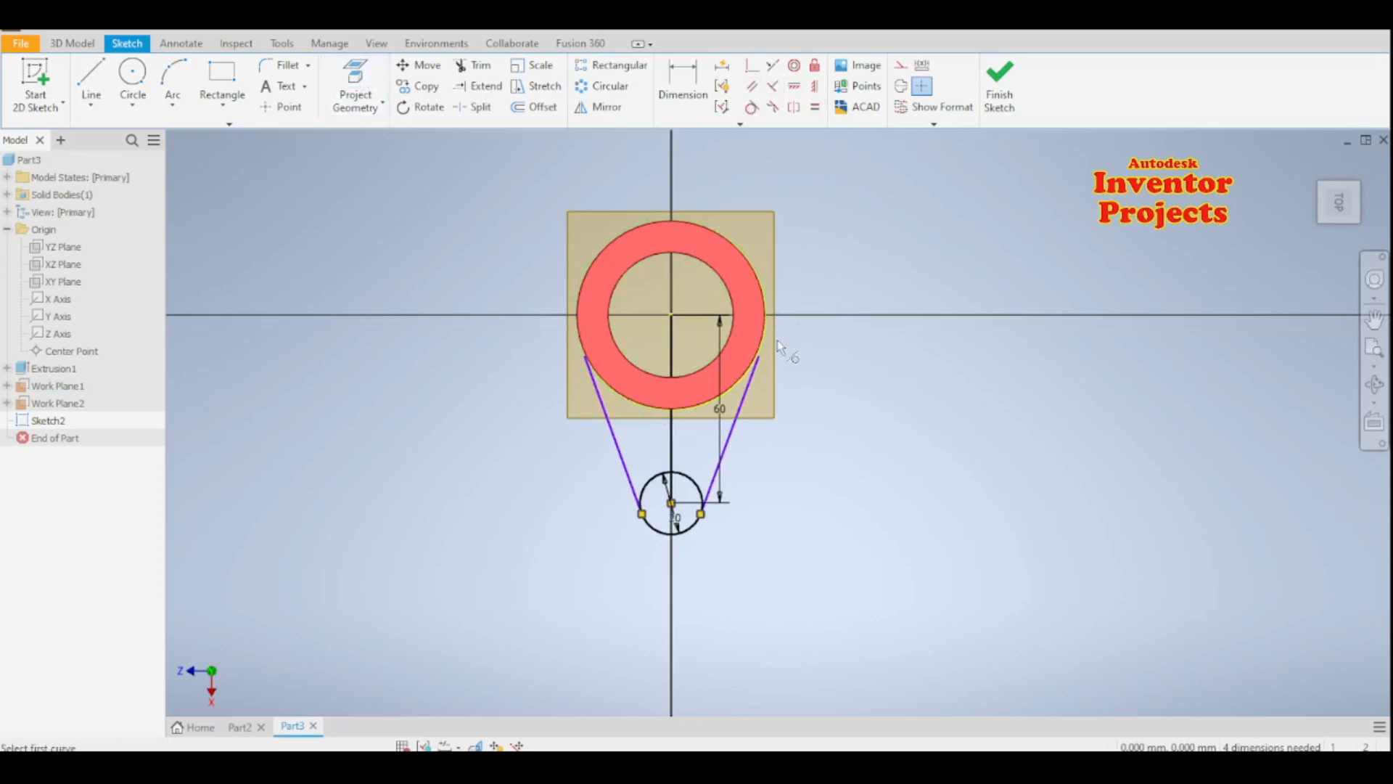
pyautogui.click(753, 378)
pyautogui.click(763, 357)
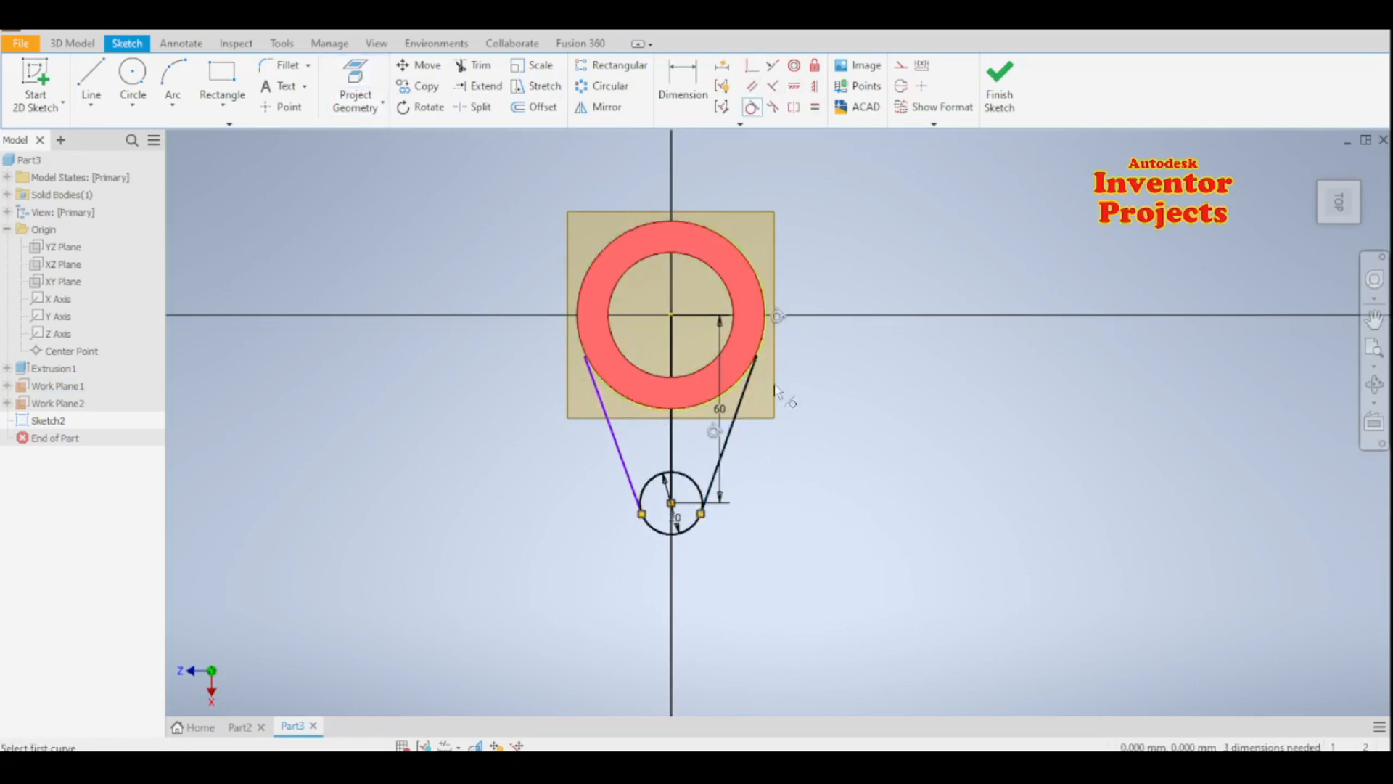
pyautogui.click(611, 427)
pyautogui.click(590, 364)
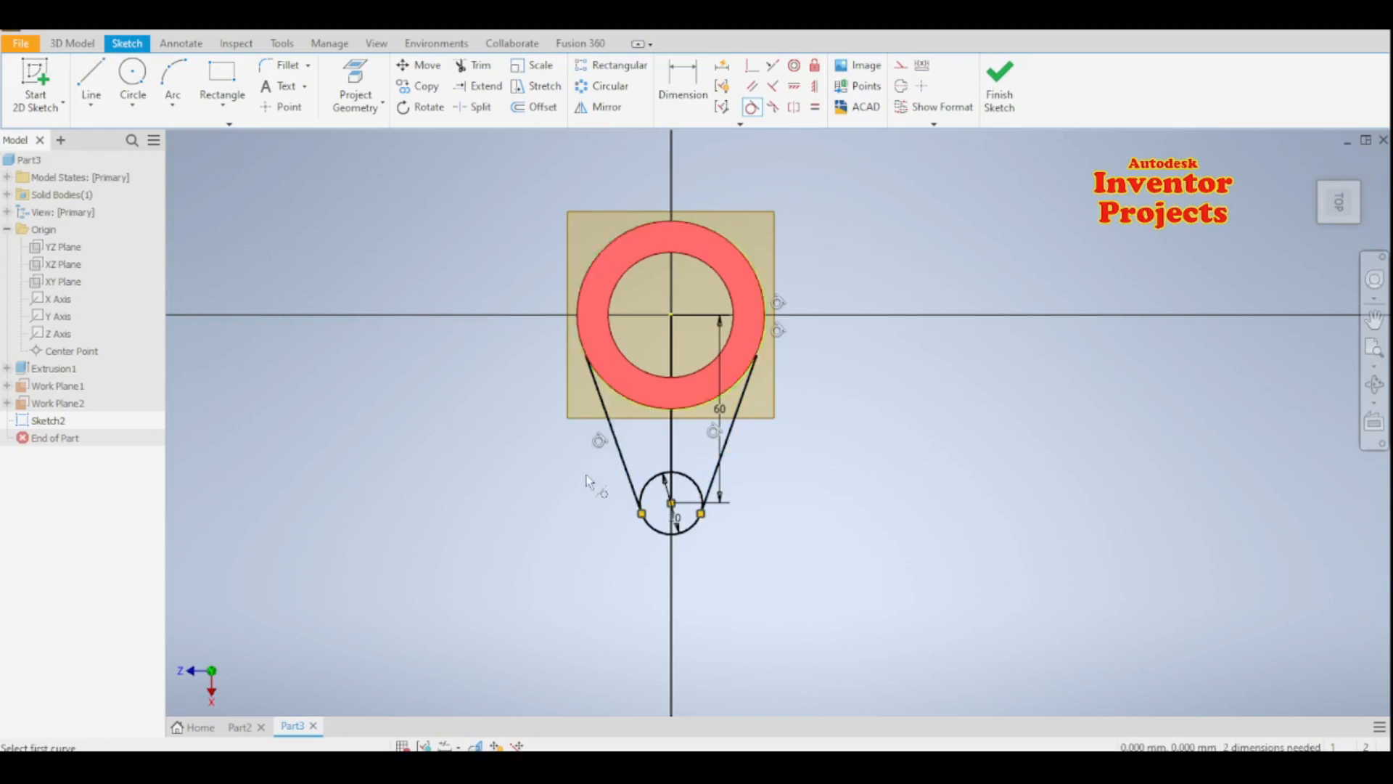
# Step: Try to constrain both slanted lines tangent to the 20 mm circle
pyautogui.click(633, 490)
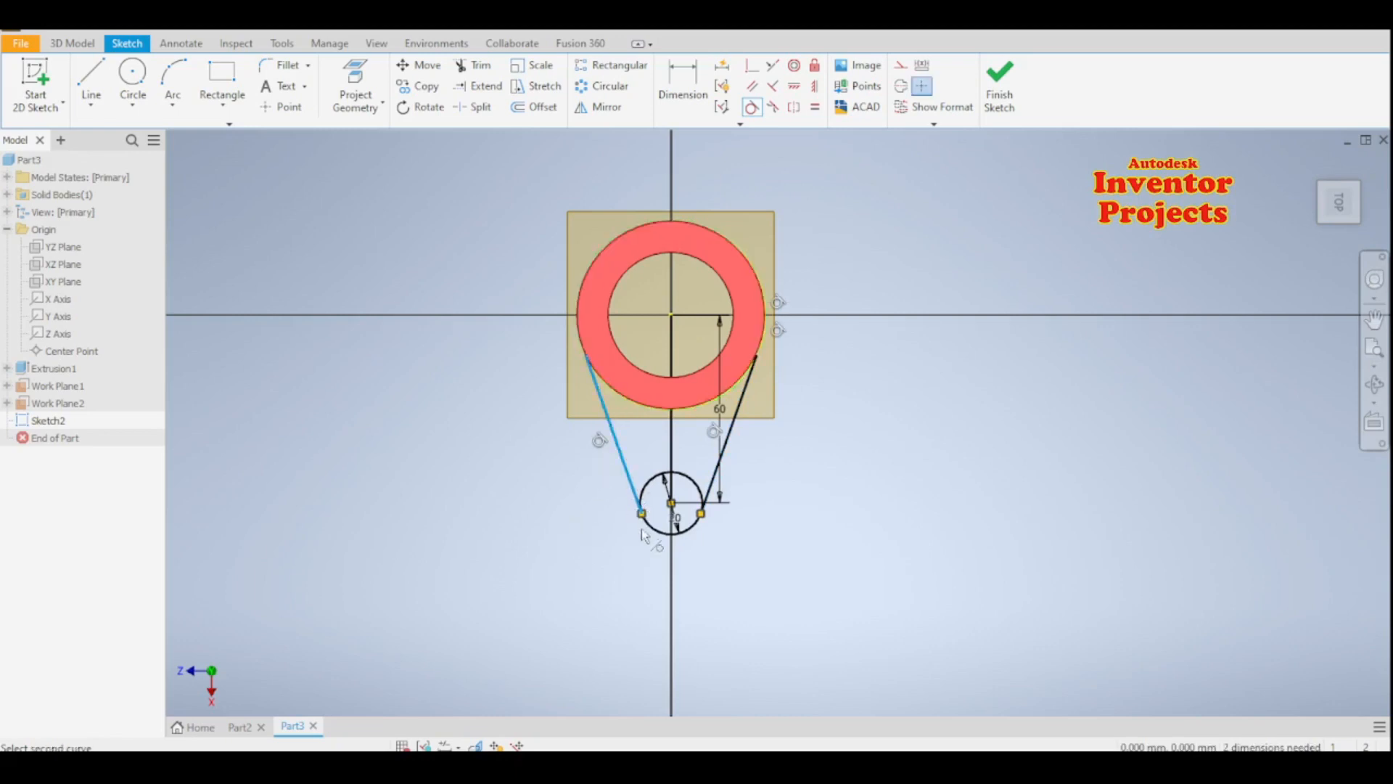
pyautogui.click(656, 533)
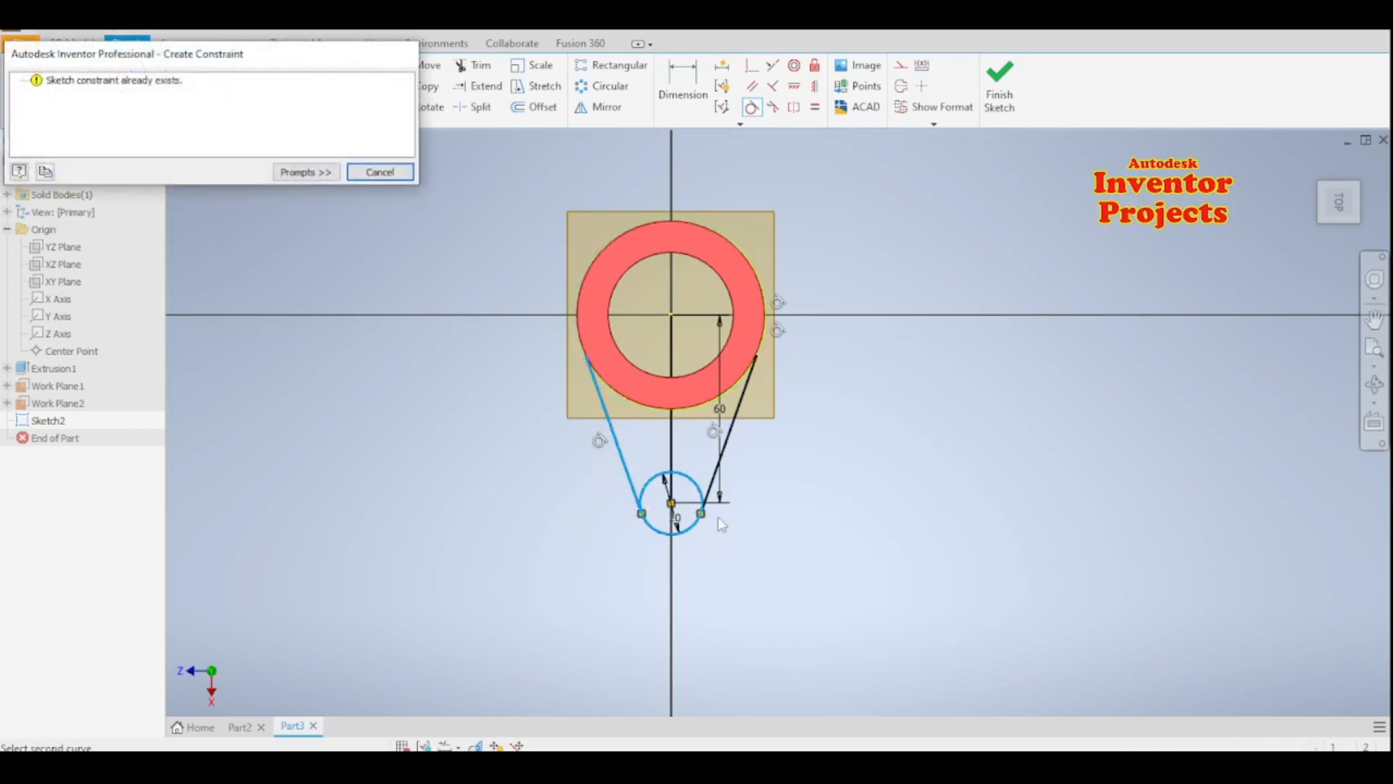
pyautogui.click(394, 178)
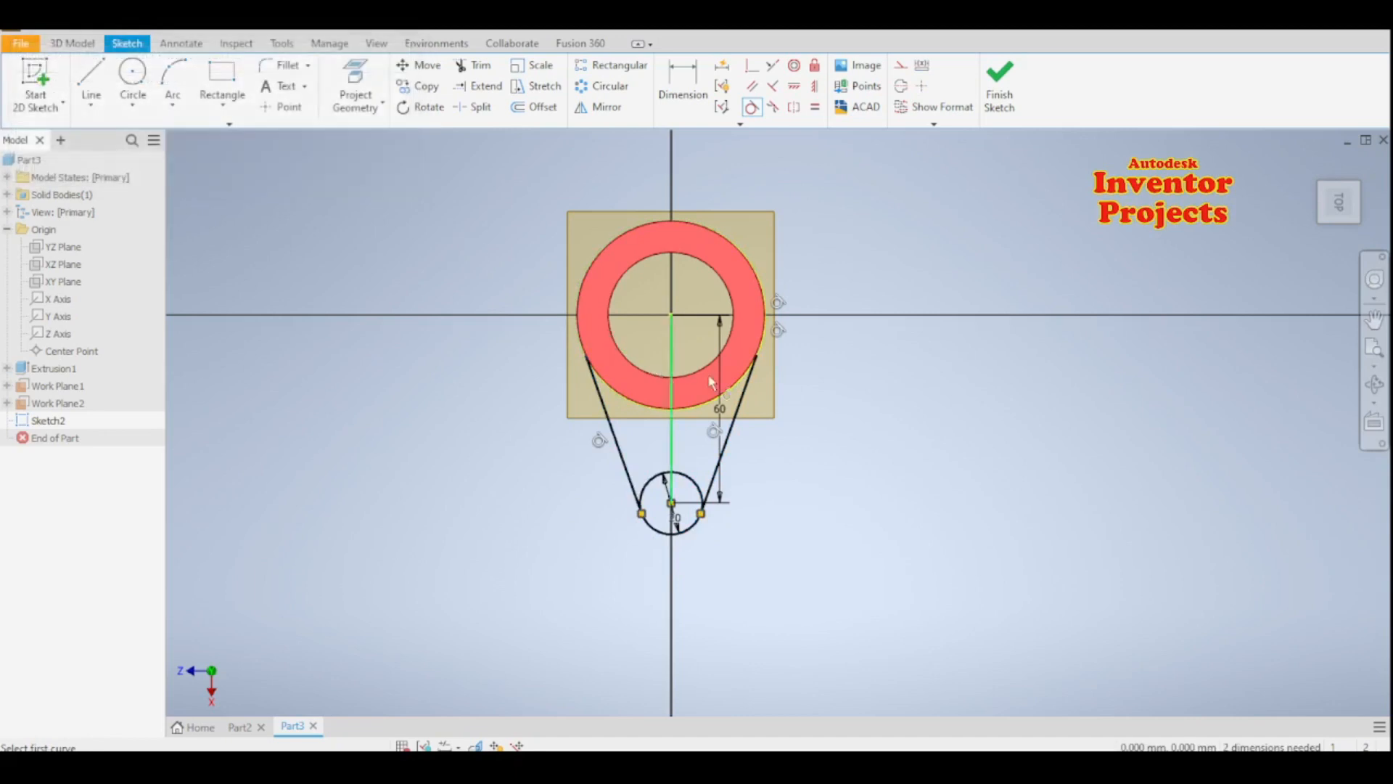
pyautogui.click(719, 481)
pyautogui.click(694, 528)
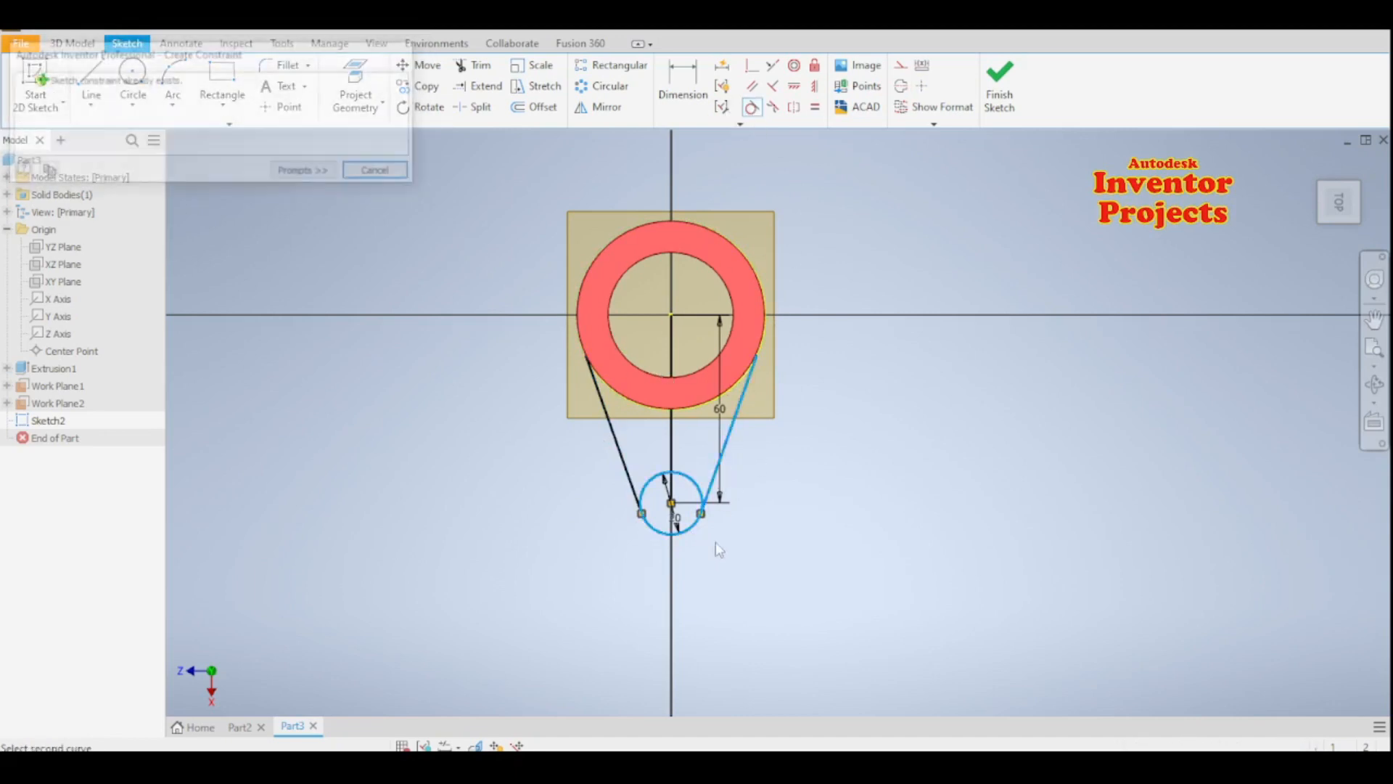
pyautogui.click(381, 171)
pyautogui.press('Escape')
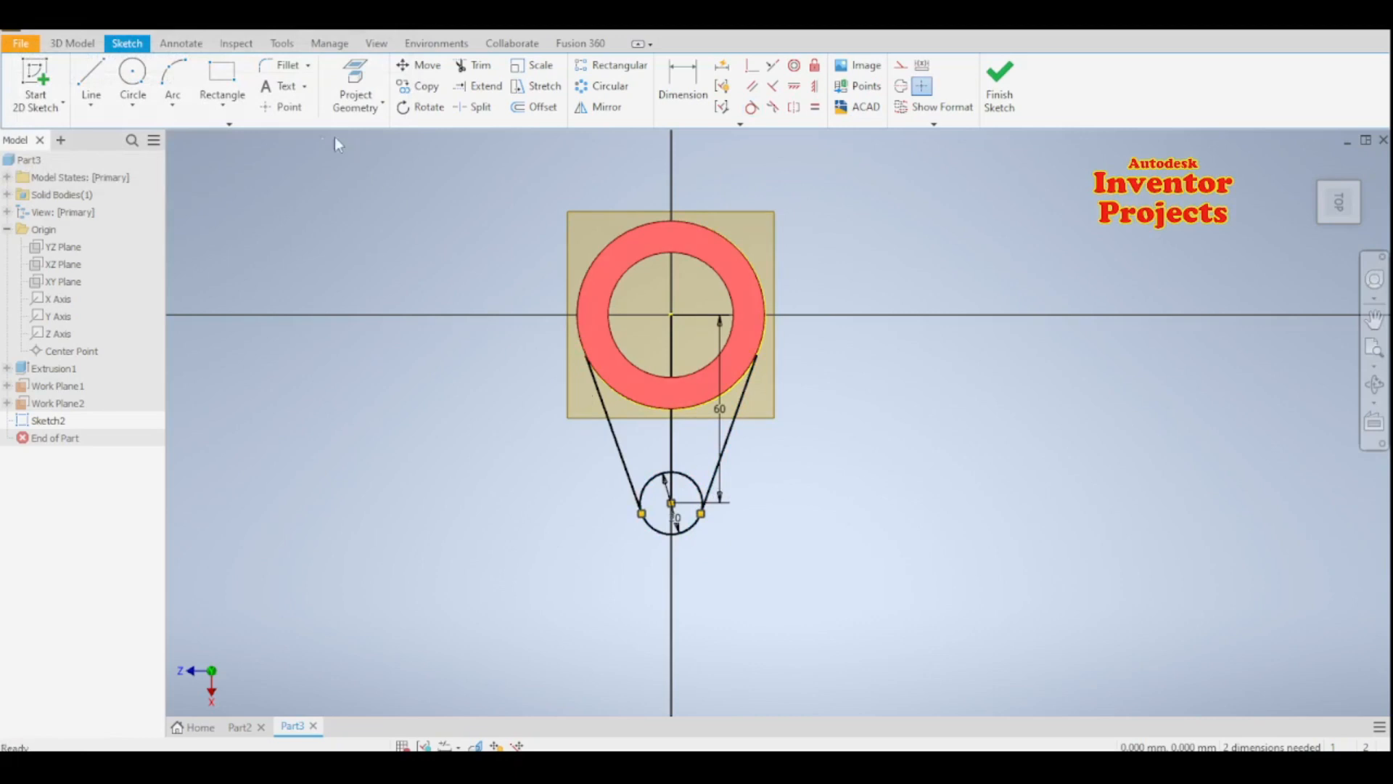
# Step: Draw a 10 mm diameter circle concentric with the 20 mm circle for the arm's hole
pyautogui.click(133, 72)
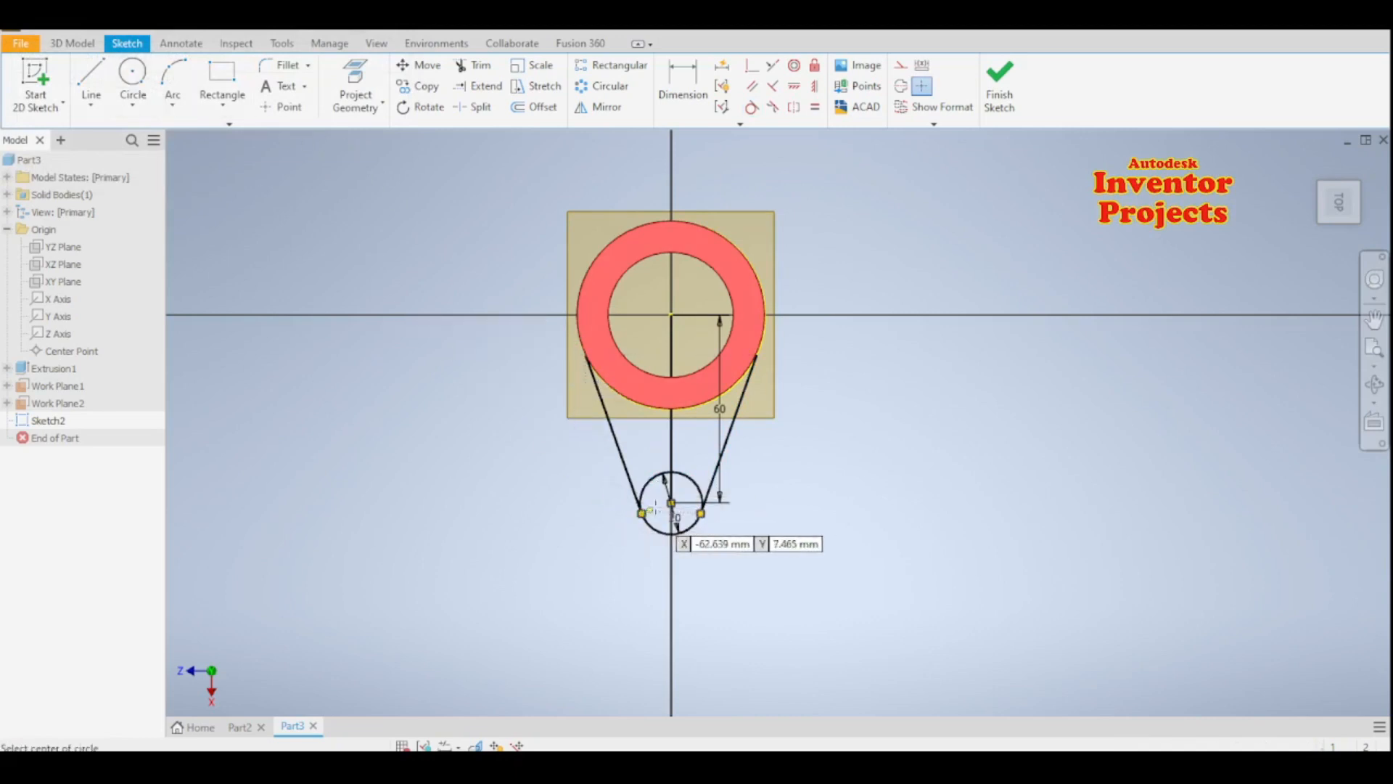
pyautogui.click(671, 502)
pyautogui.scroll(2, 675, 517)
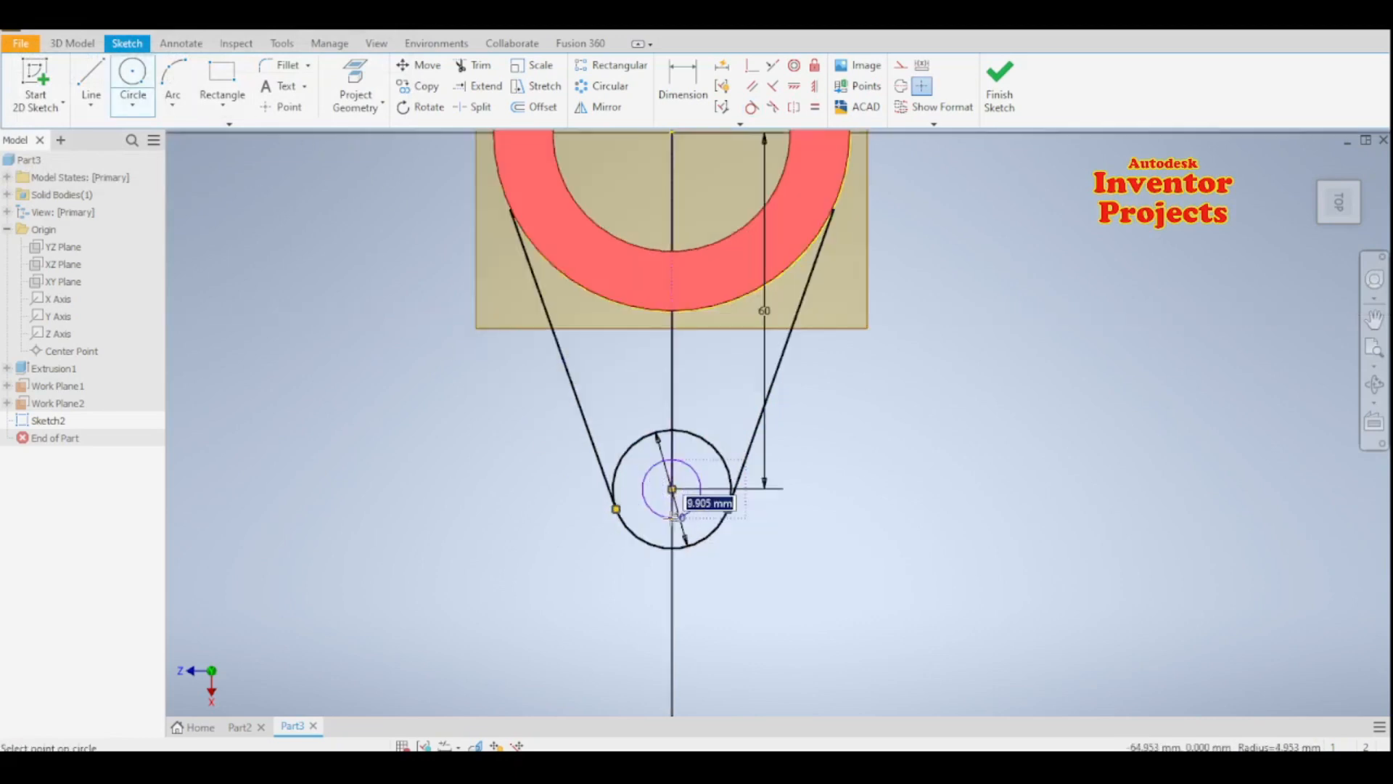
pyautogui.scroll(2, 675, 517)
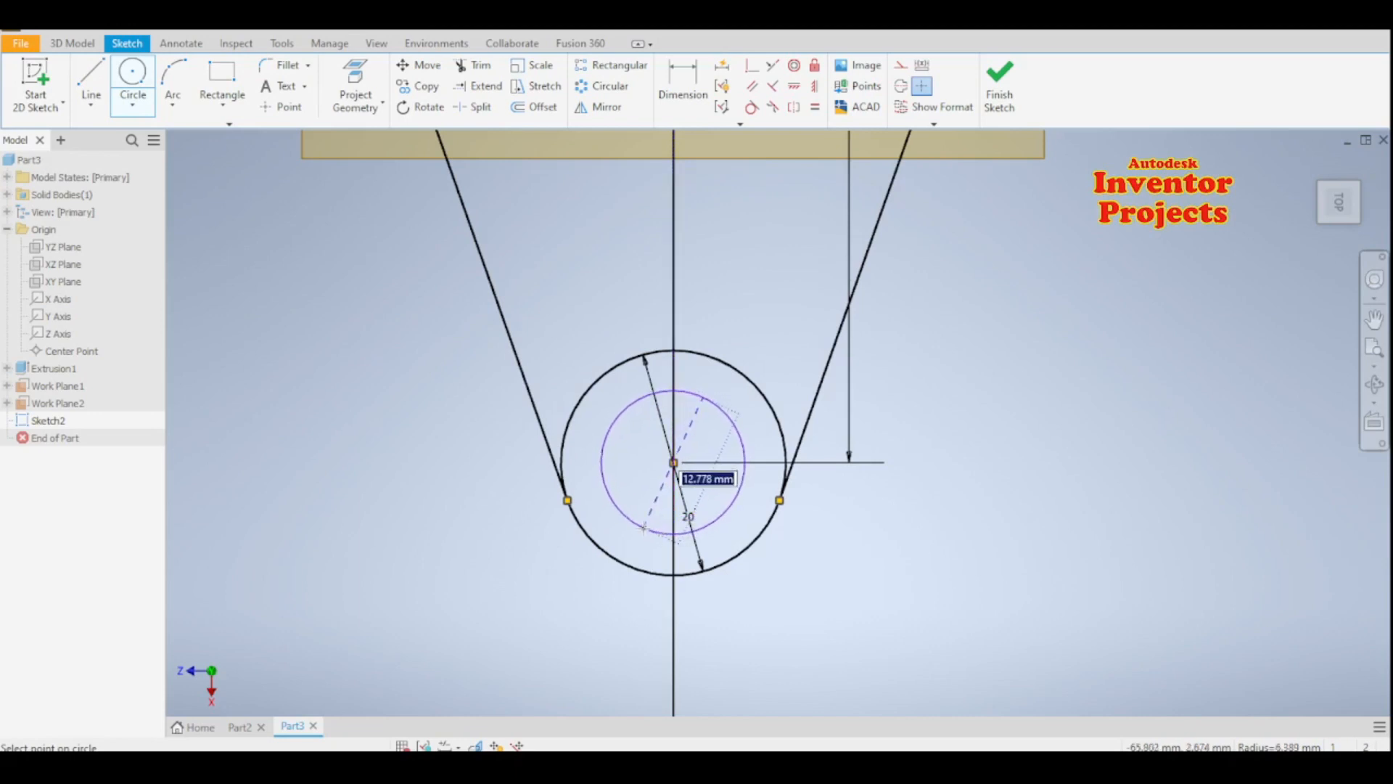
pyautogui.write('10')
pyautogui.press('Return')
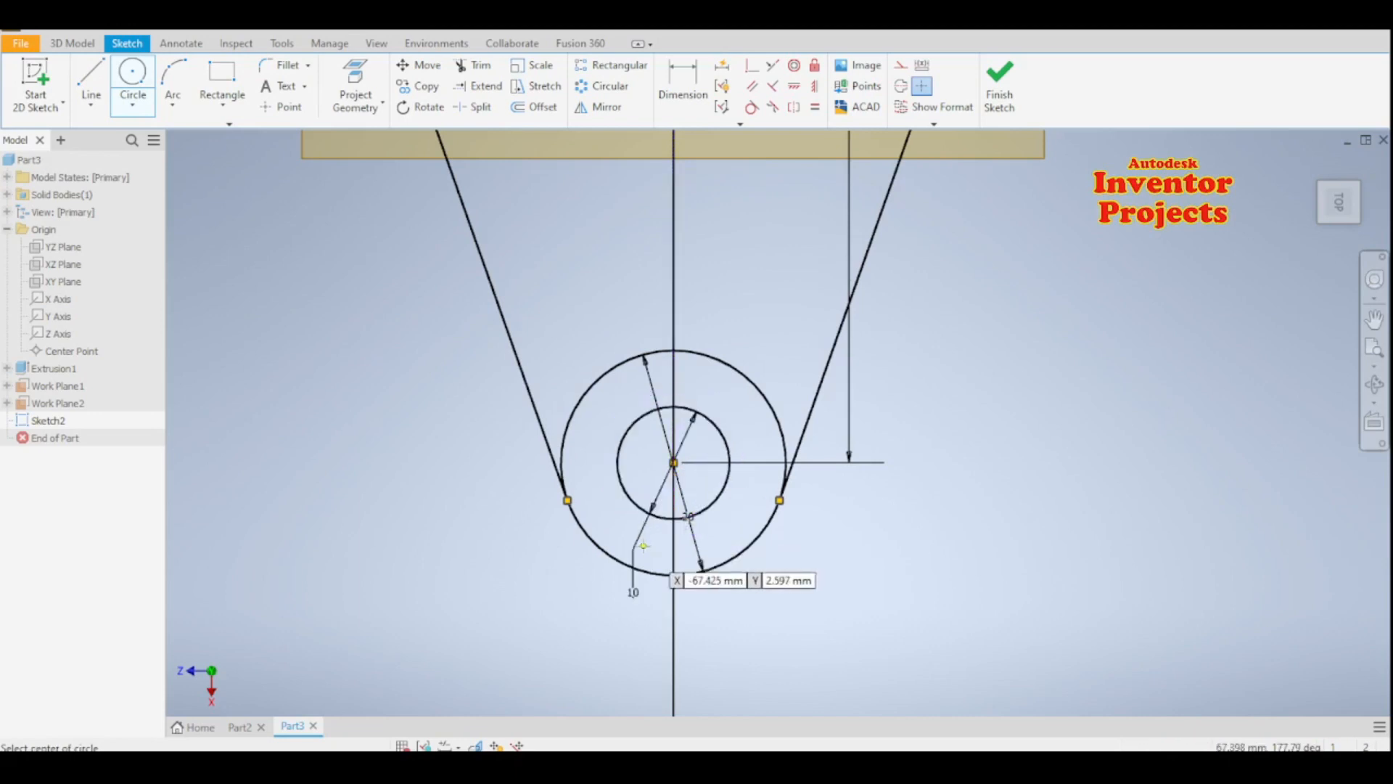
pyautogui.scroll(-4, 647, 553)
pyautogui.press('Escape')
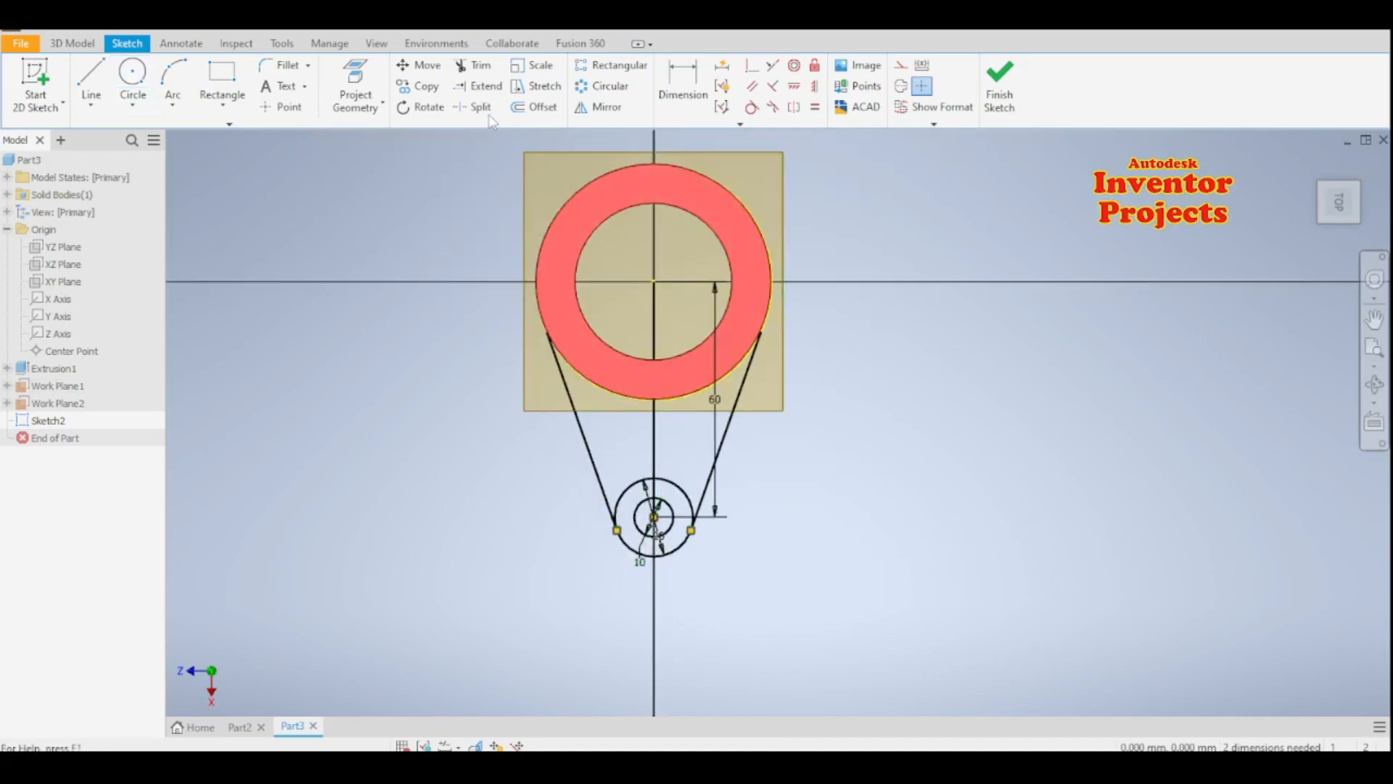
# Step: Convert the vertical centre line to construction geometry, then trim the 20 mm circle's inner arc and finish the sketch
pyautogui.rightClick(656, 451)
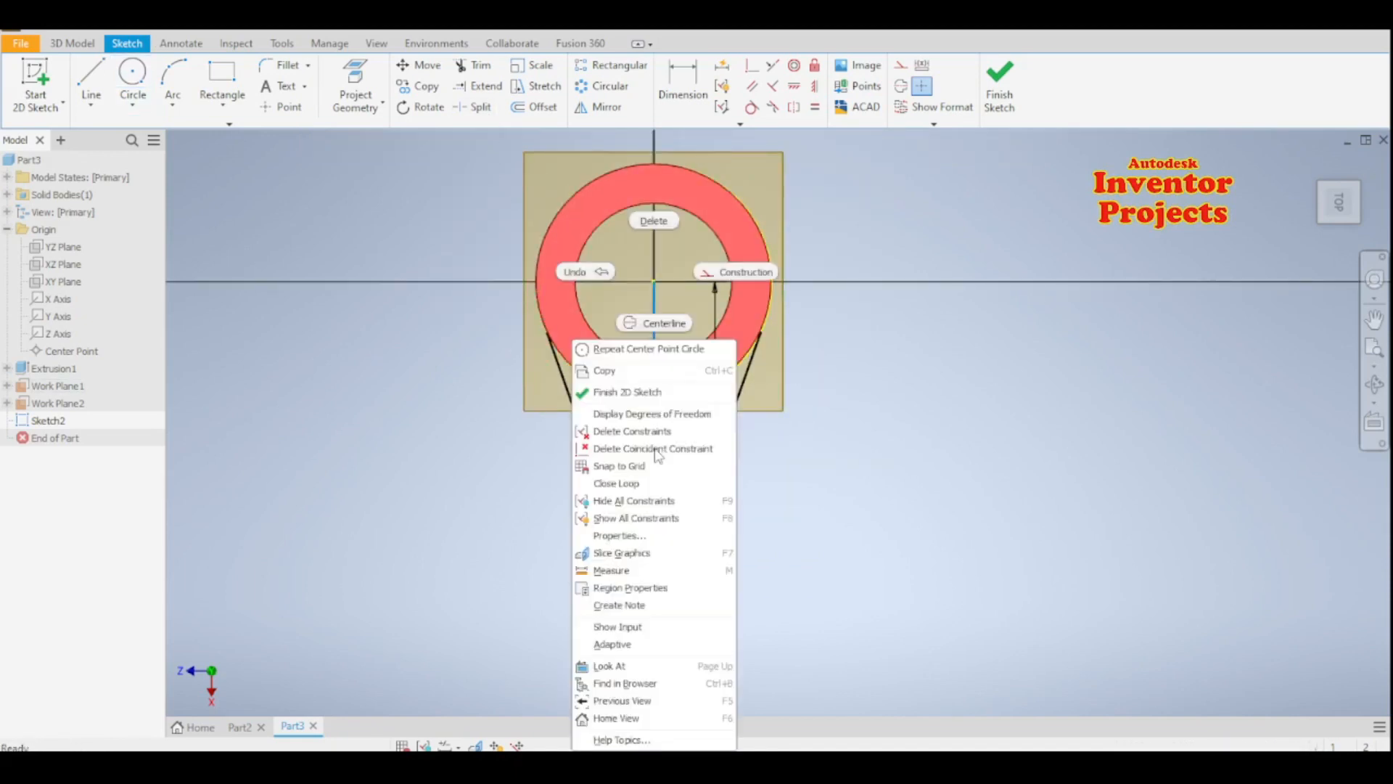
pyautogui.click(720, 274)
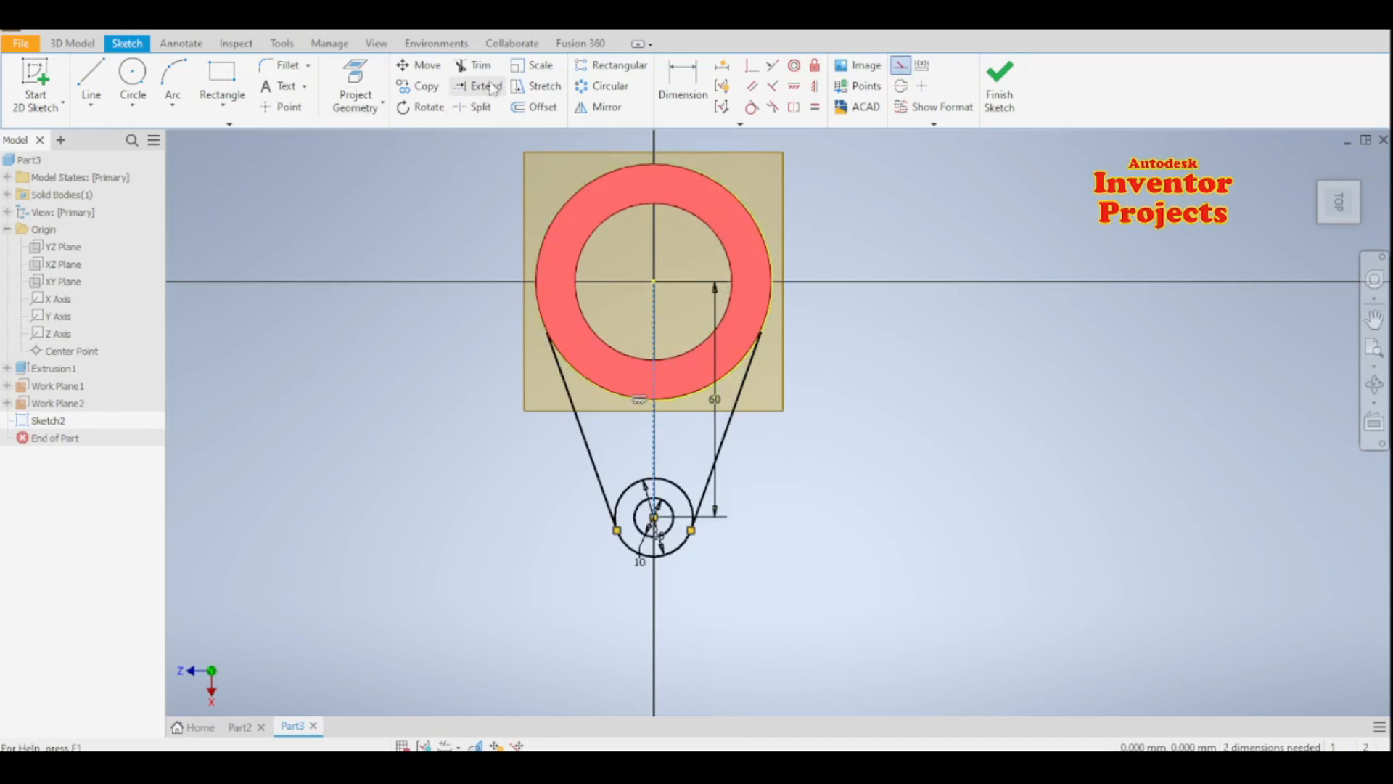
pyautogui.click(473, 66)
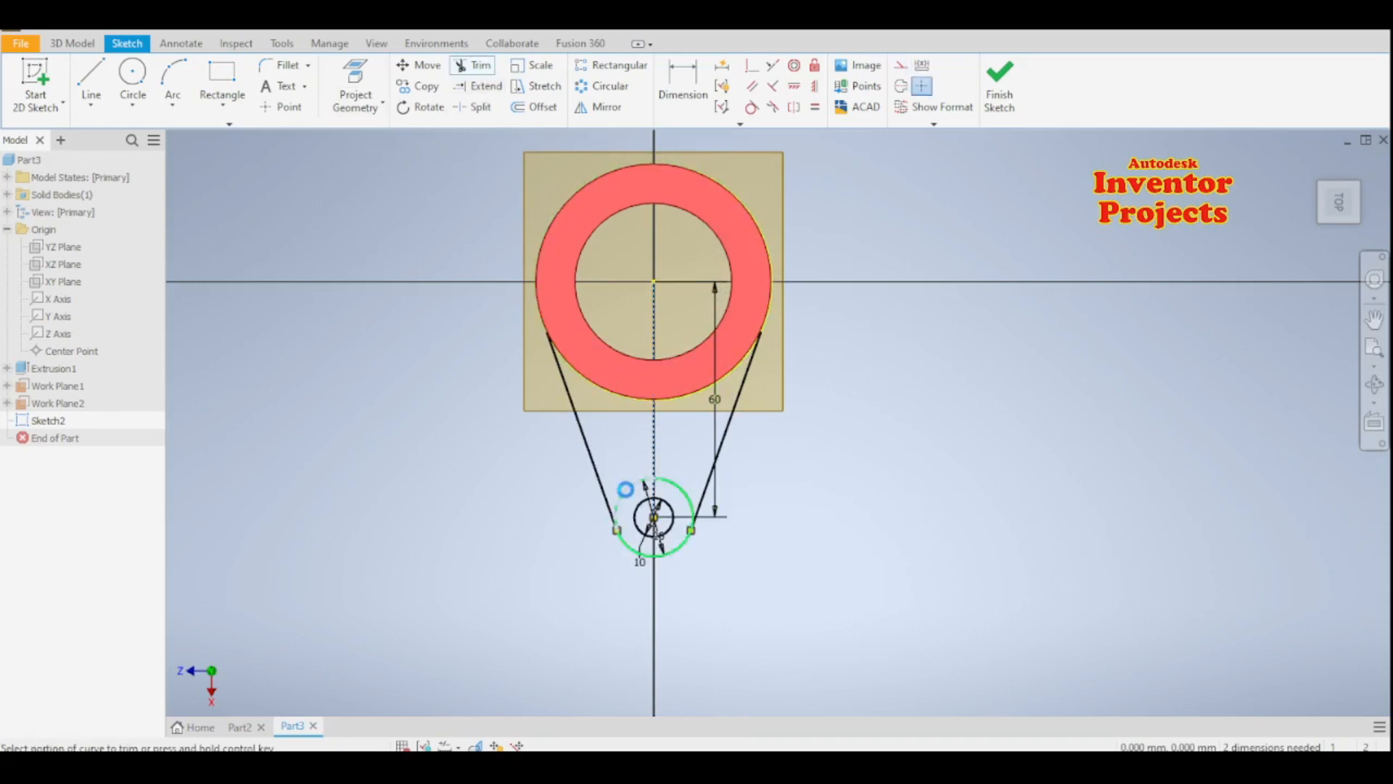
pyautogui.click(684, 495)
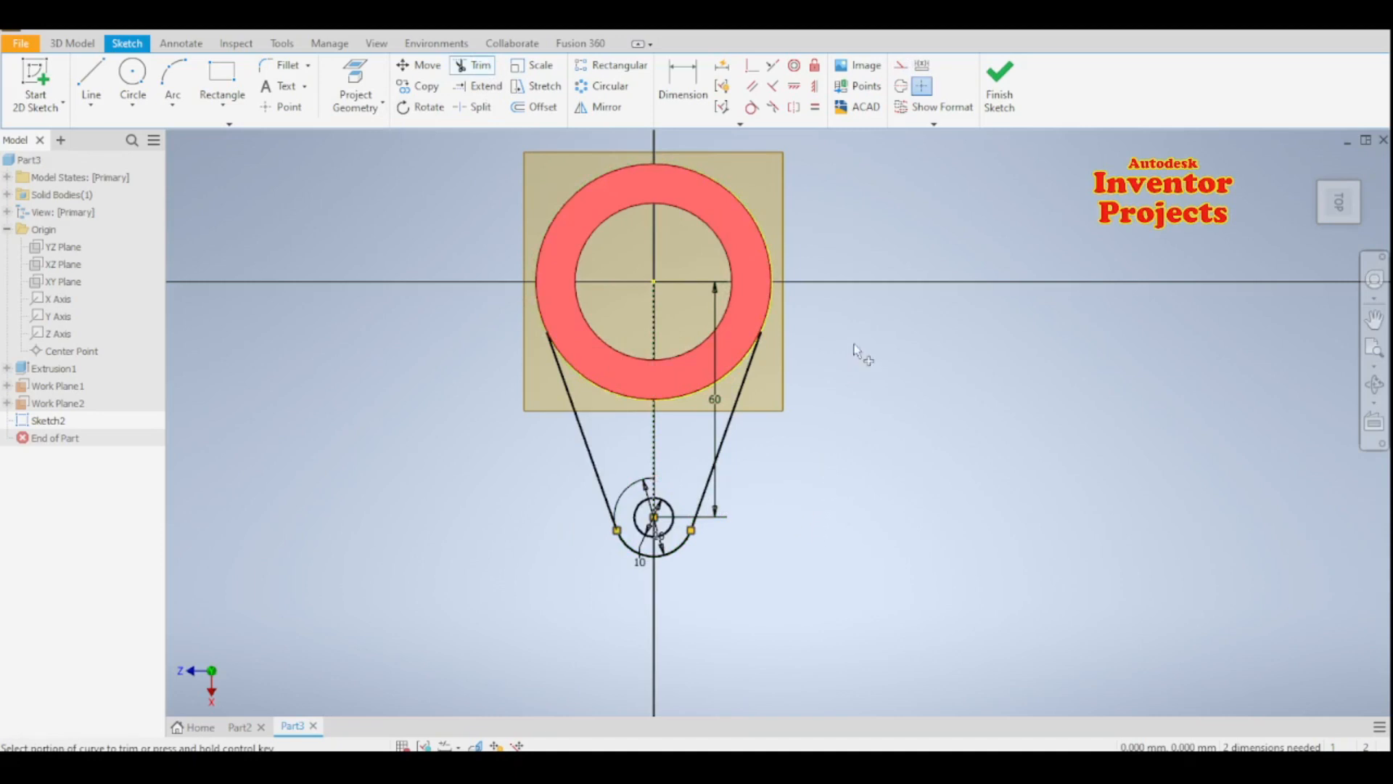
pyautogui.click(1000, 108)
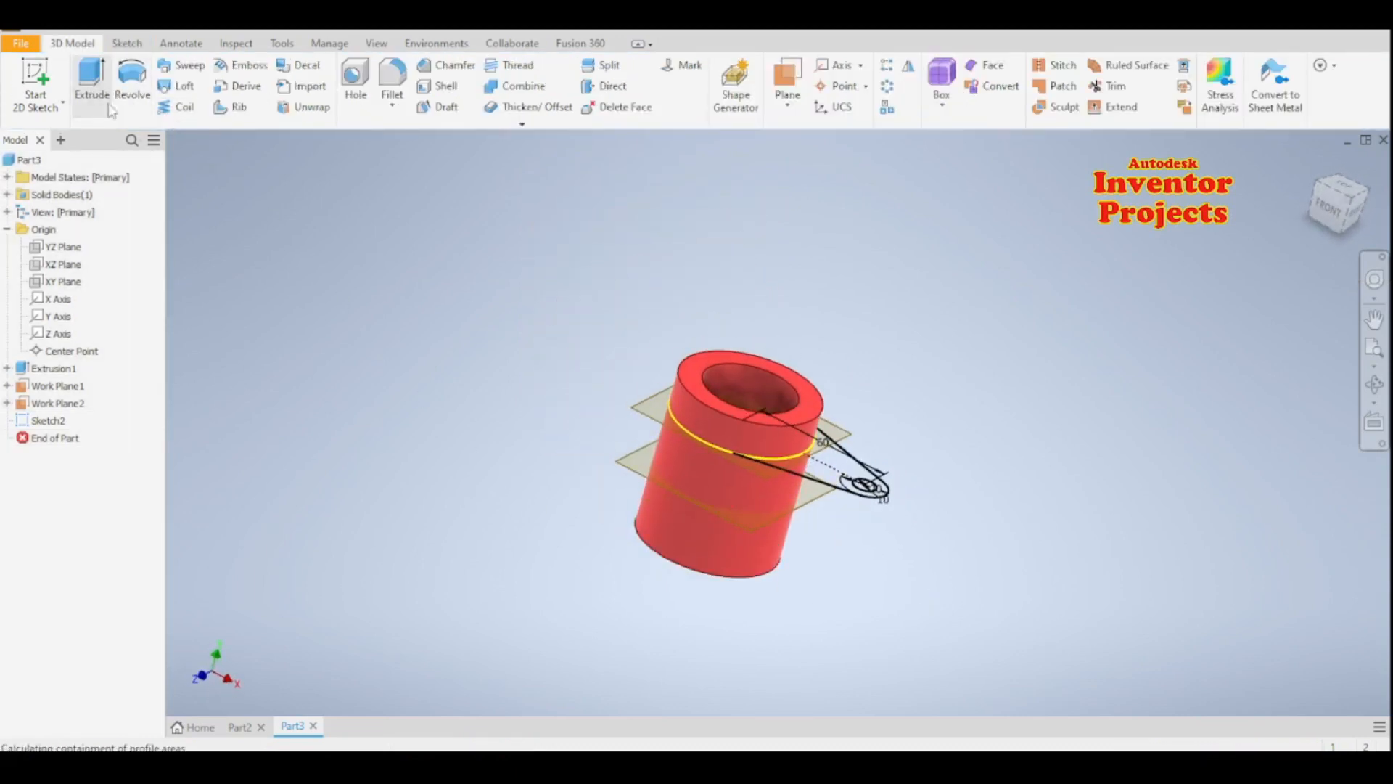
pyautogui.click(91, 86)
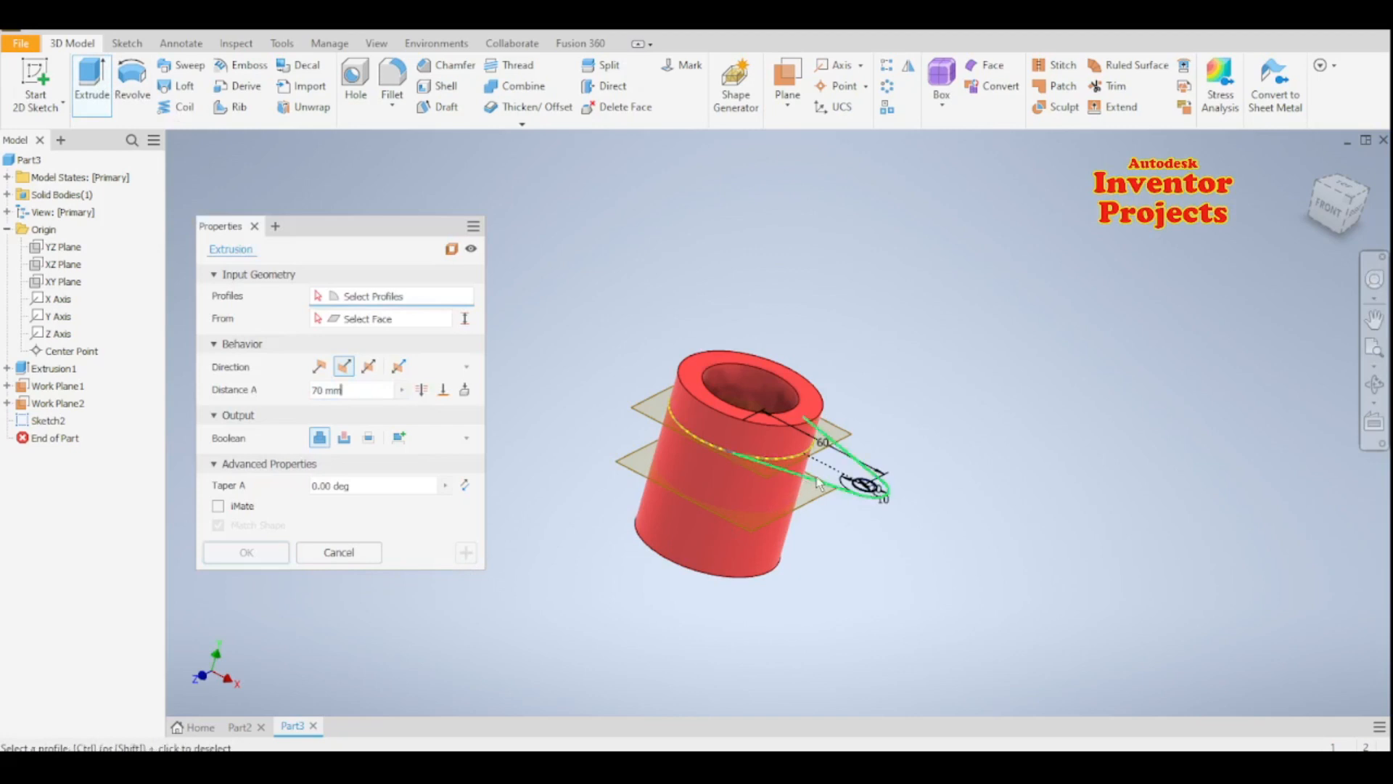
pyautogui.scroll(3, 824, 477)
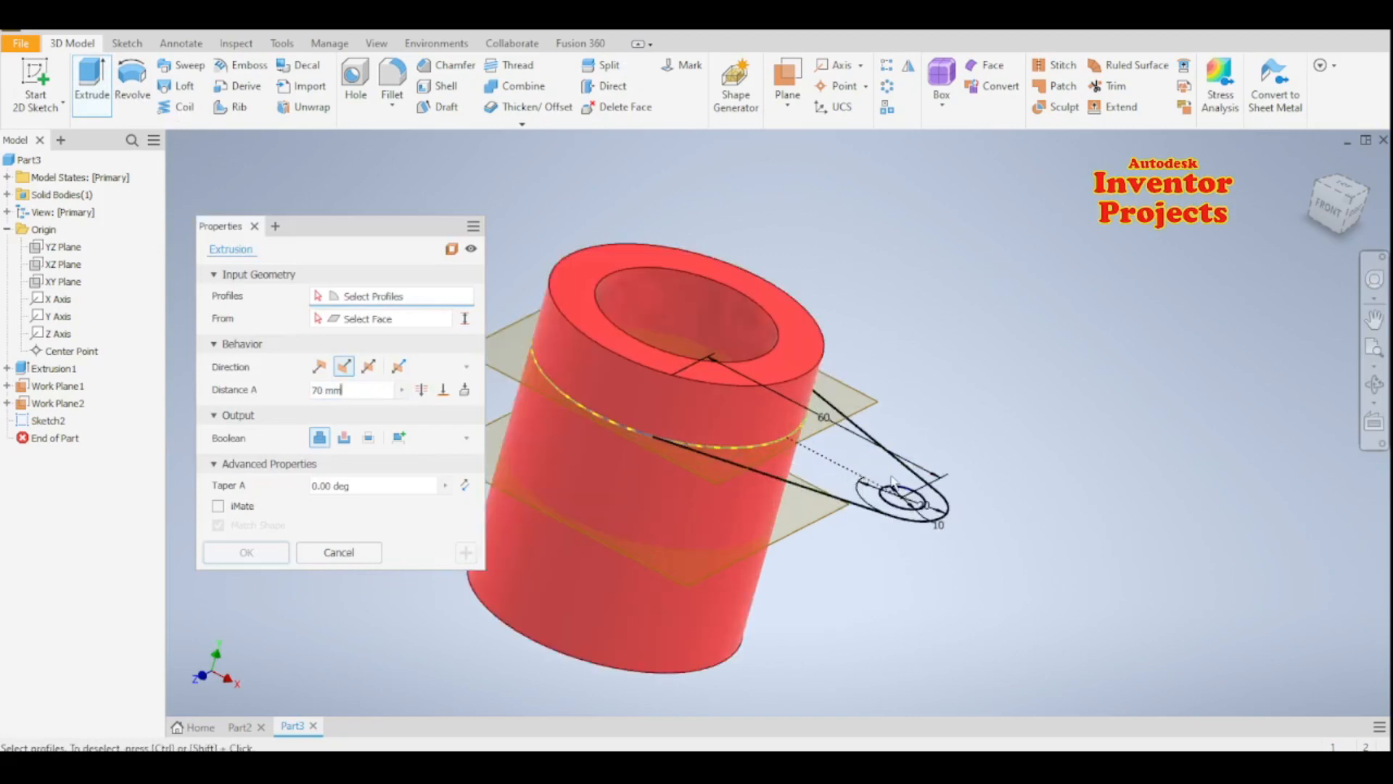
pyautogui.scroll(-2, 893, 483)
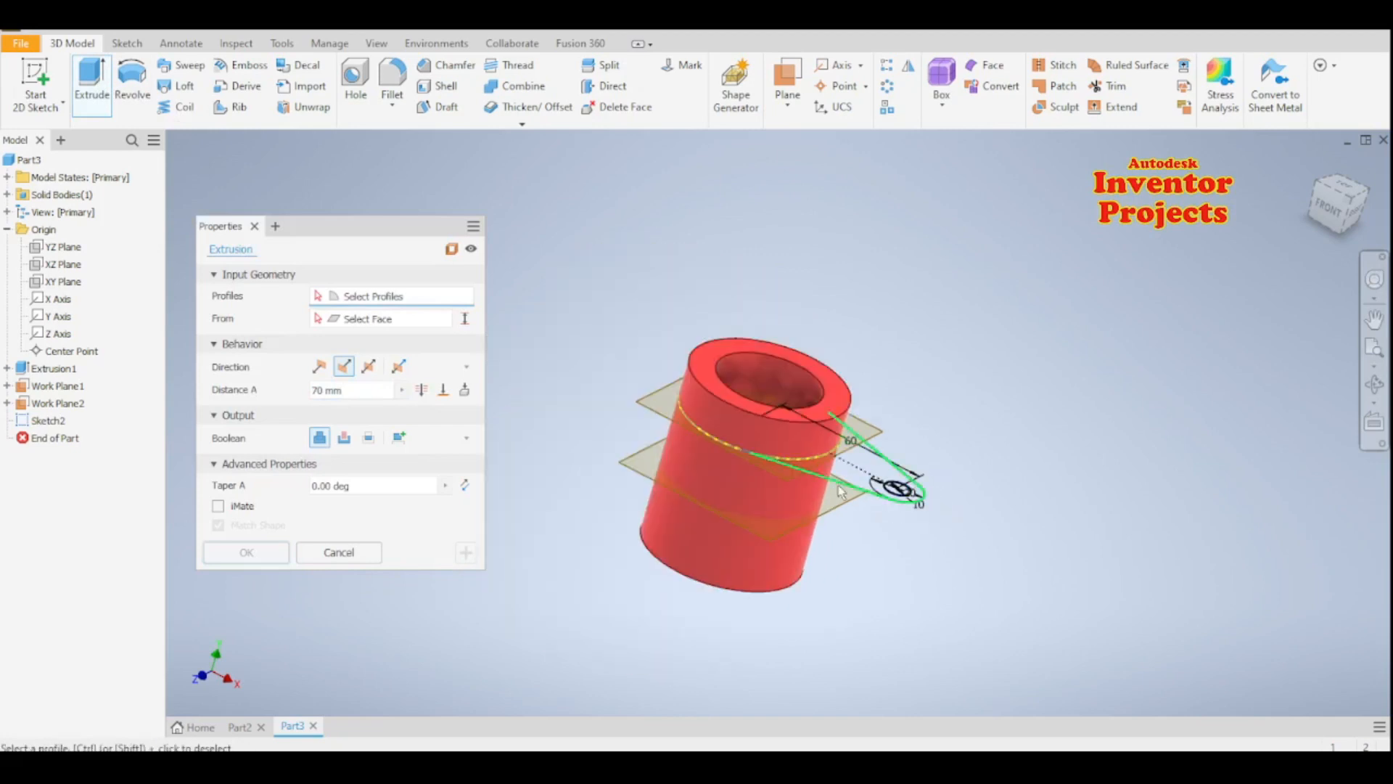
pyautogui.keyDown('shift'); pyautogui.moveTo(895, 560); pyautogui.dragTo(734, 645, button='middle'); pyautogui.keyUp('shift')
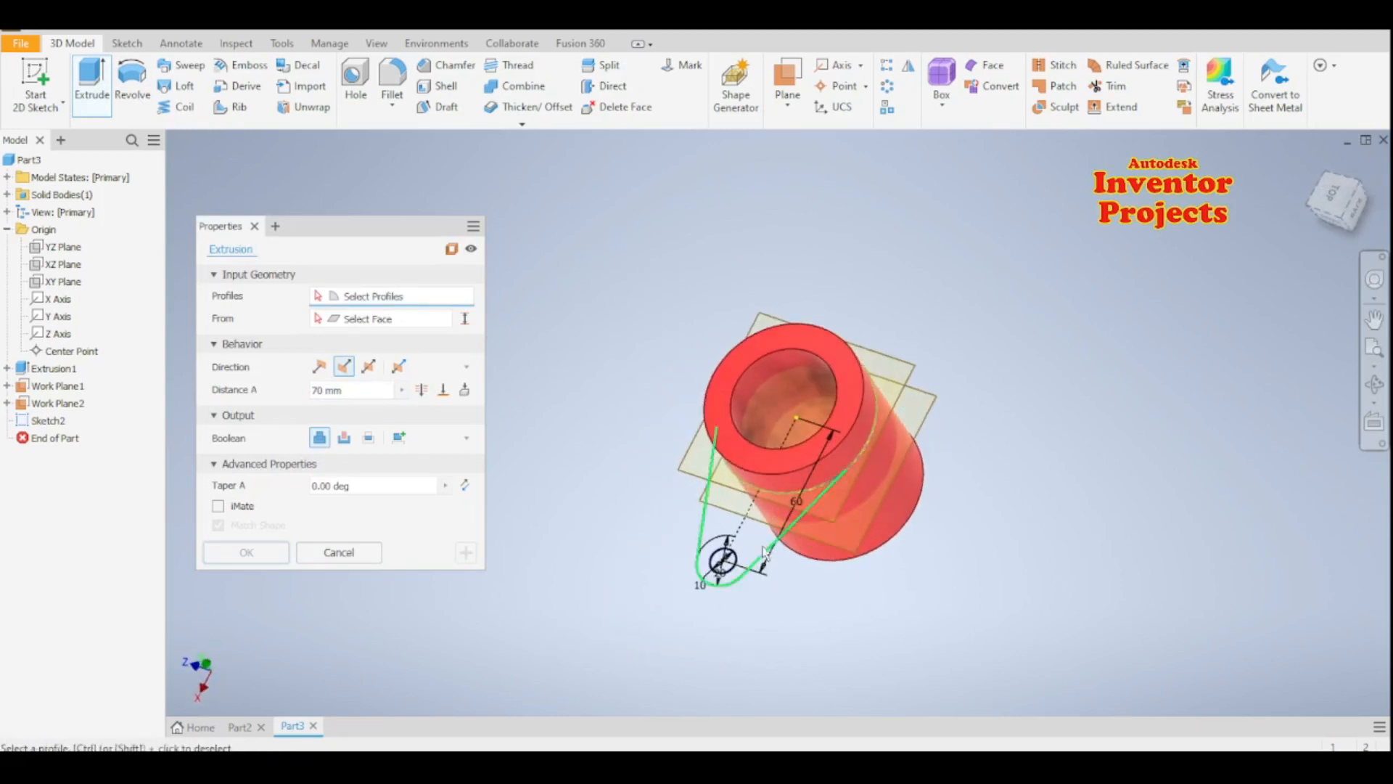
pyautogui.scroll(3, 767, 554)
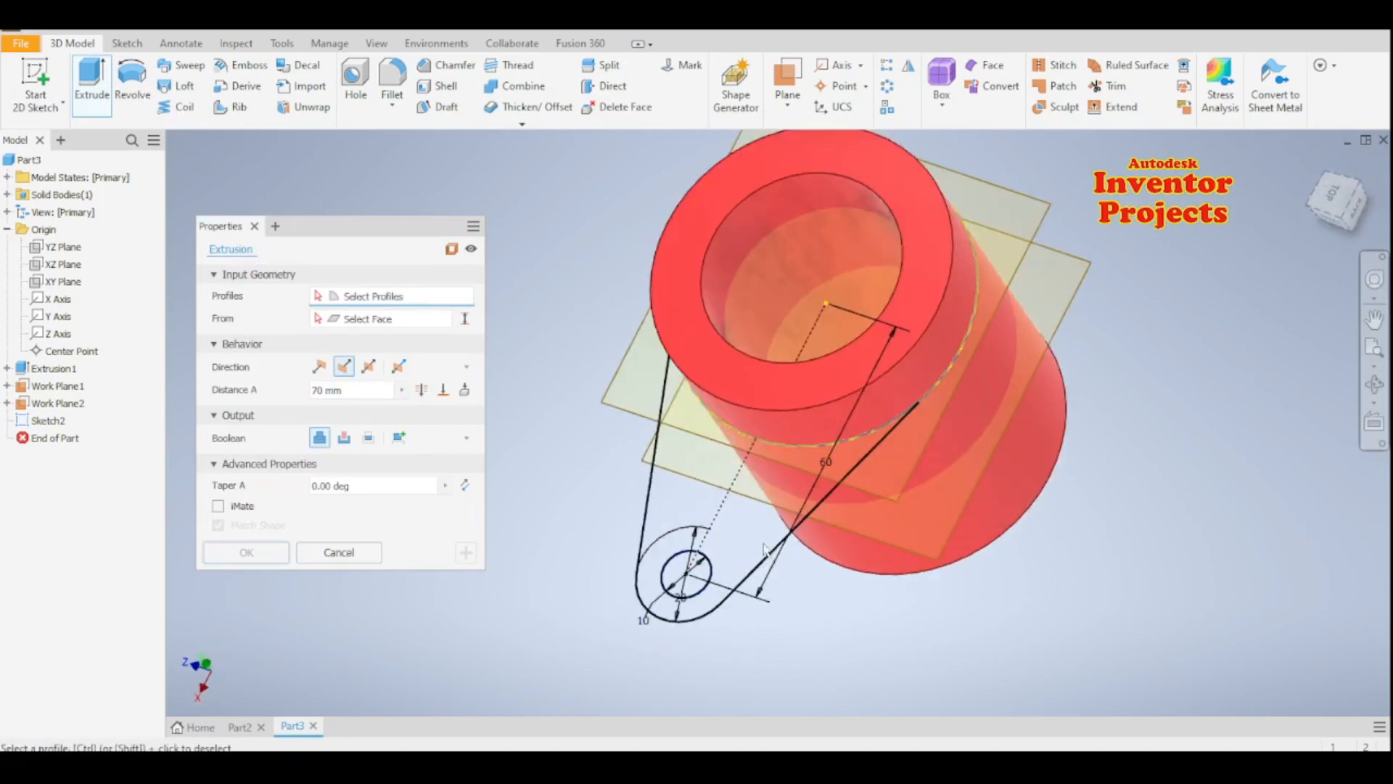
pyautogui.scroll(8, 921, 430)
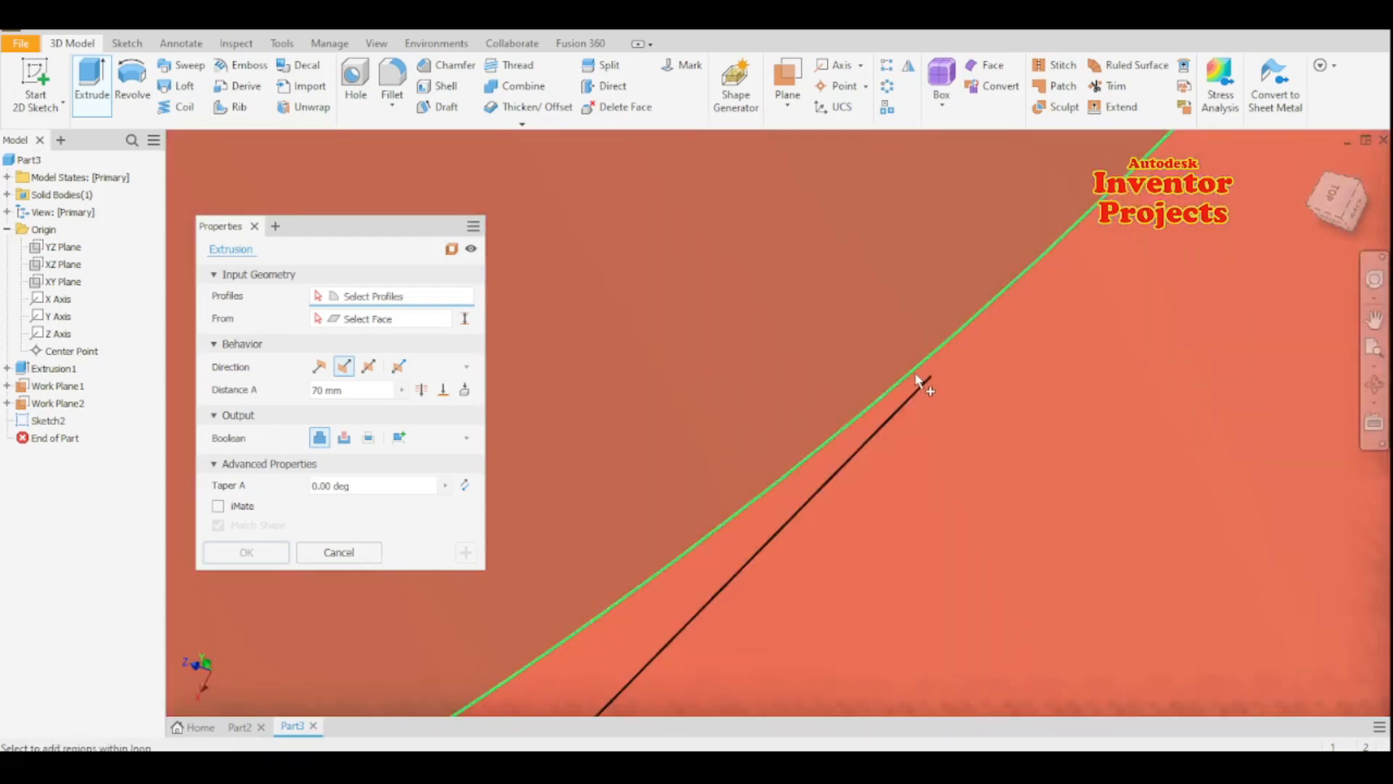
pyautogui.click(339, 553)
# Step: Reopen the arm sketch and extend the right slanted line to the tube's projected outer circle
pyautogui.scroll(-6, 675, 465)
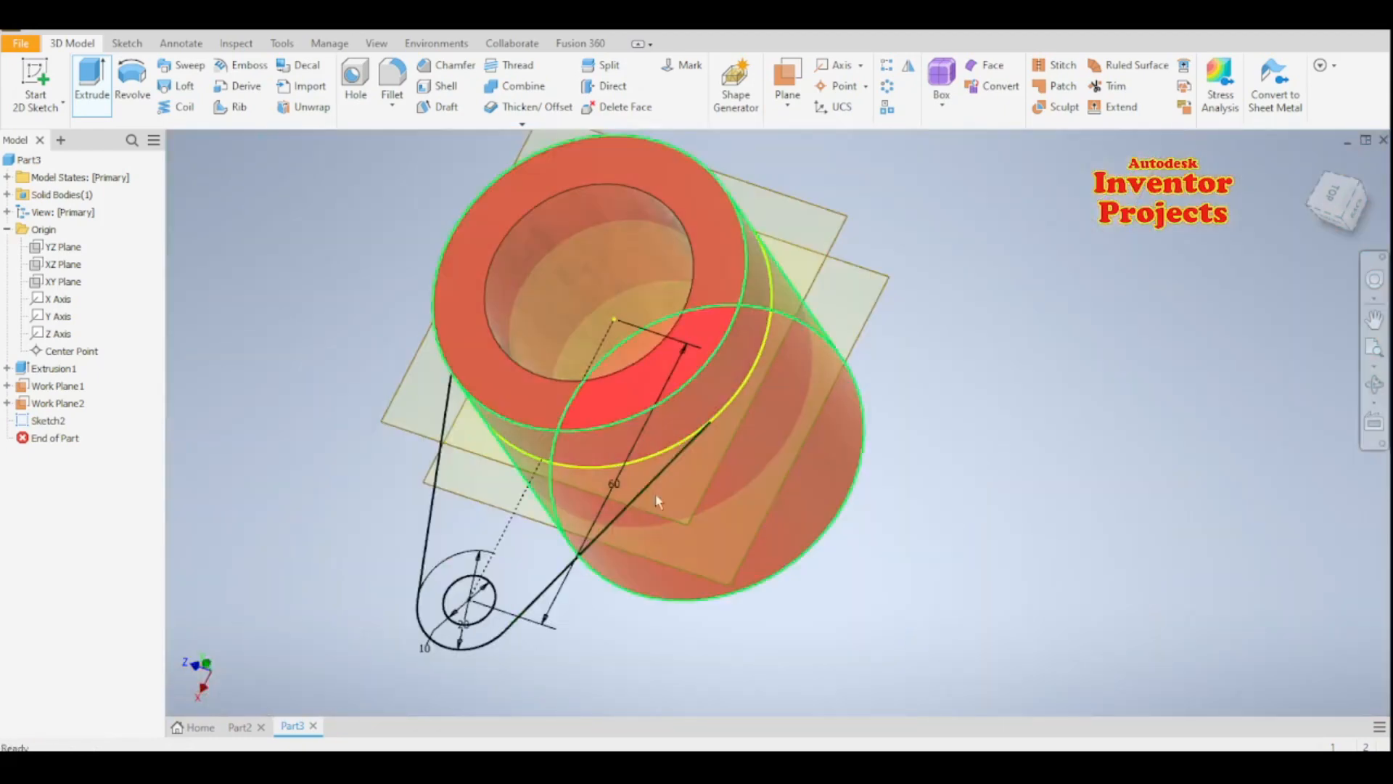
pyautogui.click(558, 571)
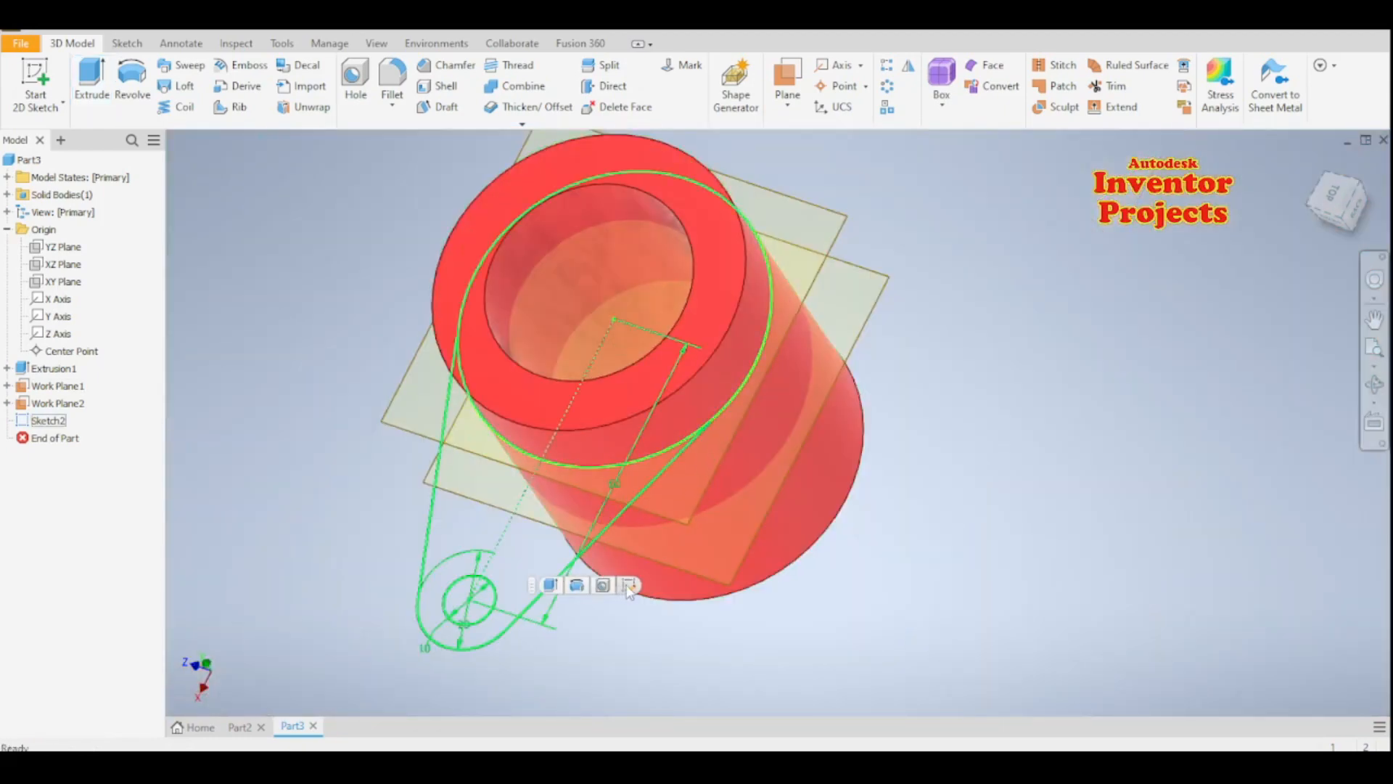
pyautogui.click(628, 585)
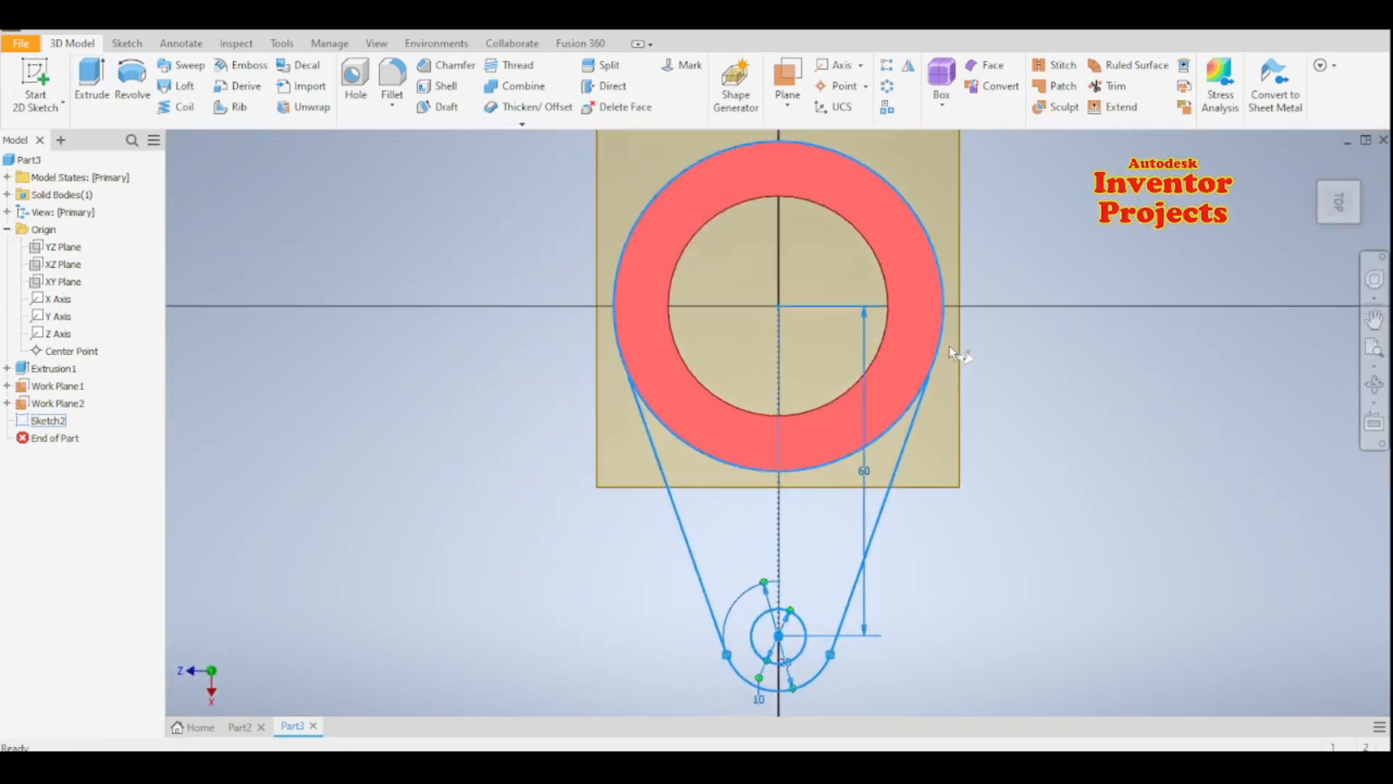
pyautogui.scroll(6, 943, 352)
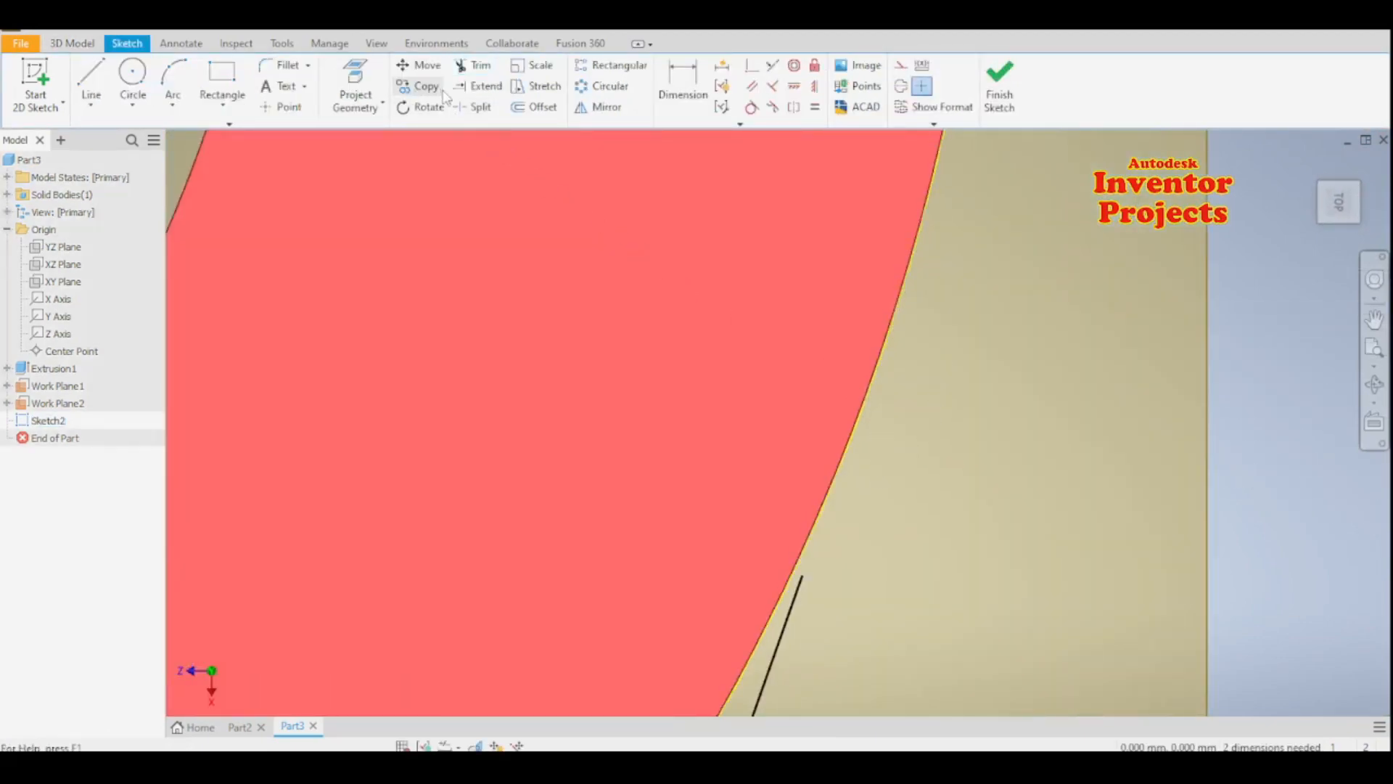
pyautogui.click(477, 85)
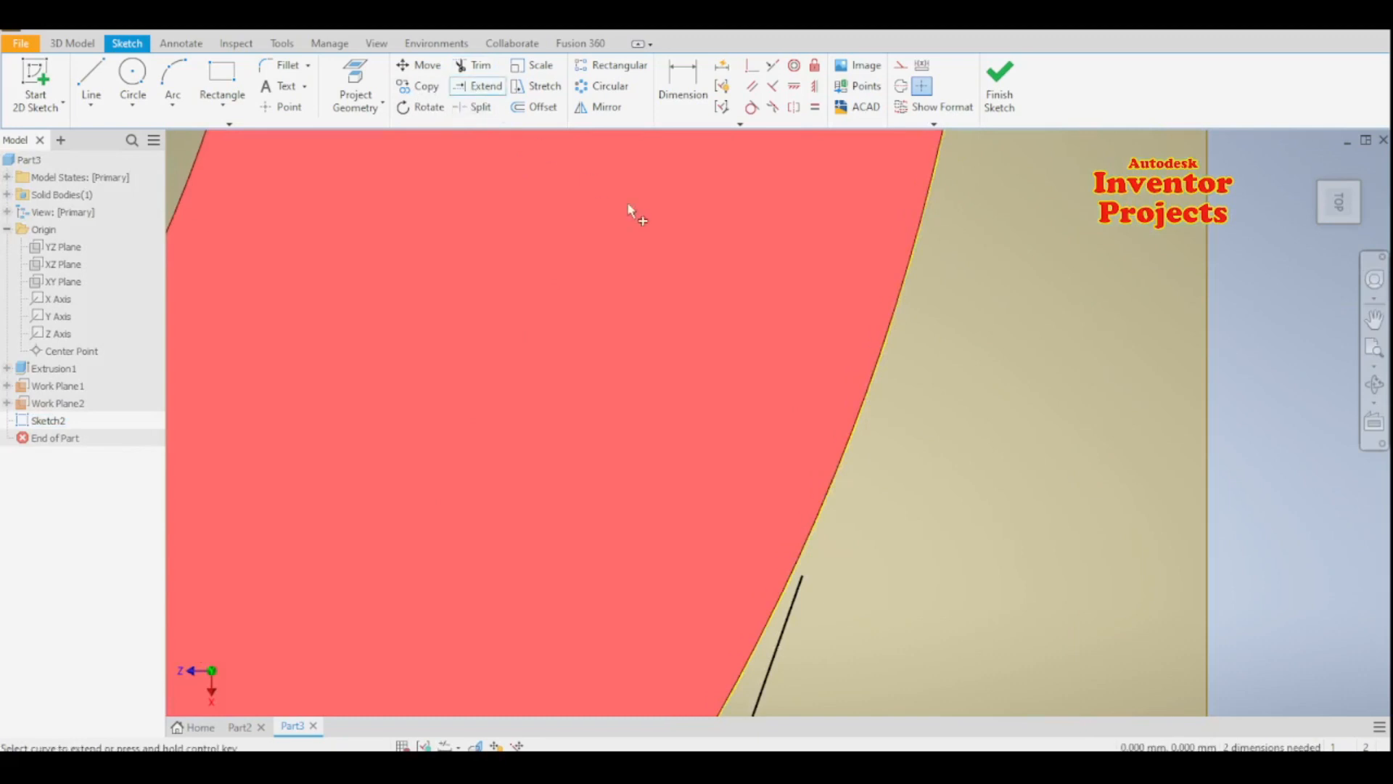
pyautogui.click(793, 607)
# Step: Extend the left slanted line to the tube's projected outer circle and finish the sketch
pyautogui.scroll(-5, 955, 457)
pyautogui.scroll(-3, 952, 441)
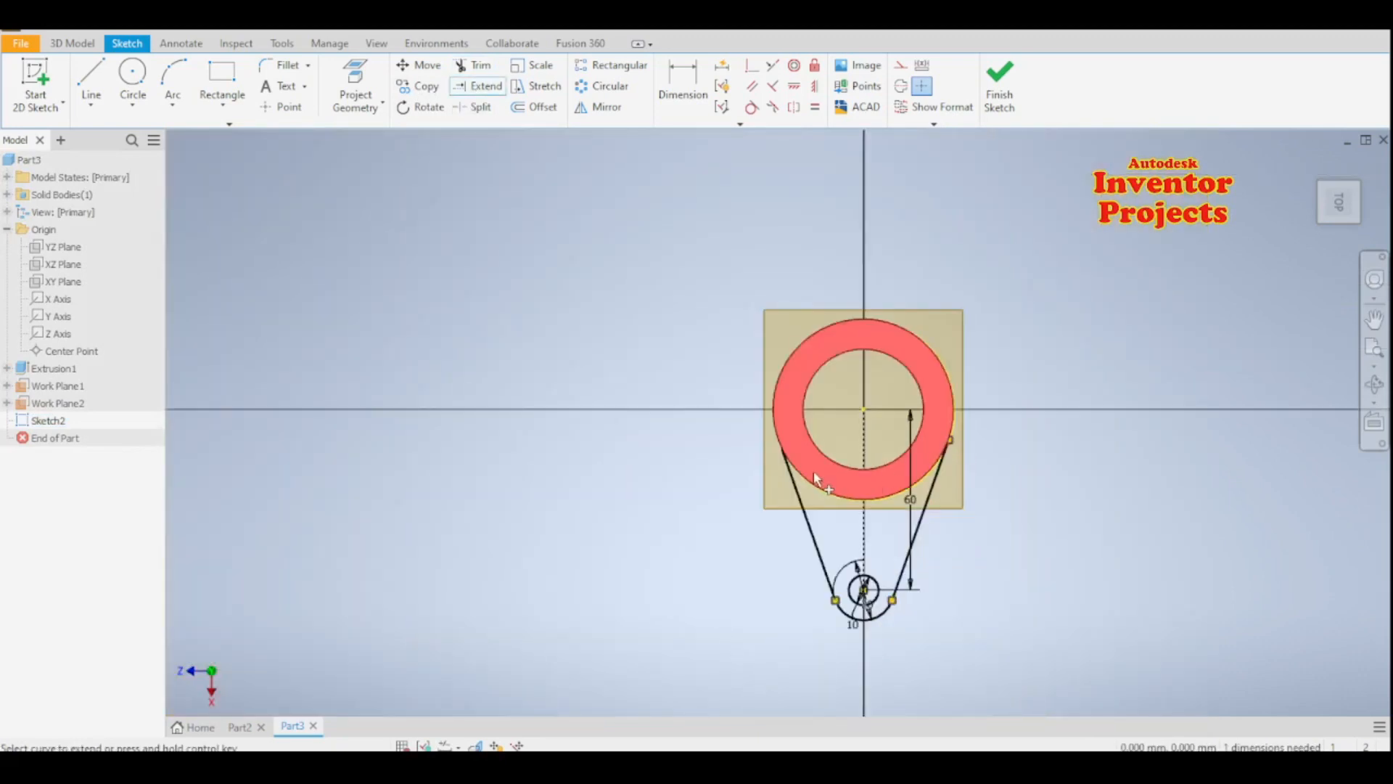
pyautogui.scroll(7, 792, 475)
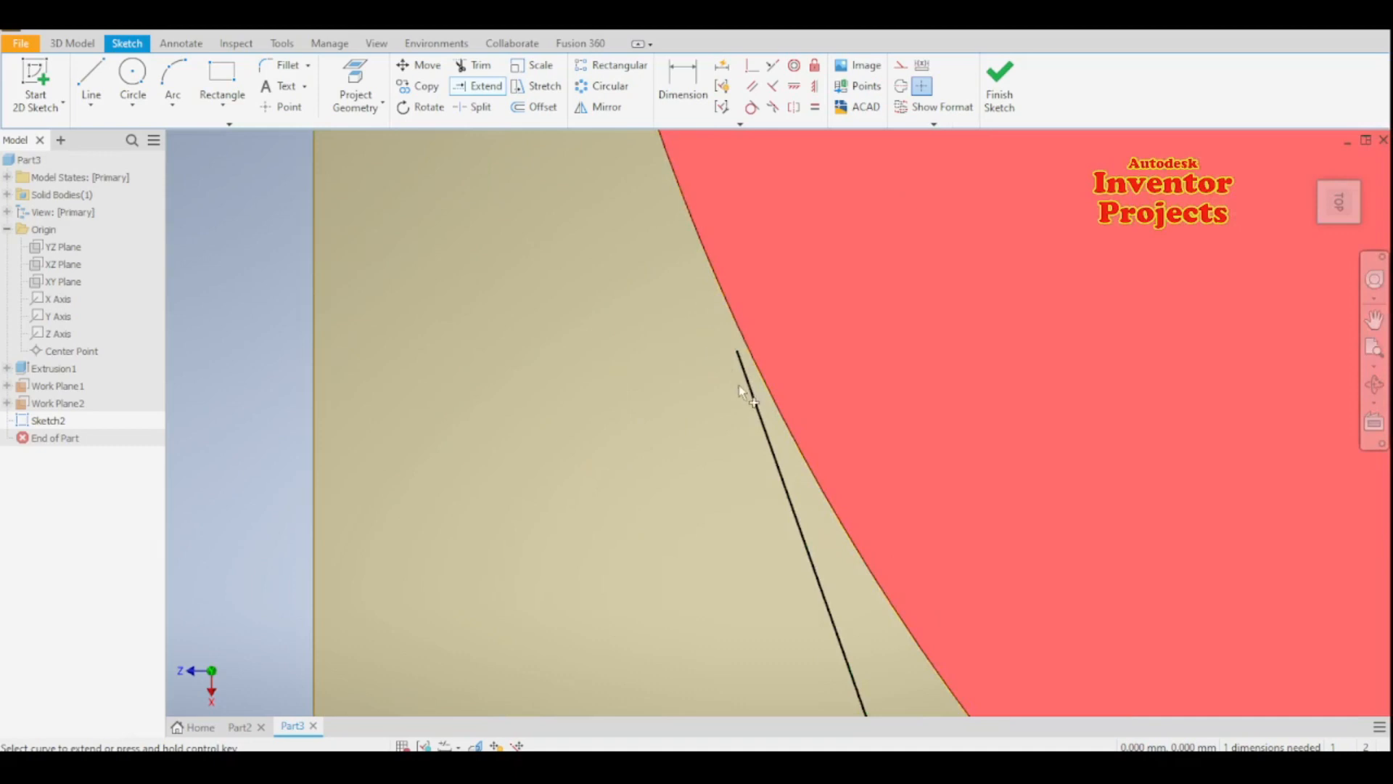
pyautogui.click(751, 402)
pyautogui.scroll(-5, 718, 399)
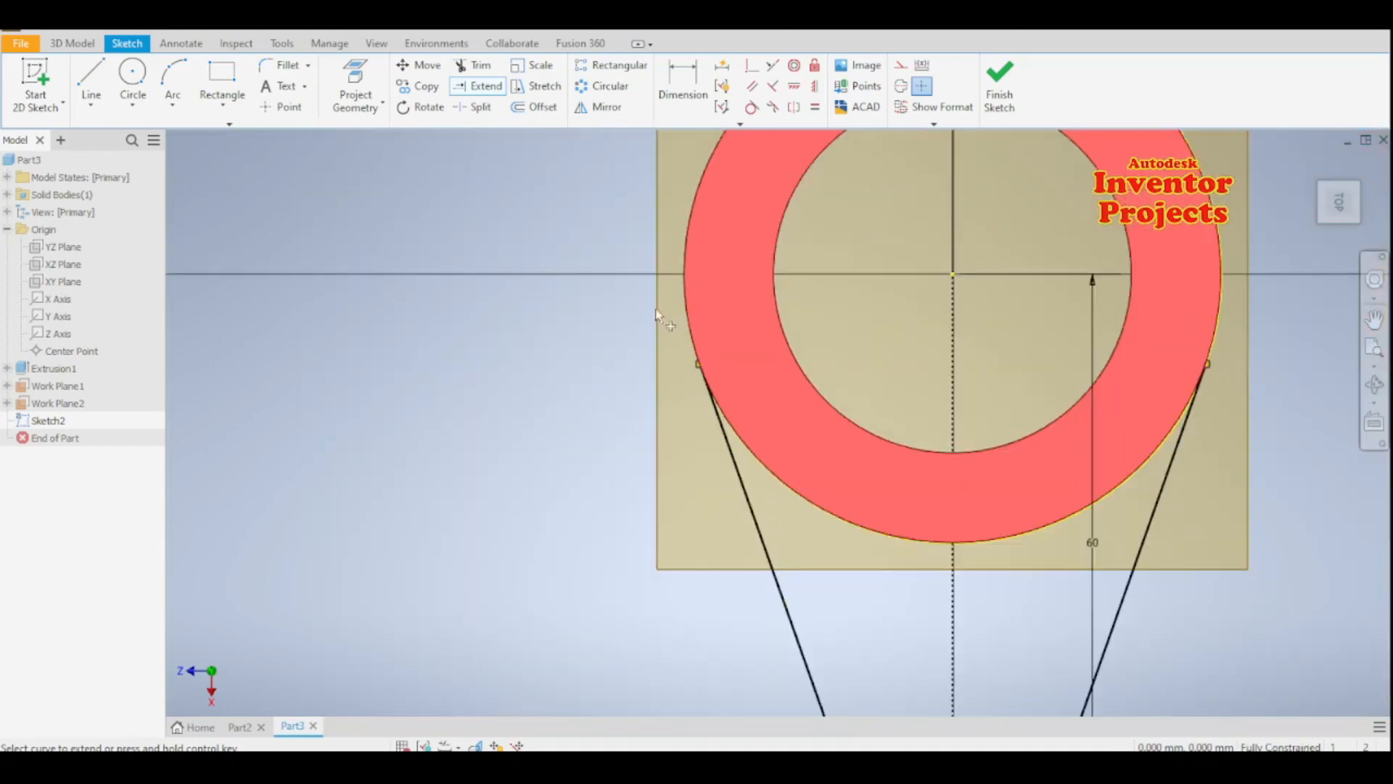
pyautogui.scroll(-5, 657, 314)
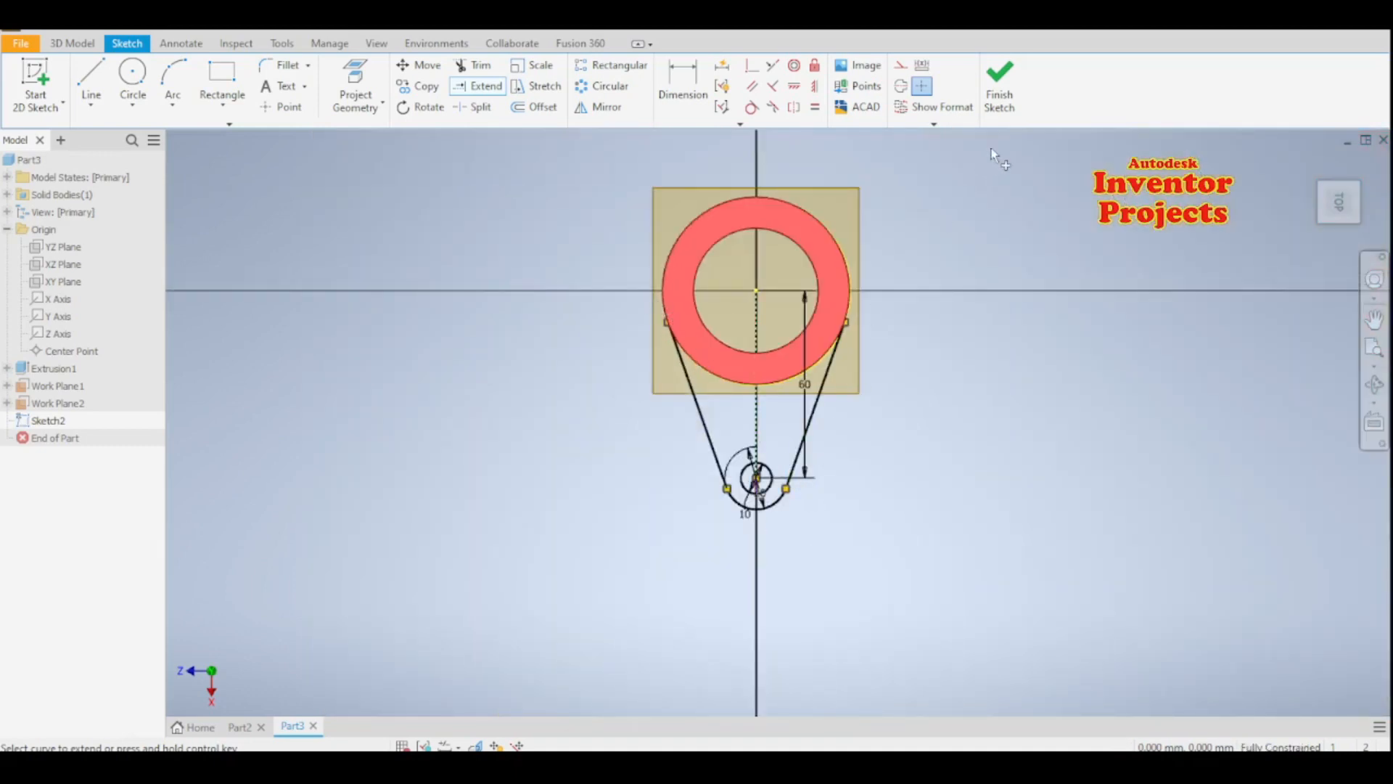
pyautogui.click(1000, 81)
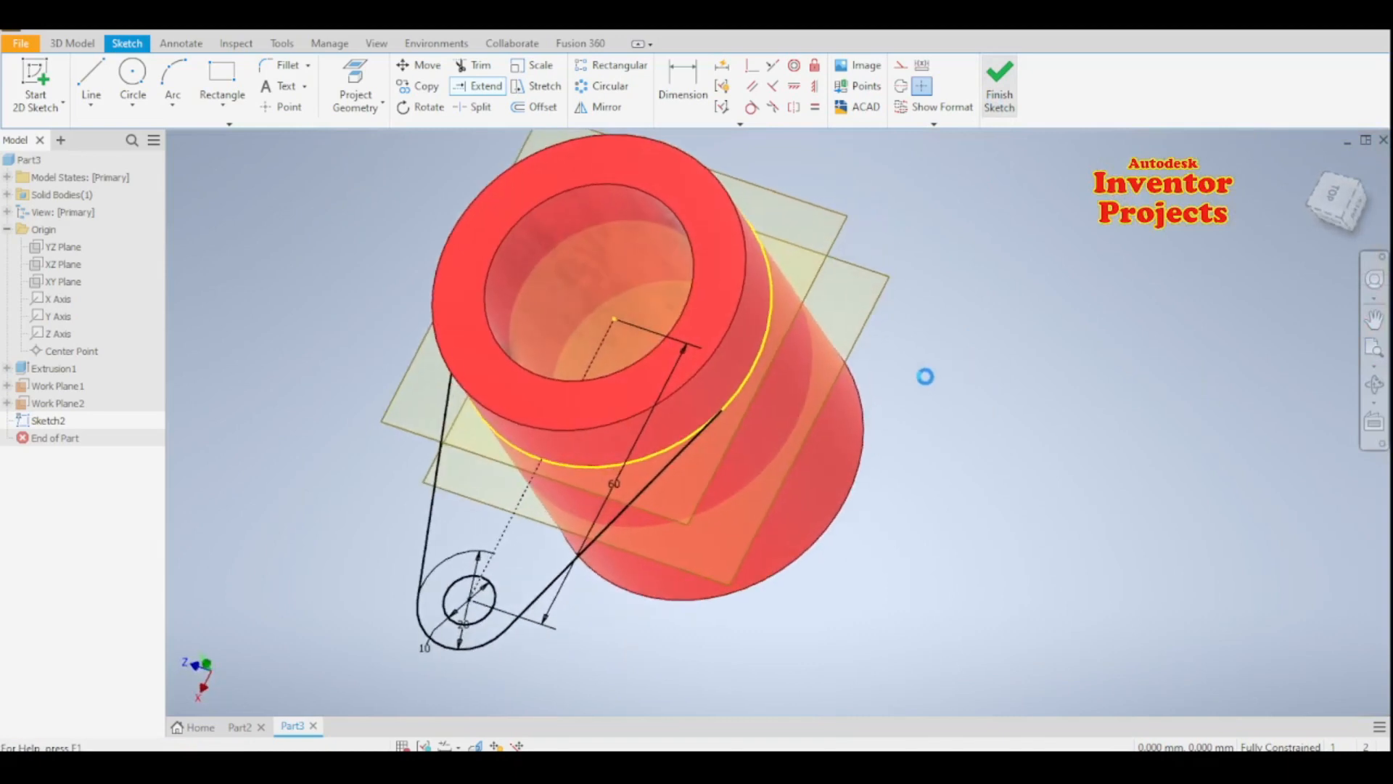
# Step: Extrude the tapered arm profile around its hole 10 mm downward from the upper work plane, joined to the tube
pyautogui.scroll(-3, 930, 371)
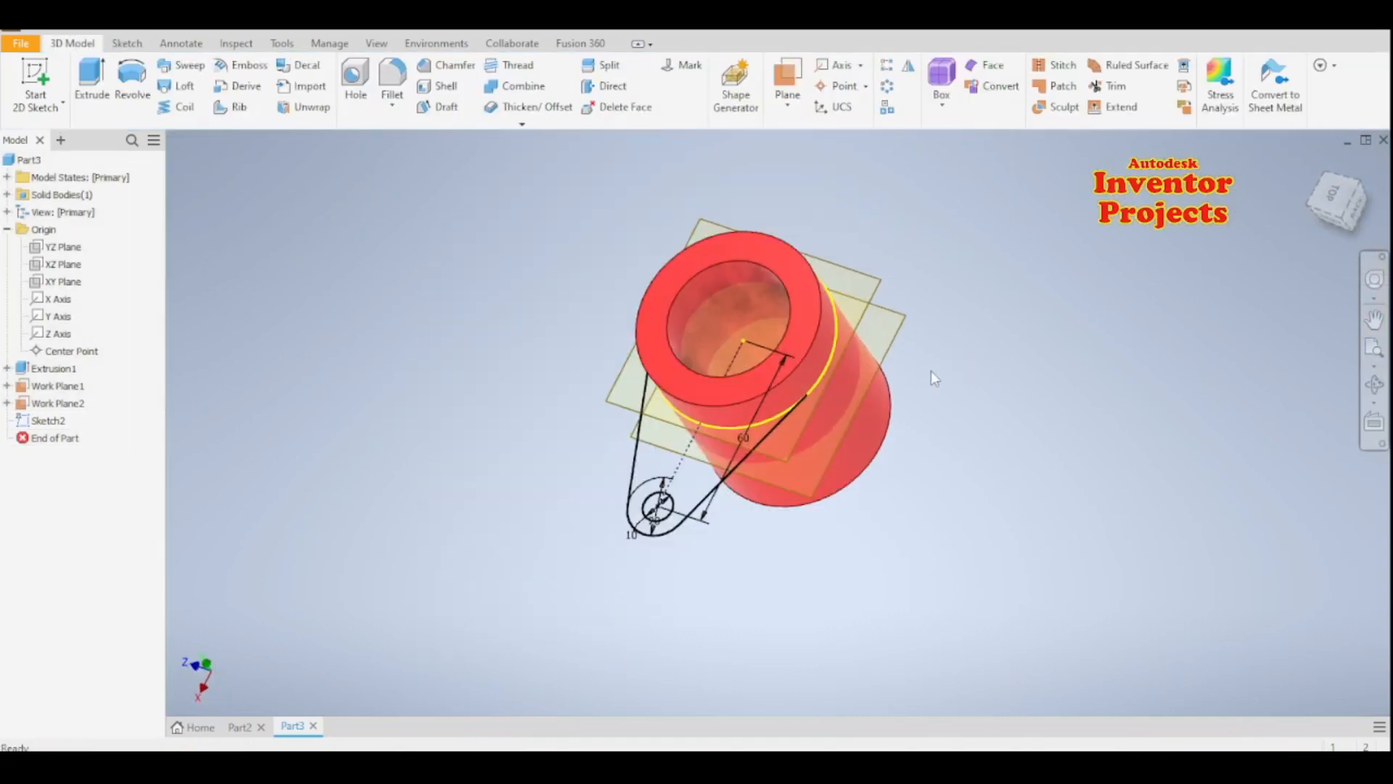
pyautogui.click(92, 80)
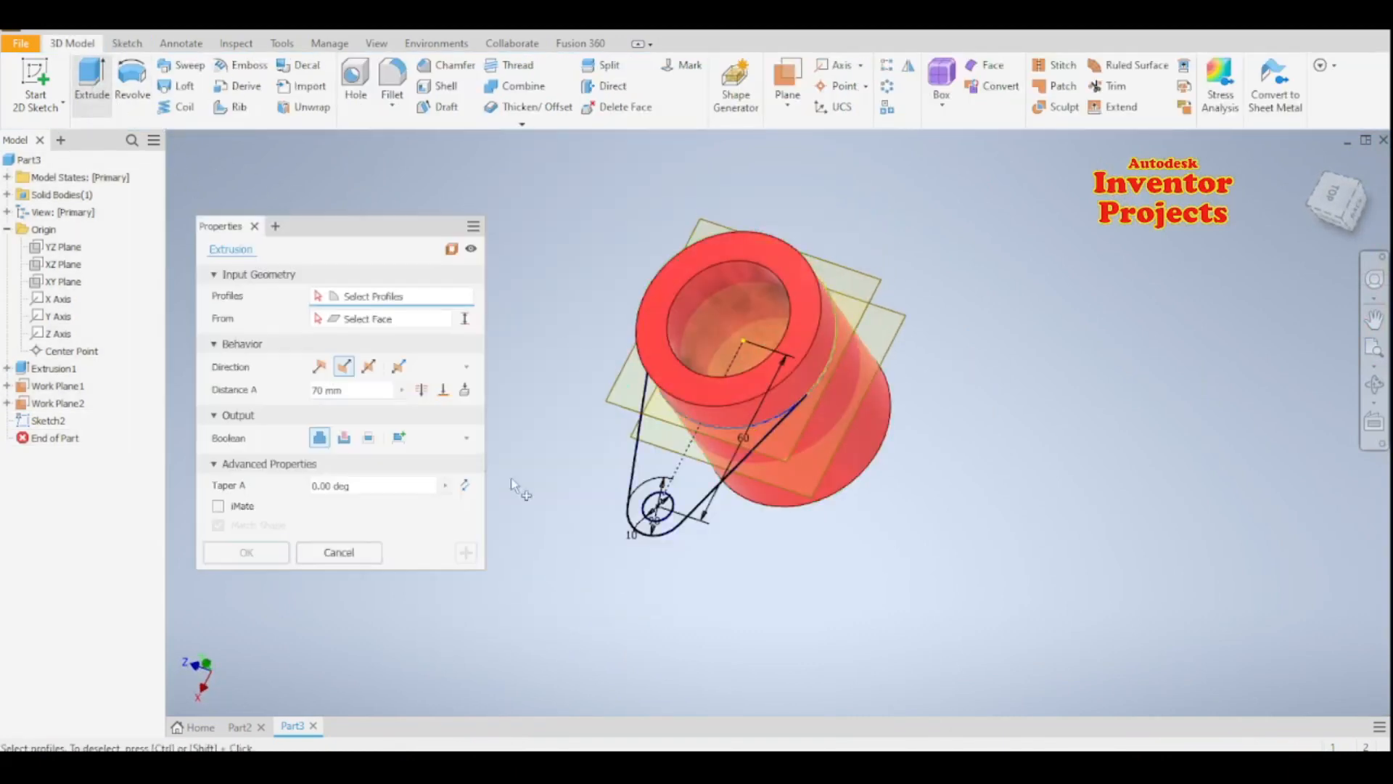
pyautogui.click(694, 488)
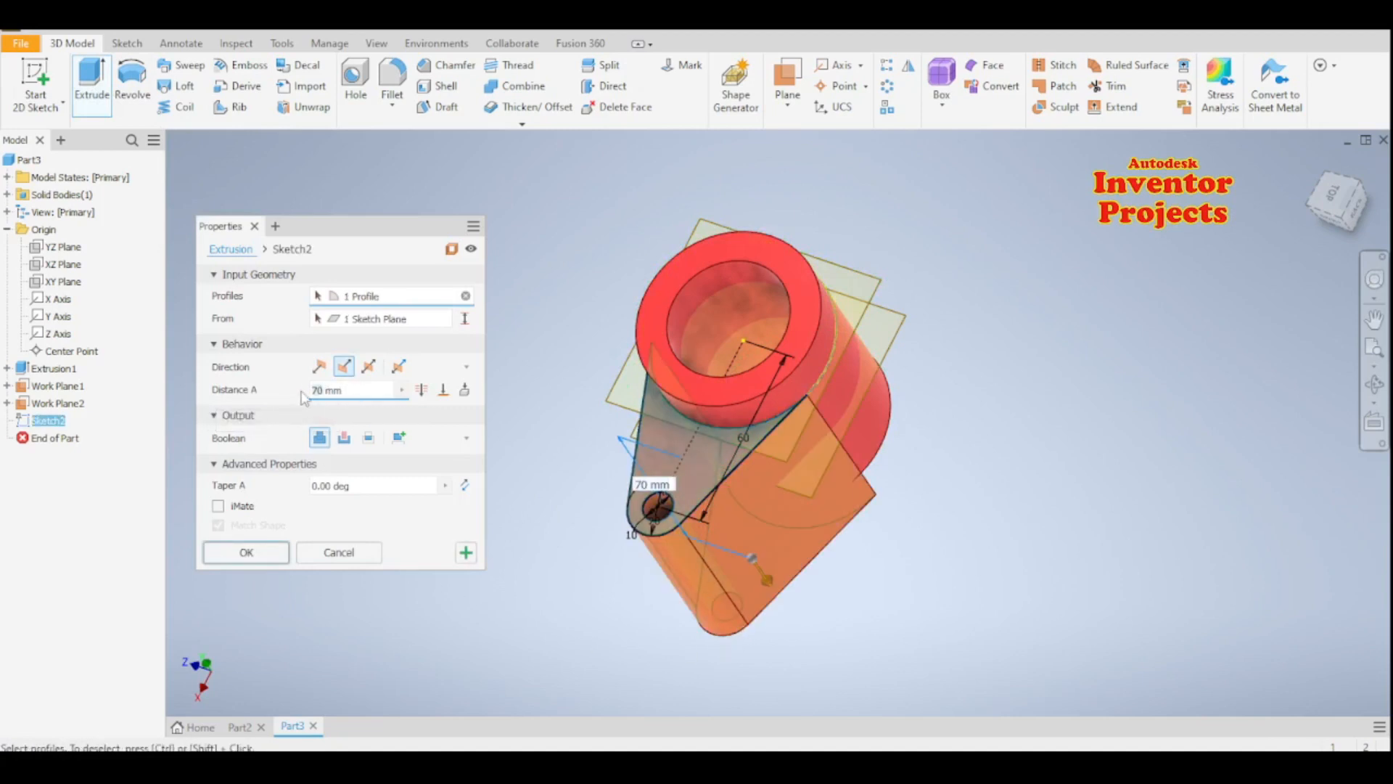
pyautogui.write('15')
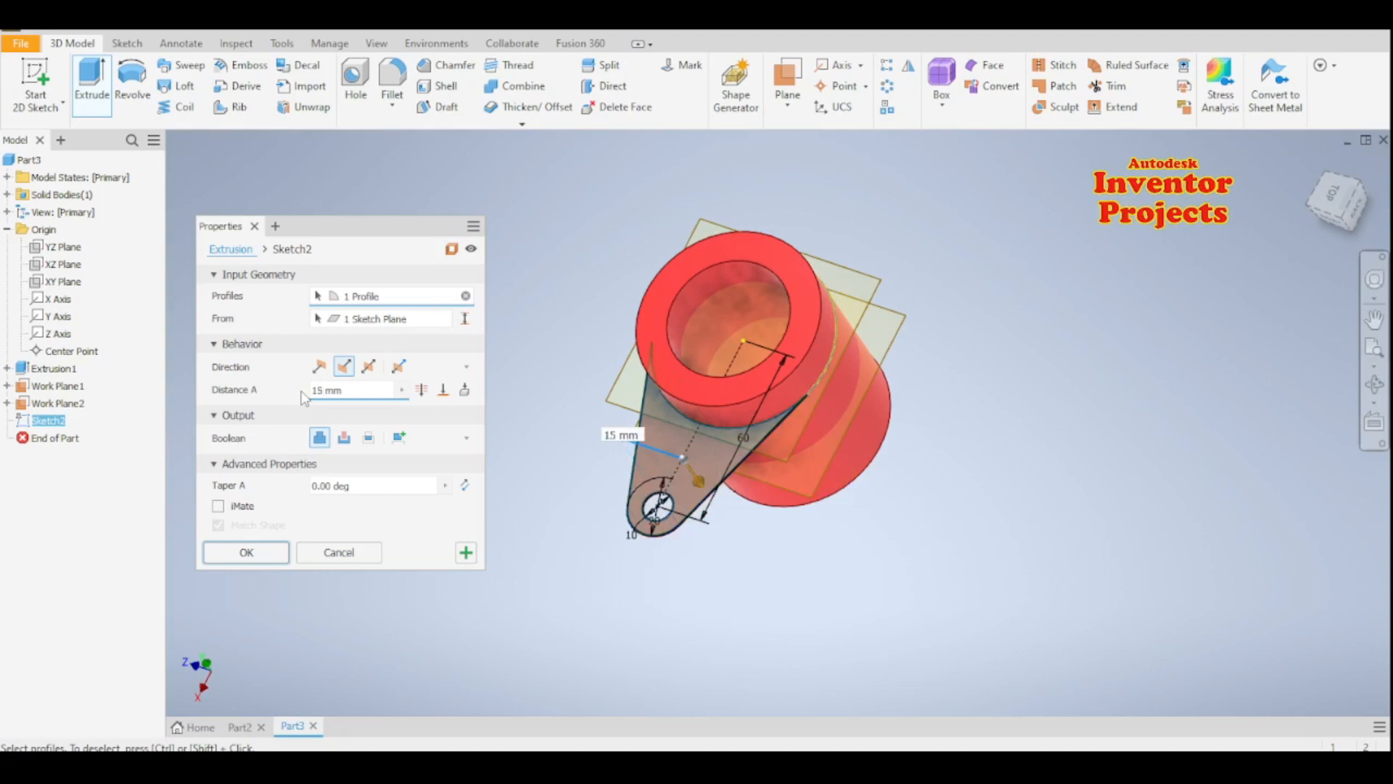
pyautogui.keyDown('shift'); pyautogui.moveTo(707, 628); pyautogui.dragTo(668, 569, button='middle'); pyautogui.keyUp('shift')
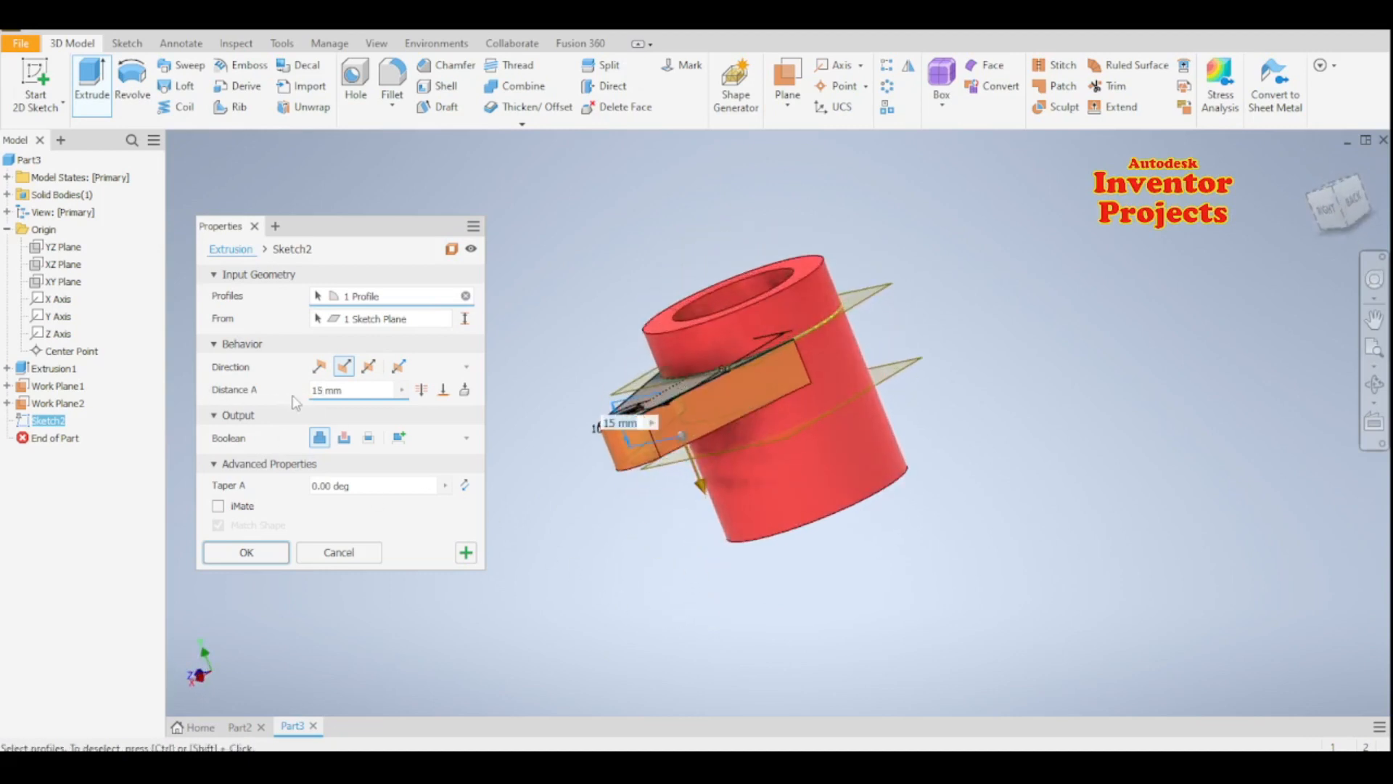
pyautogui.click(324, 390)
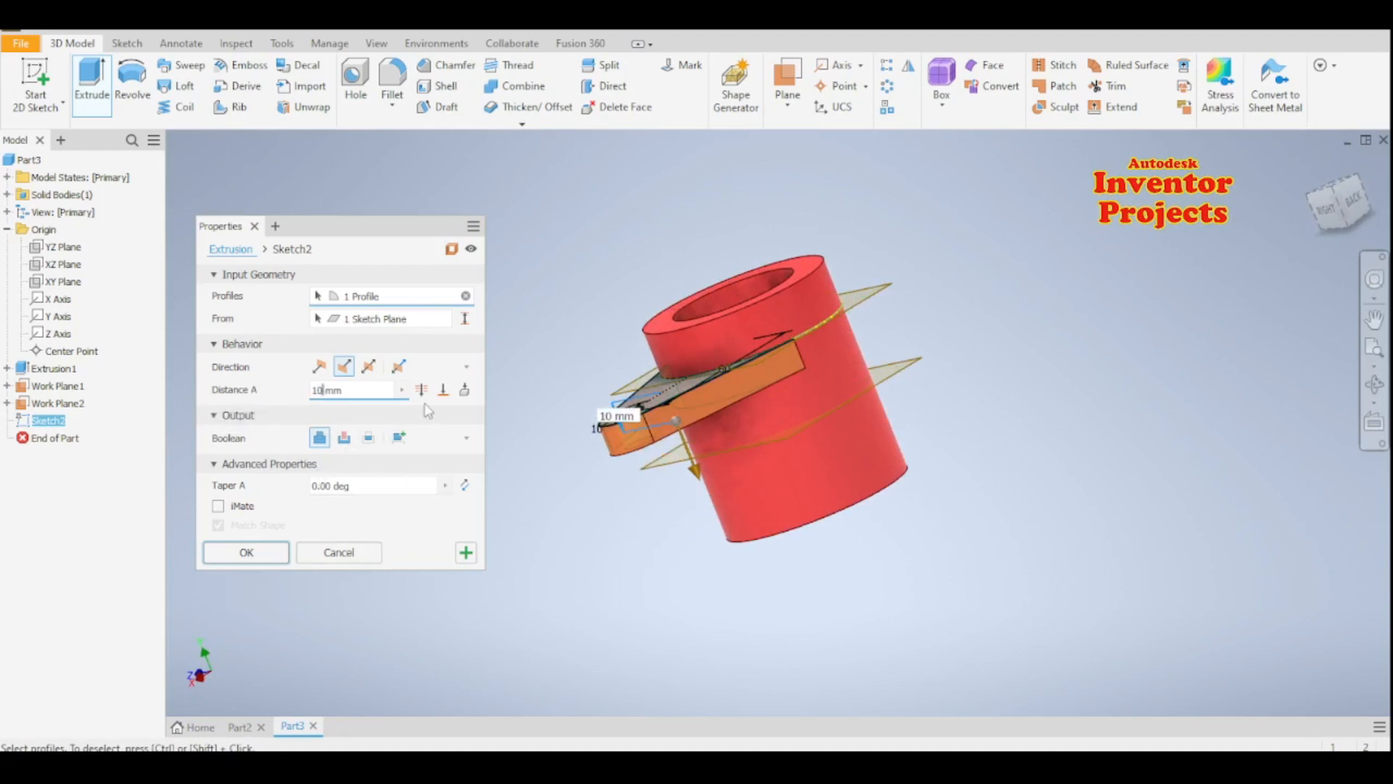
pyautogui.click(262, 556)
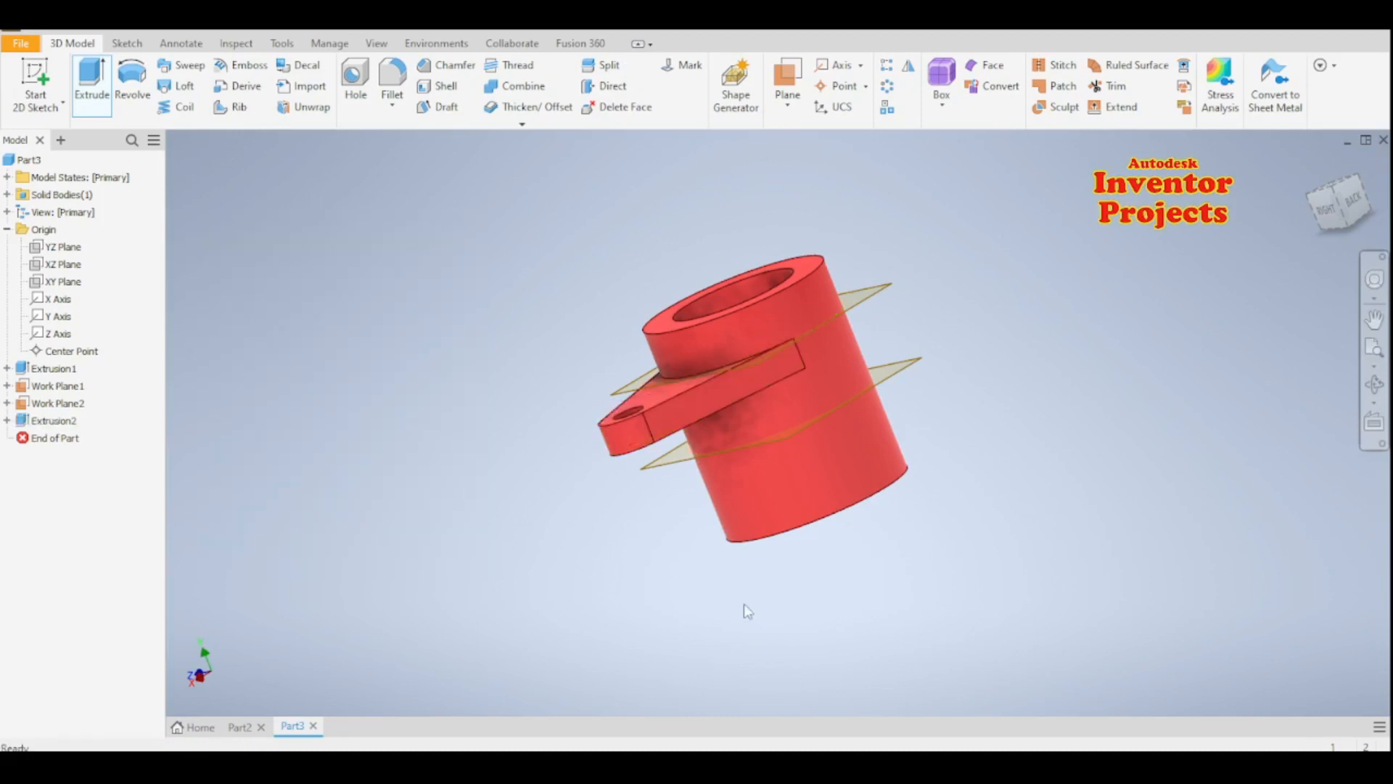
# Step: Undo the arm extrusion
pyautogui.moveTo(673, 628)
pyautogui.keyDown('shift'); pyautogui.mouseDown(button='middle')
pyautogui.moveTo(759, 622)
pyautogui.moveTo(585, 600)
pyautogui.moveTo(662, 628)
pyautogui.moveTo(757, 514)
pyautogui.mouseUp(button='middle'); pyautogui.keyUp('shift')
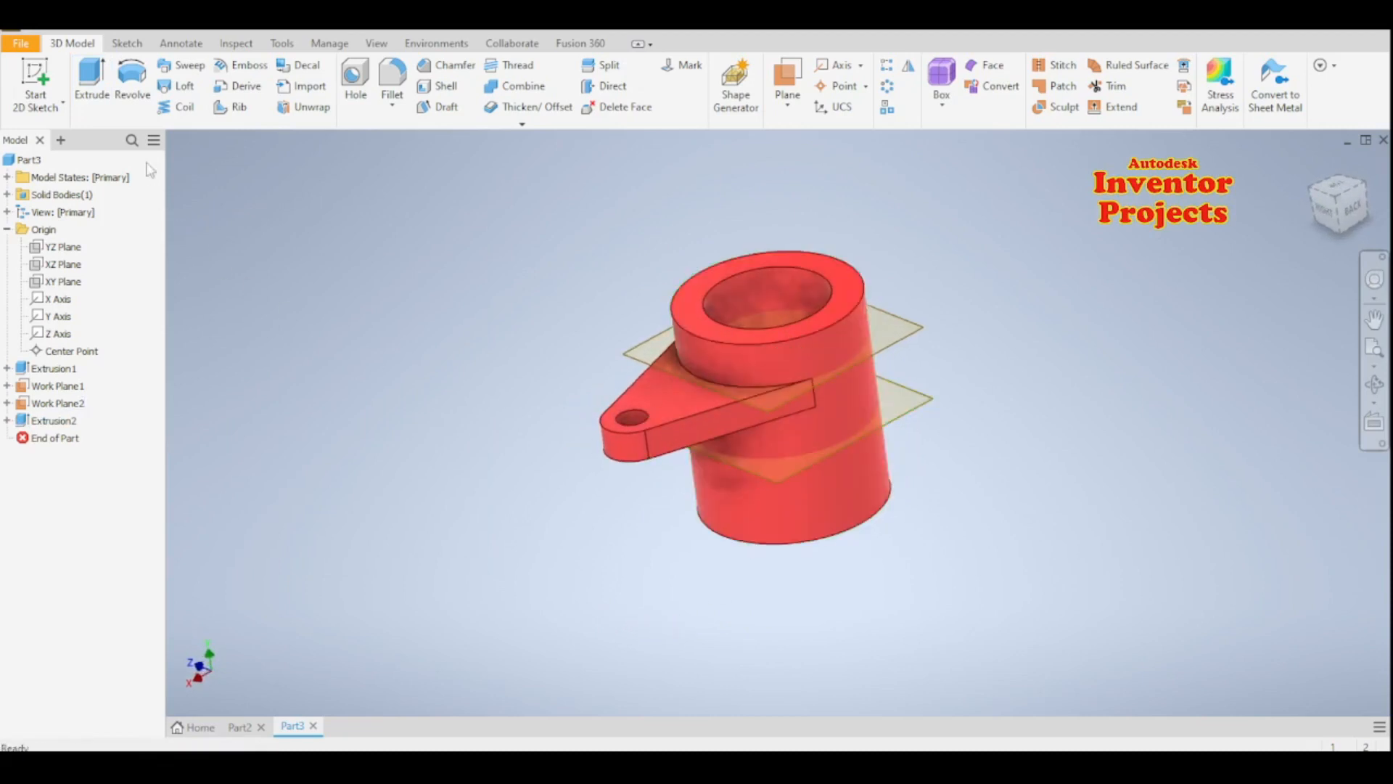
pyautogui.hotkey('ctrl', 'z')
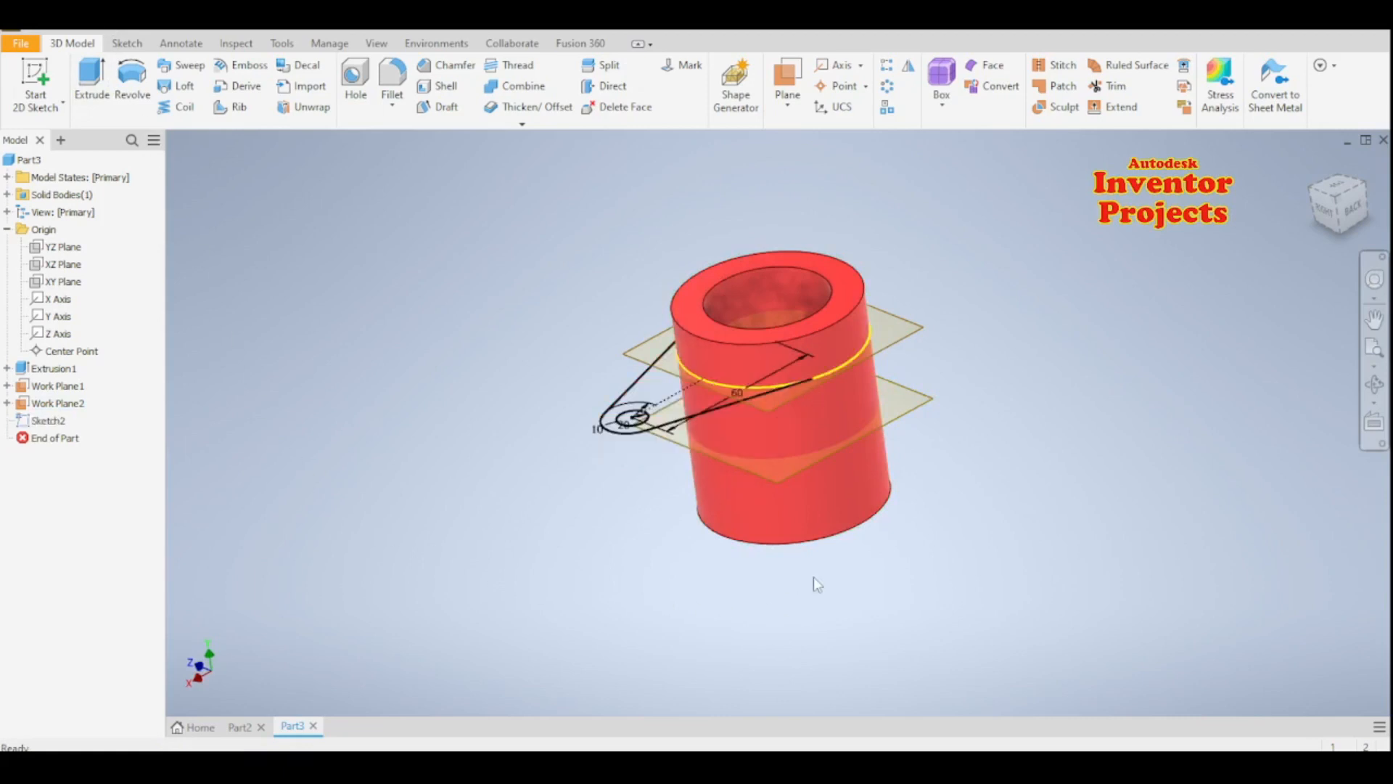
# Step: Create a sketch on the lower work plane containing the projected arm outline, hole and tube circle
pyautogui.click(737, 465)
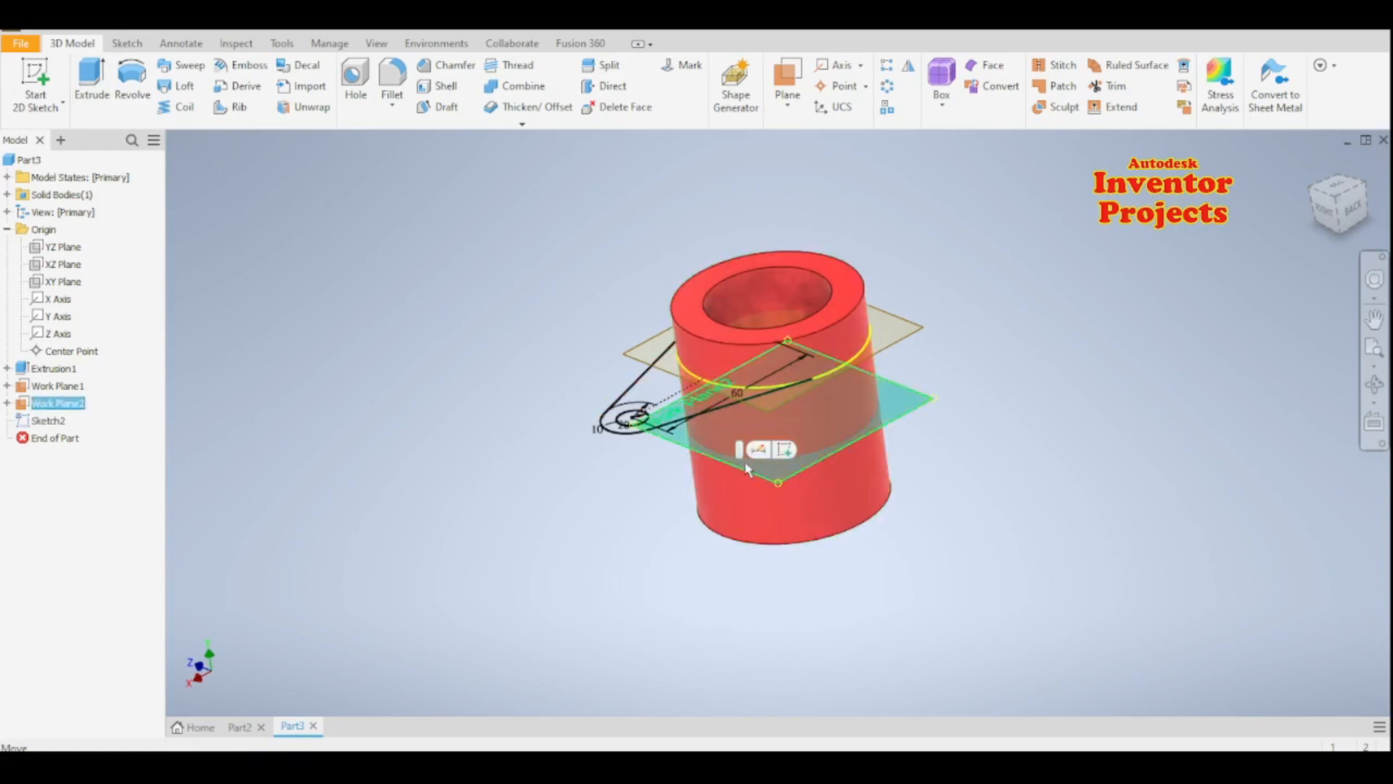
pyautogui.click(782, 451)
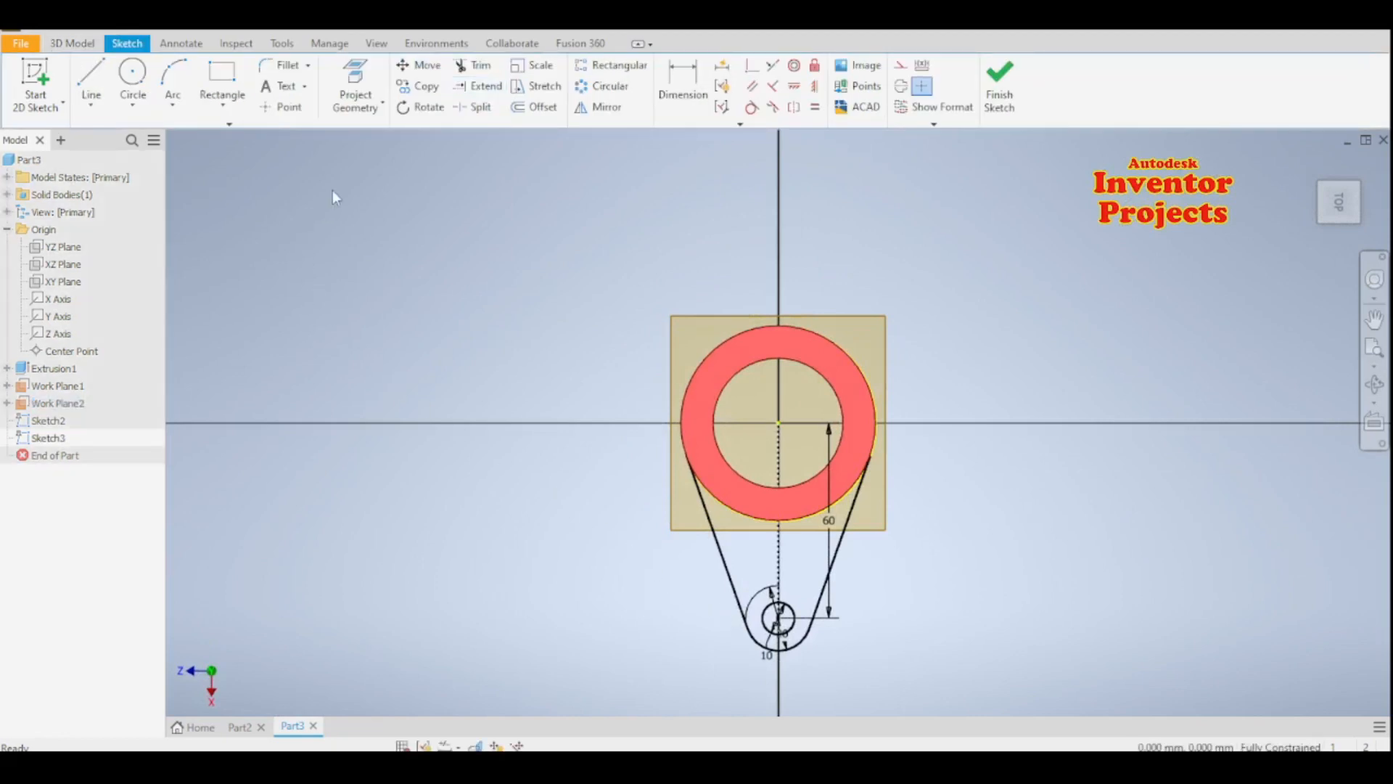
pyautogui.click(356, 81)
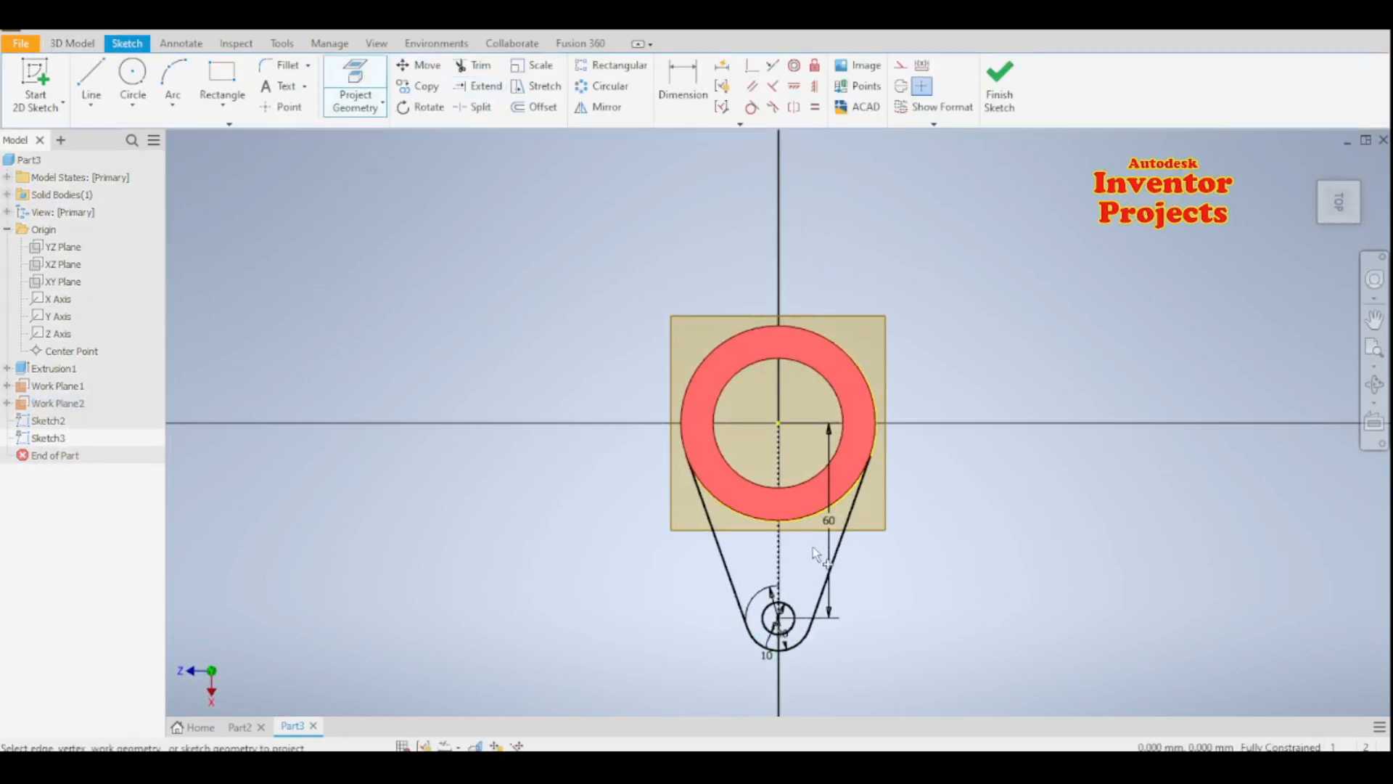
pyautogui.click(814, 516)
pyautogui.click(999, 84)
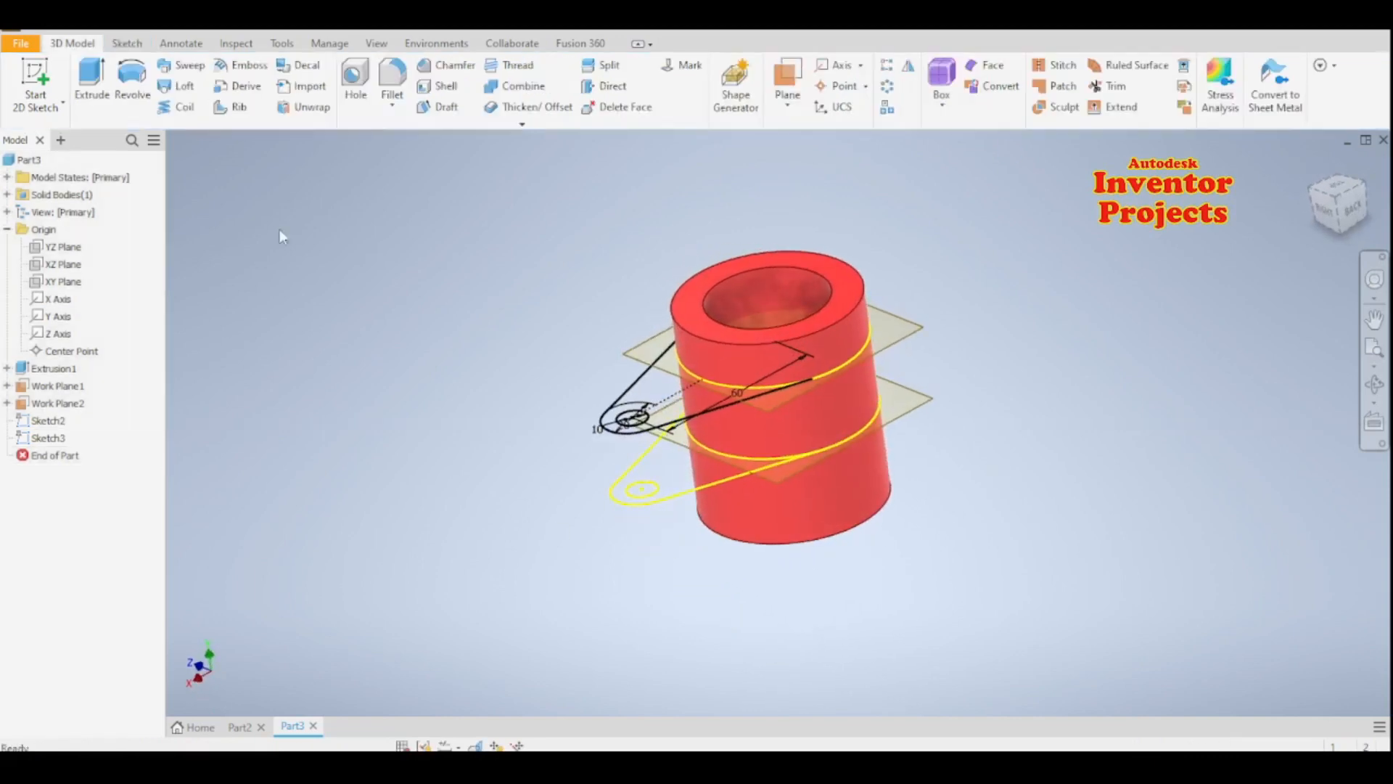
pyautogui.click(92, 79)
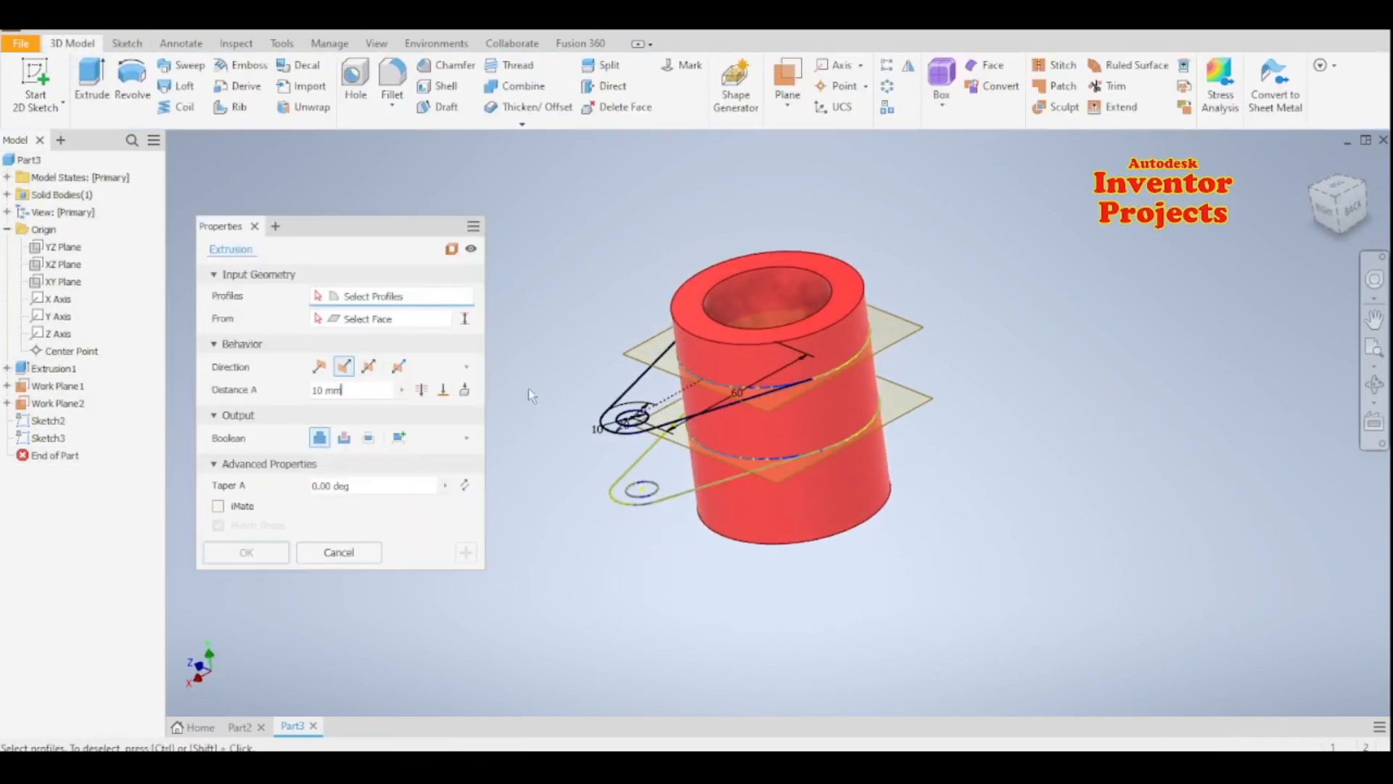
pyautogui.click(675, 398)
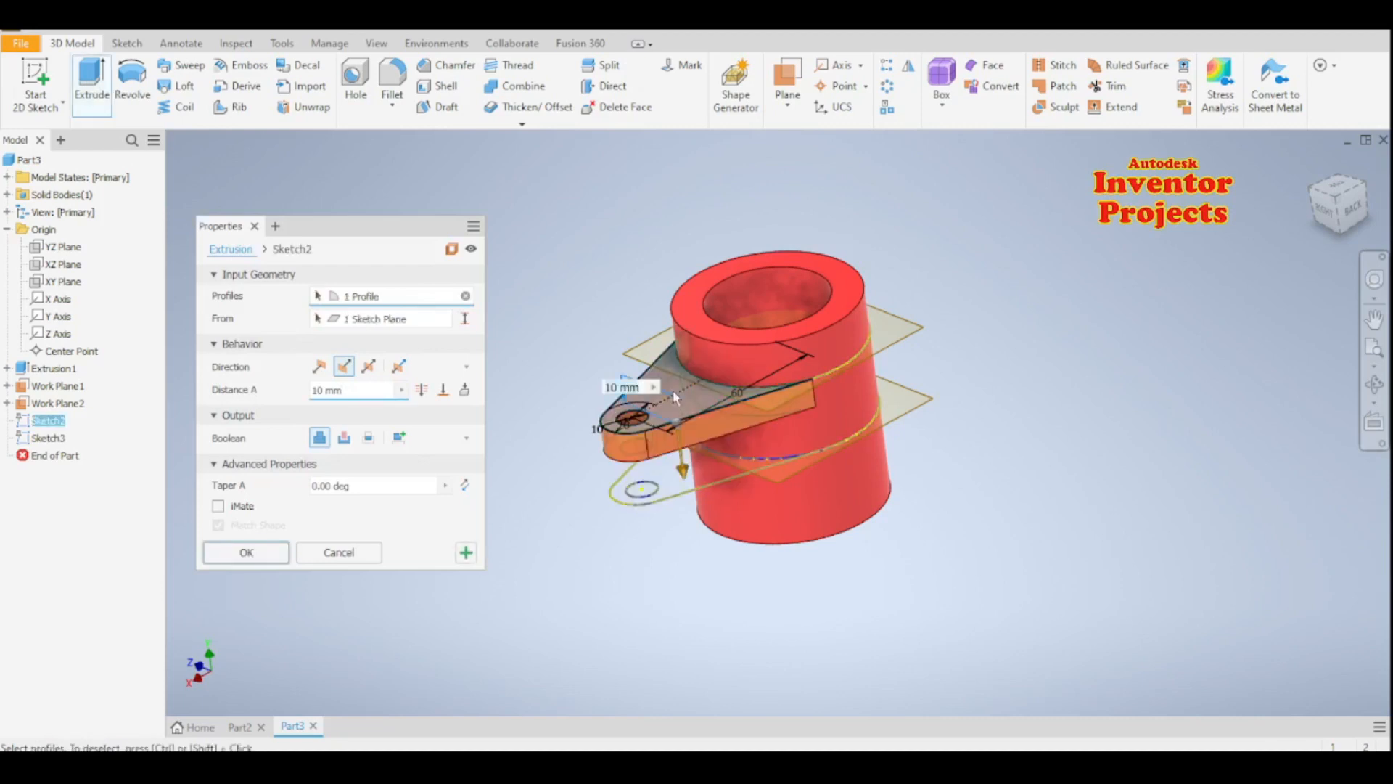
pyautogui.click(356, 554)
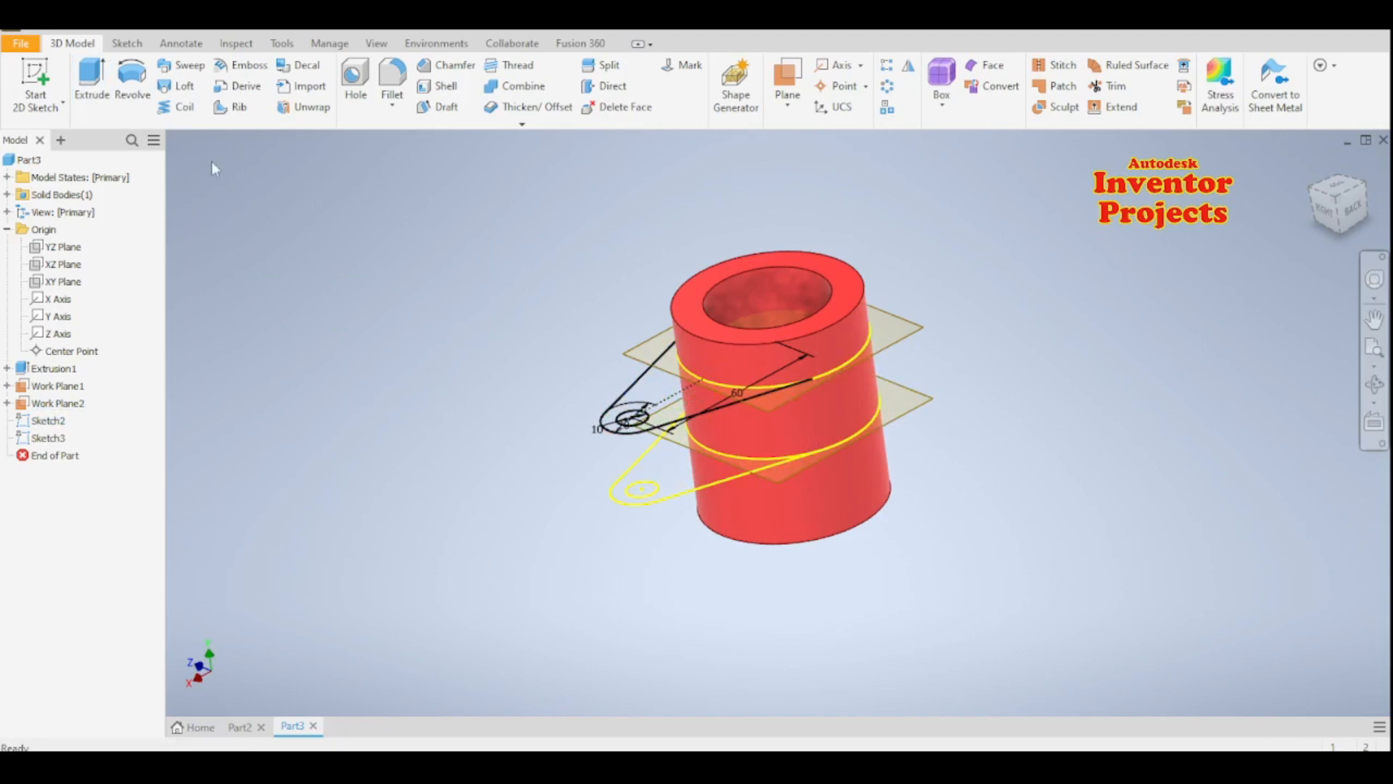
# Step: Extrude the arm profiles on the upper and lower work planes around their holes 10 mm downward, joined to the tube
pyautogui.click(92, 80)
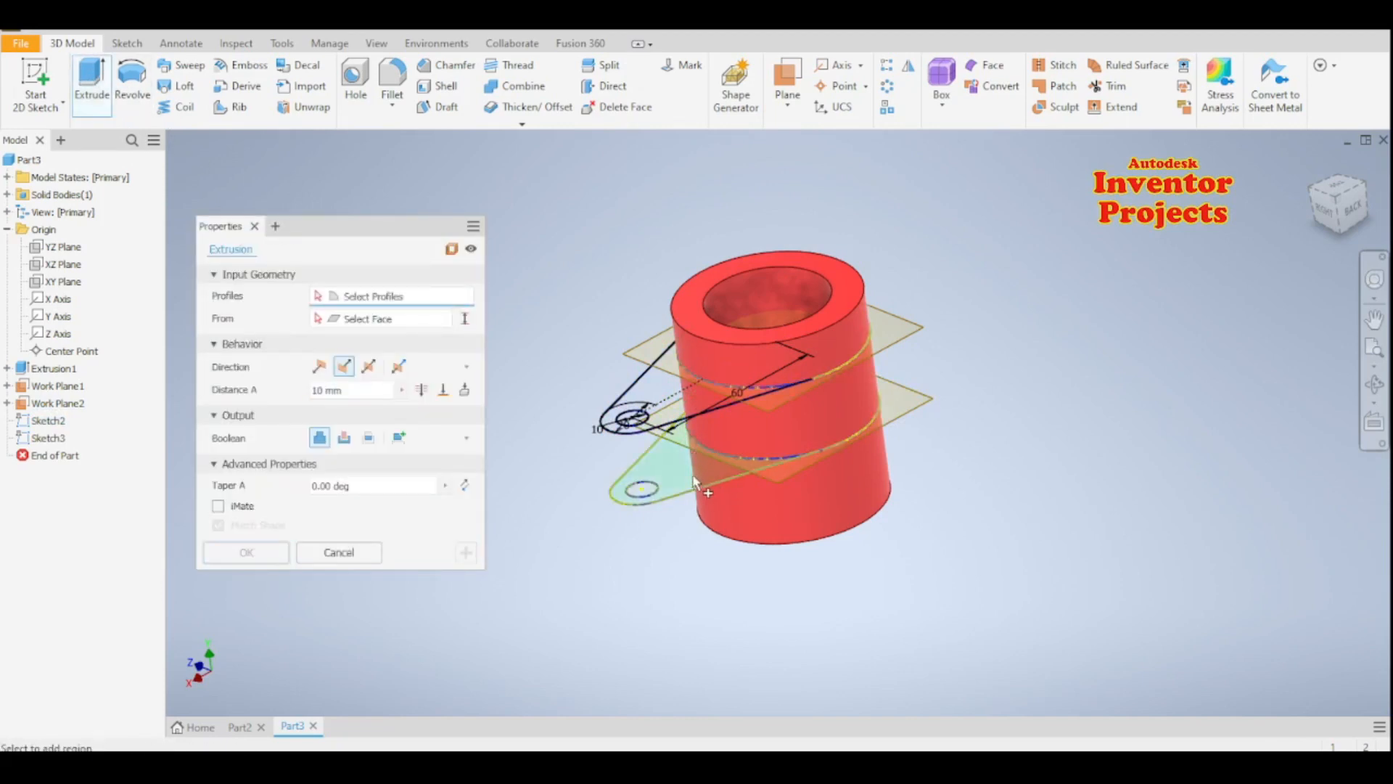
pyautogui.click(673, 383)
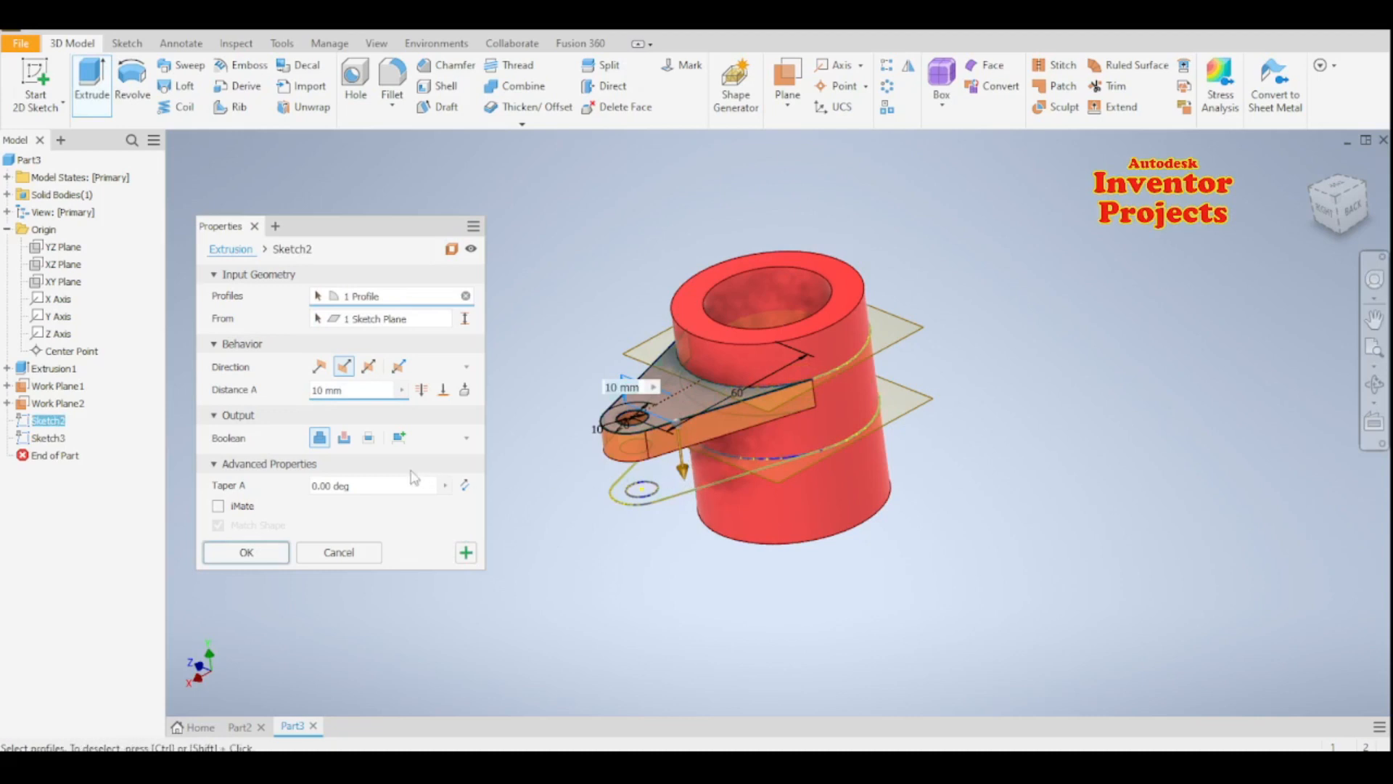
pyautogui.click(267, 551)
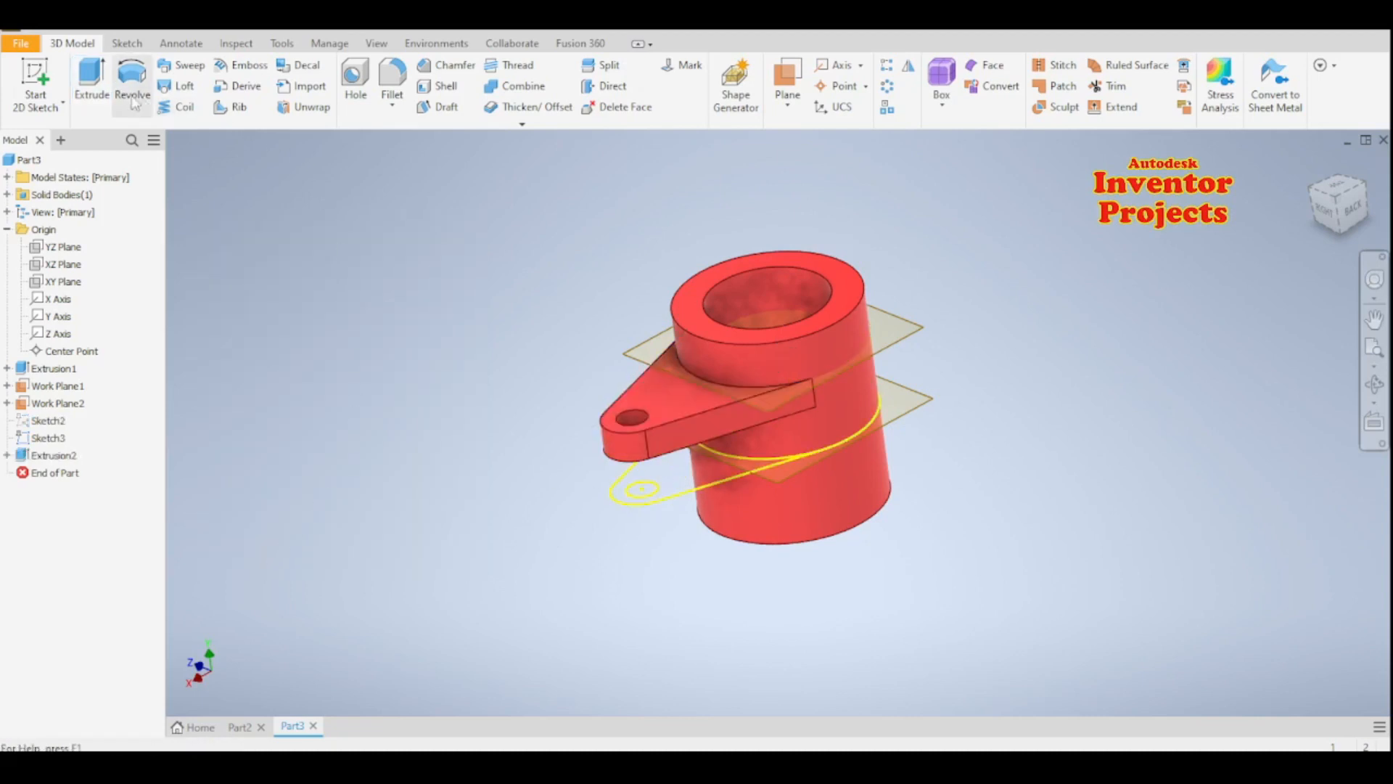
pyautogui.click(92, 80)
pyautogui.click(697, 479)
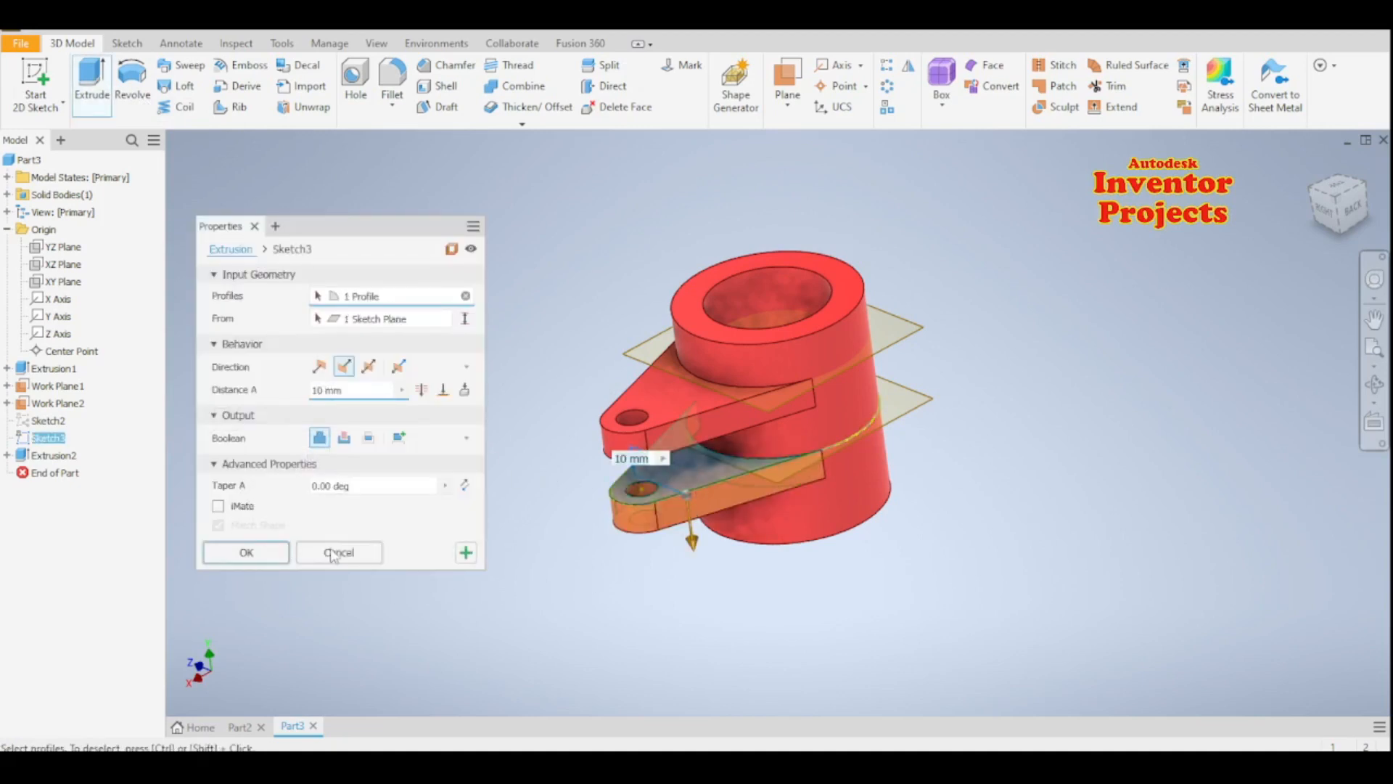
pyautogui.click(255, 558)
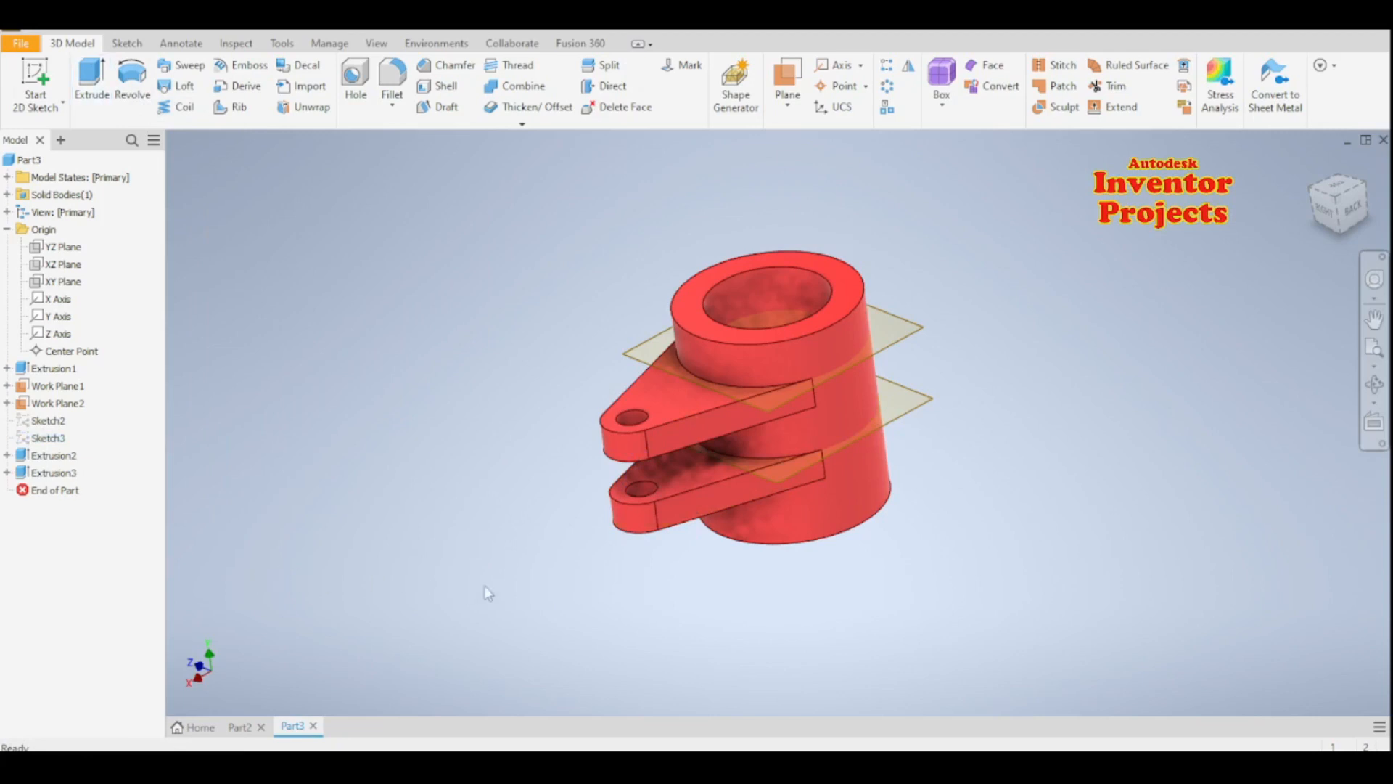
# Step: Hide both work planes in the model
pyautogui.rightClick(897, 341)
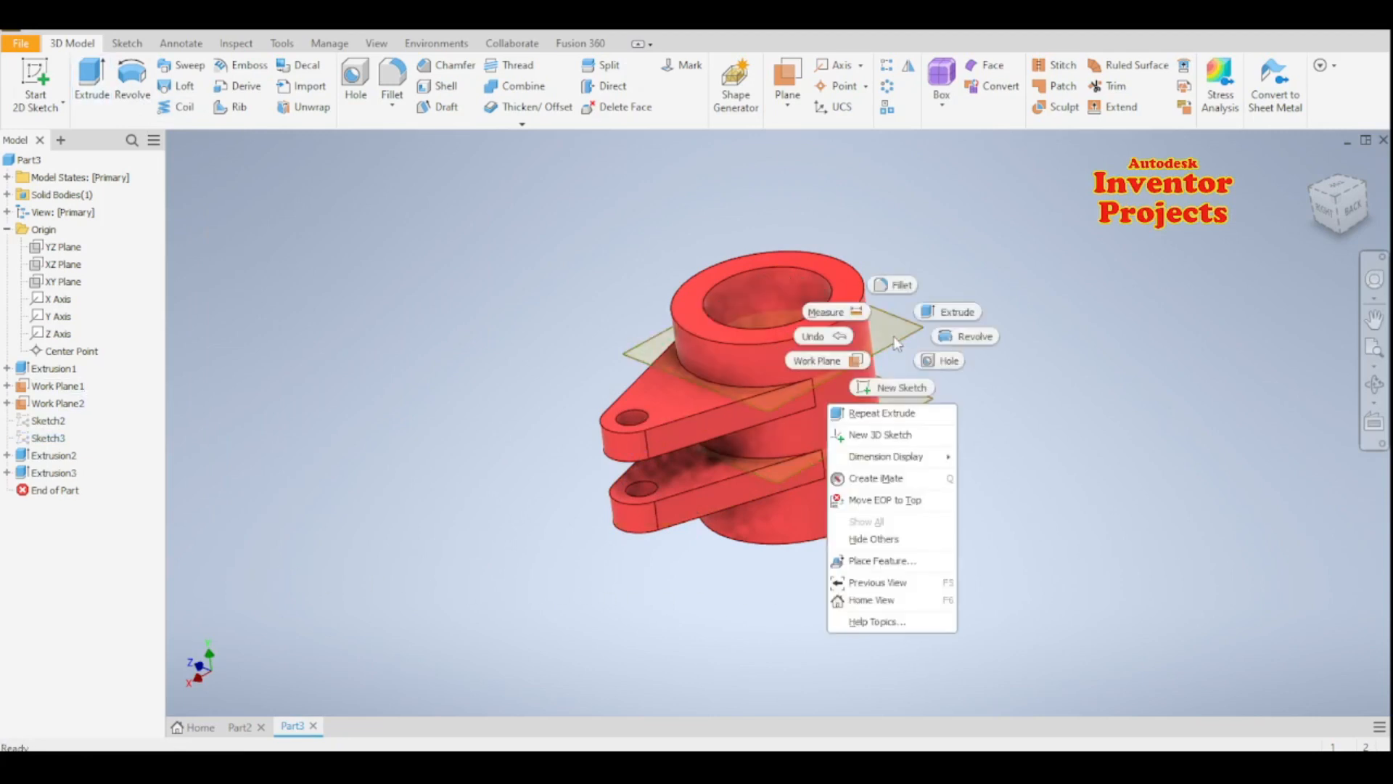
pyautogui.click(1078, 364)
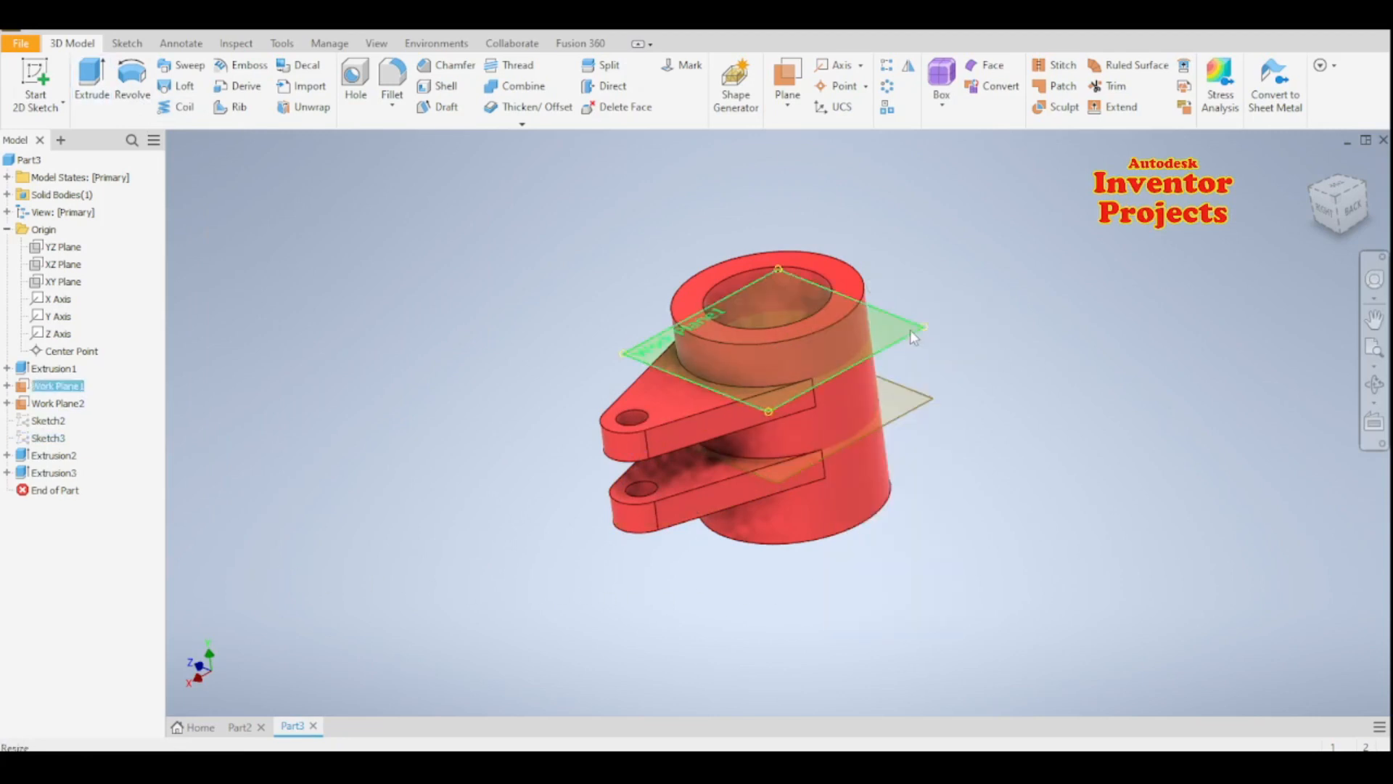
pyautogui.rightClick(910, 330)
pyautogui.click(954, 335)
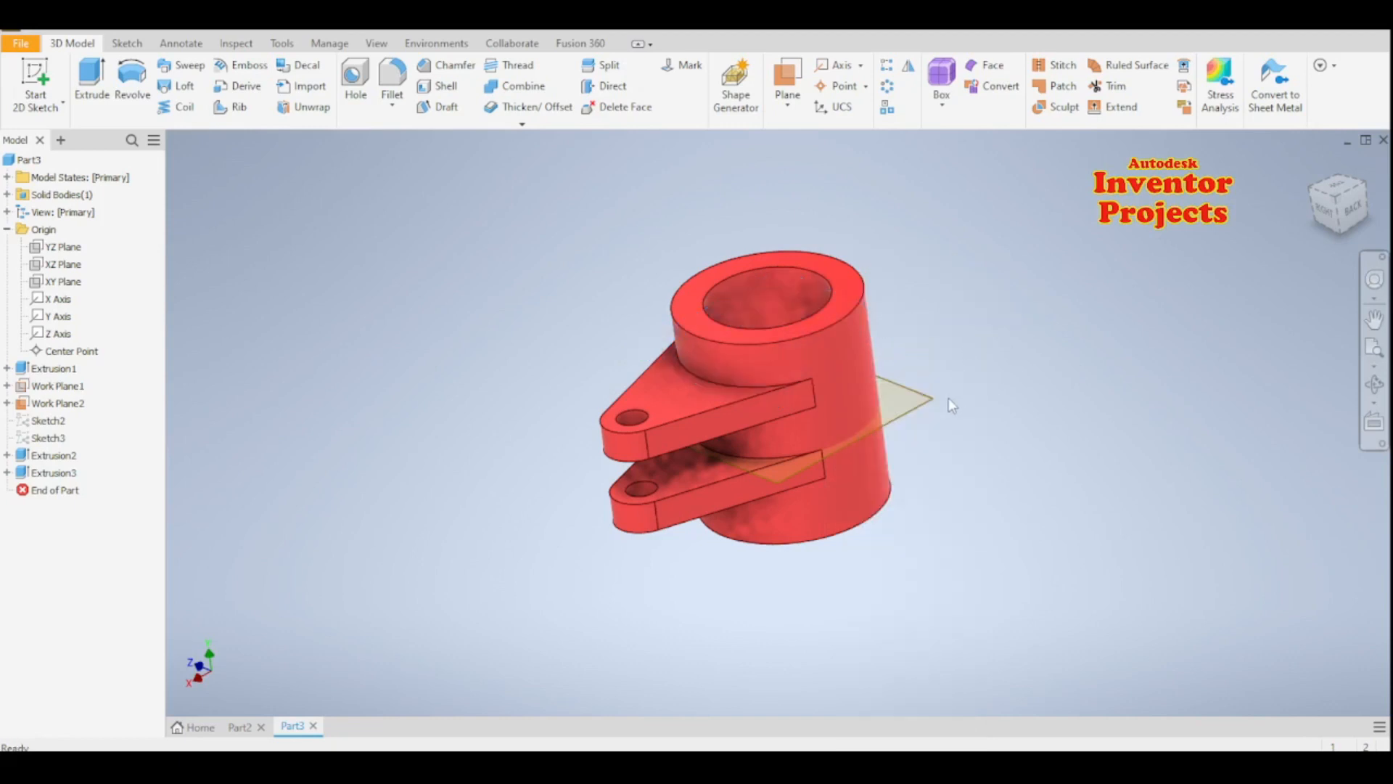
pyautogui.rightClick(925, 403)
pyautogui.click(981, 338)
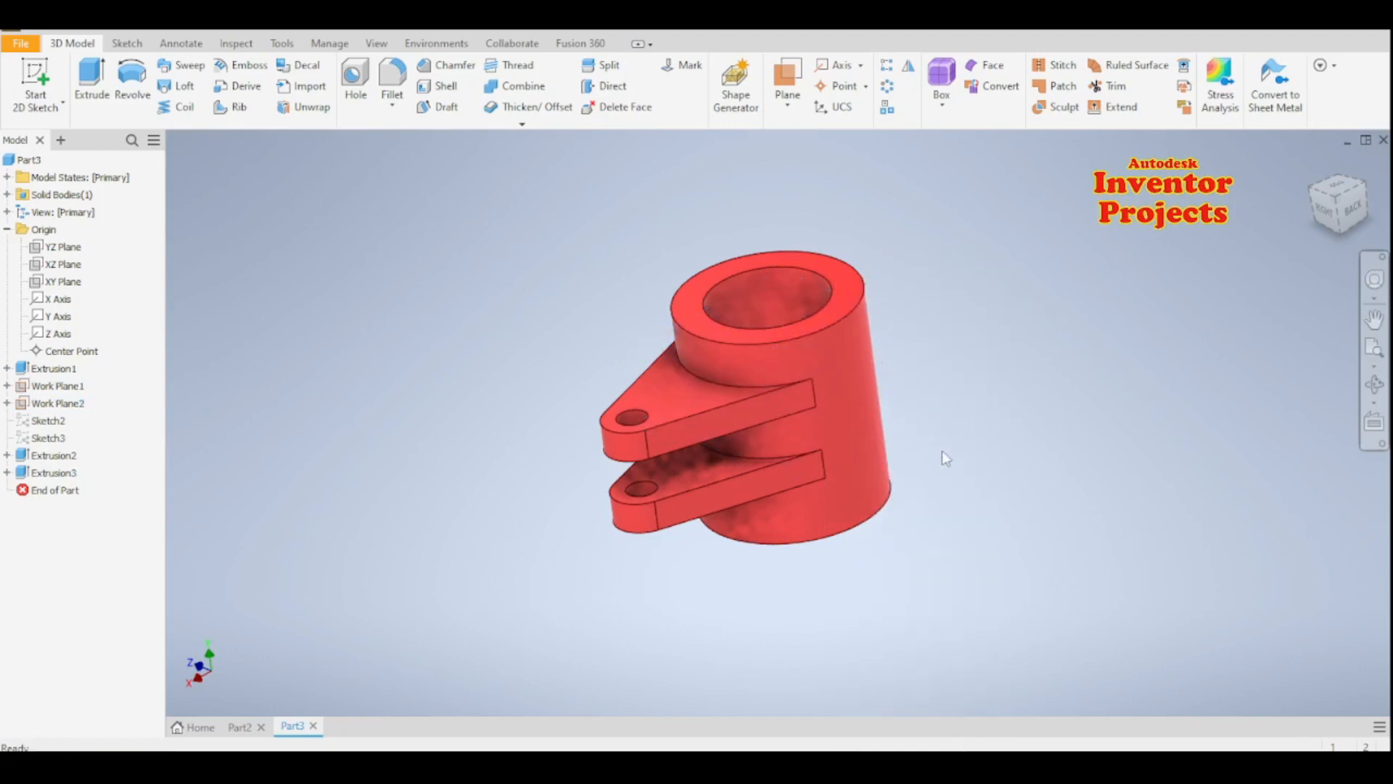
# Step: Create a circular pattern of the upper arm around the tube's axis with 6 occurrences over 360 degrees
pyautogui.keyDown('shift'); pyautogui.moveTo(942, 445); pyautogui.dragTo(981, 438, button='middle'); pyautogui.keyUp('shift')
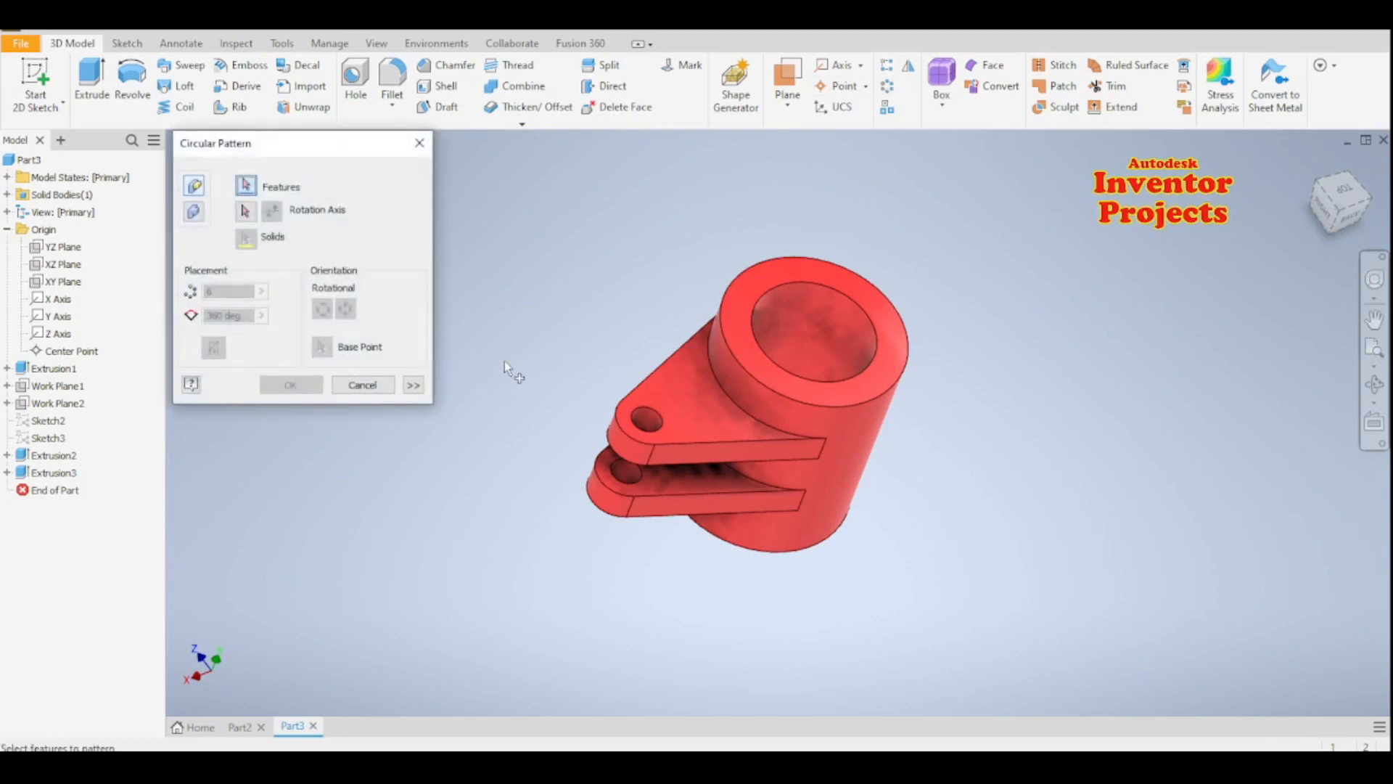
pyautogui.click(662, 461)
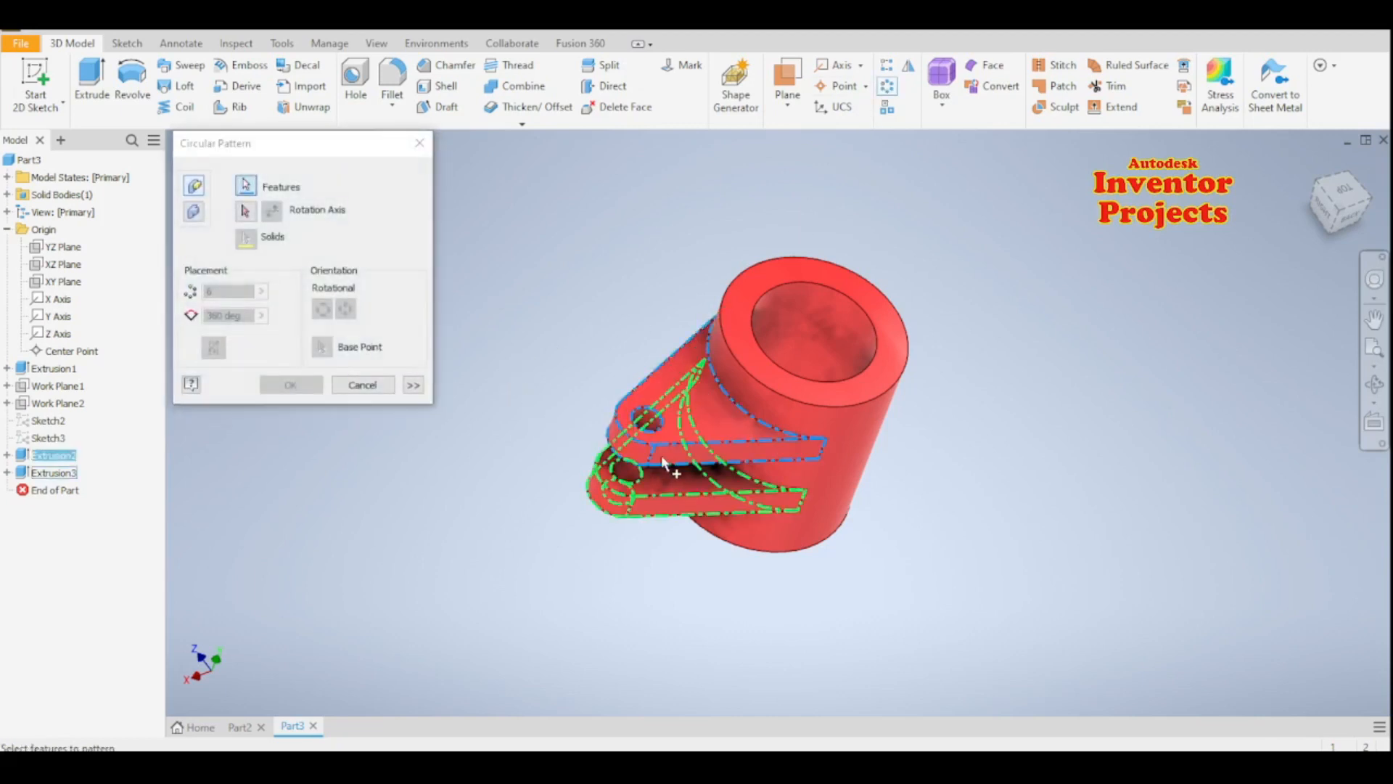
pyautogui.click(246, 211)
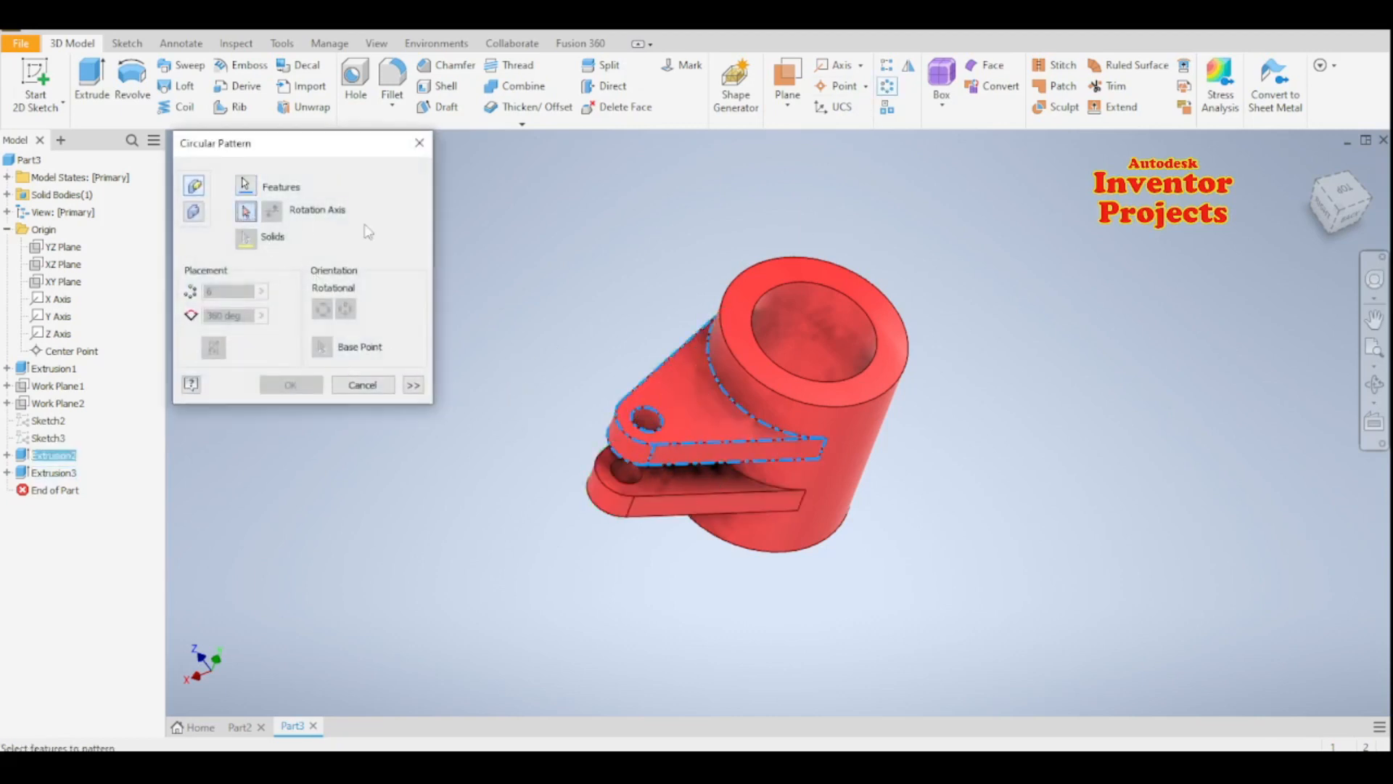
pyautogui.click(777, 292)
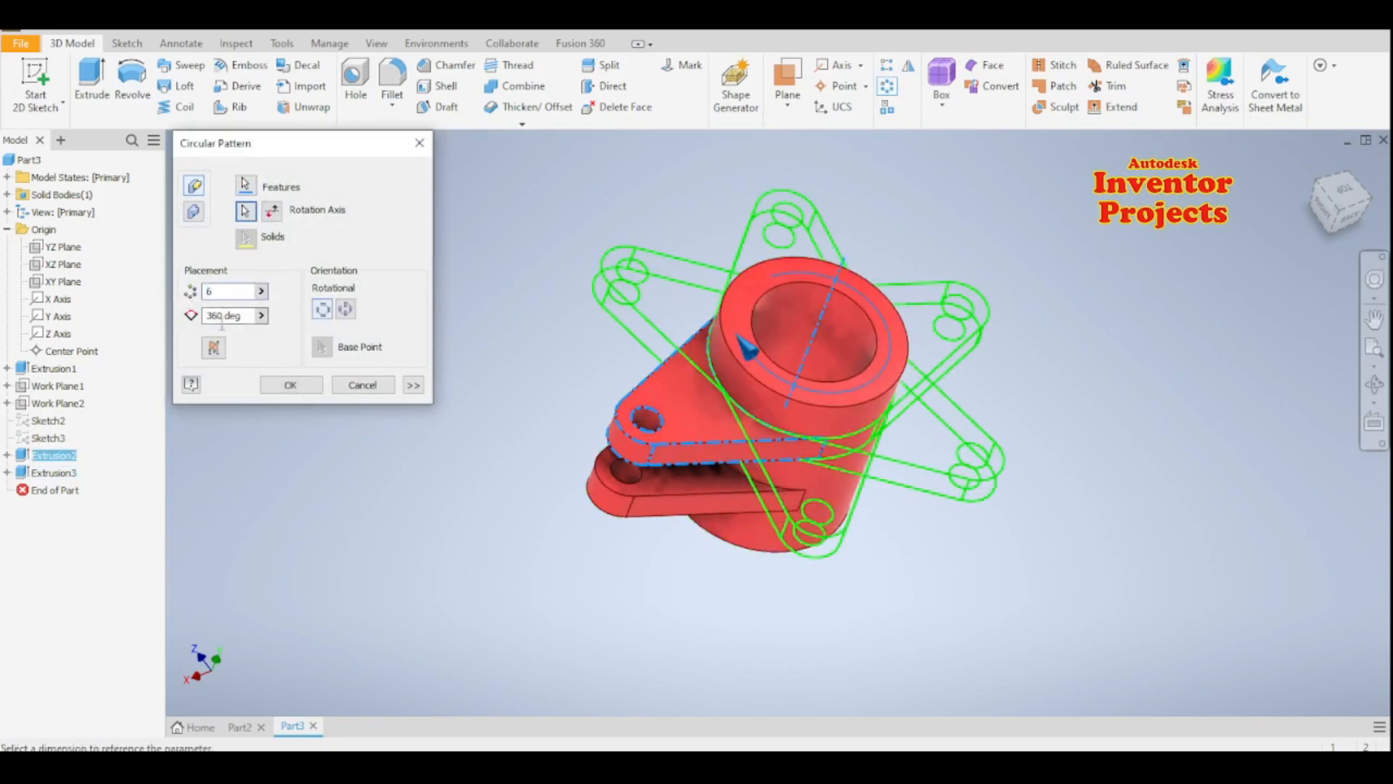
pyautogui.click(289, 385)
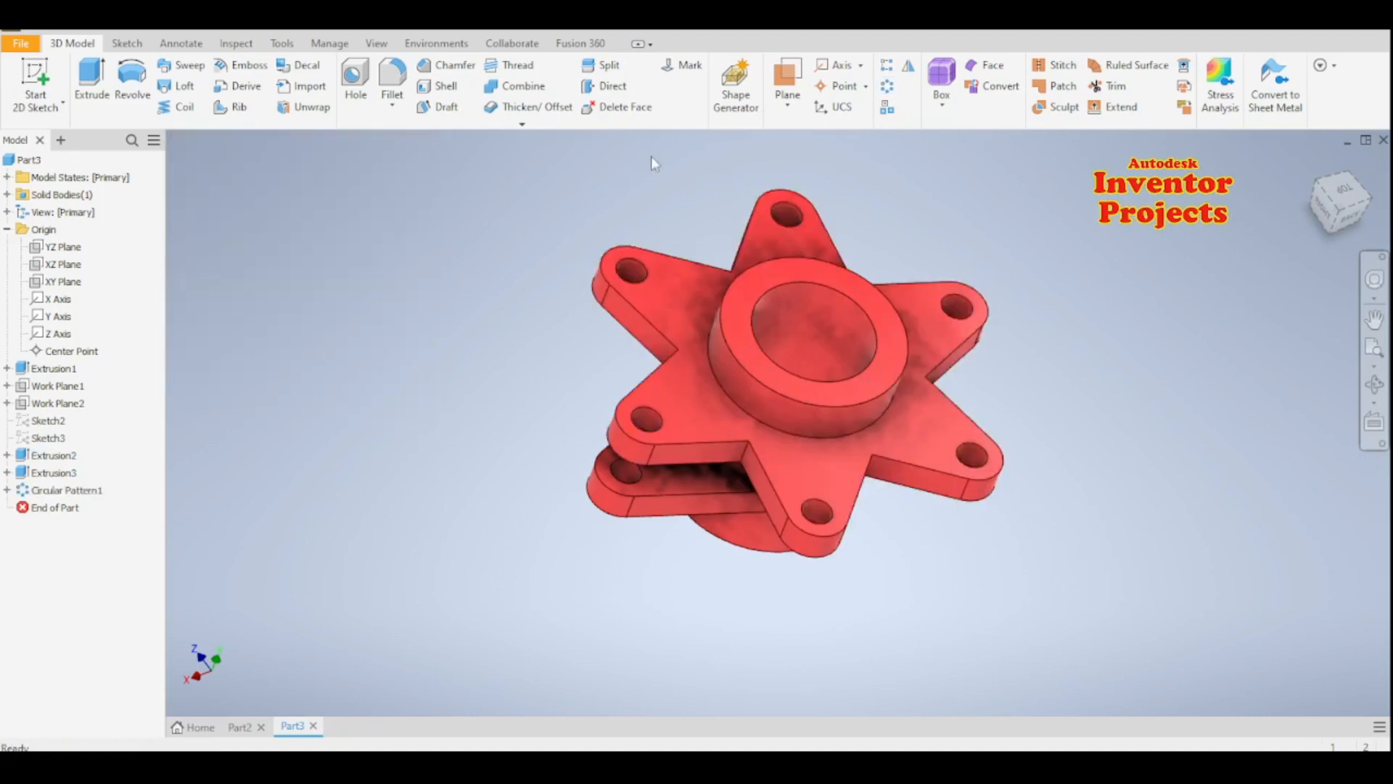
# Step: Create a circular pattern of the lower arm around the tube's axis with 4 occurrences over 360 degrees
pyautogui.click(886, 87)
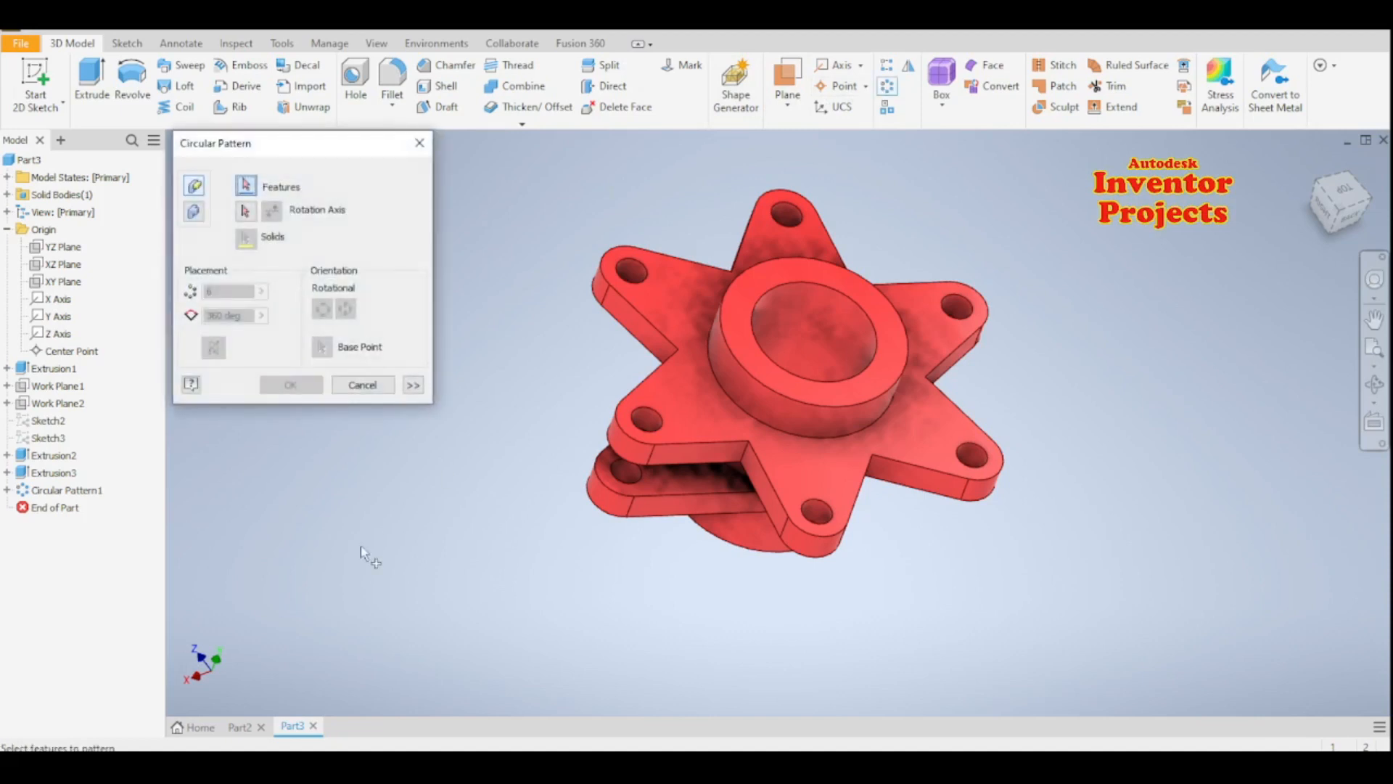
pyautogui.click(611, 517)
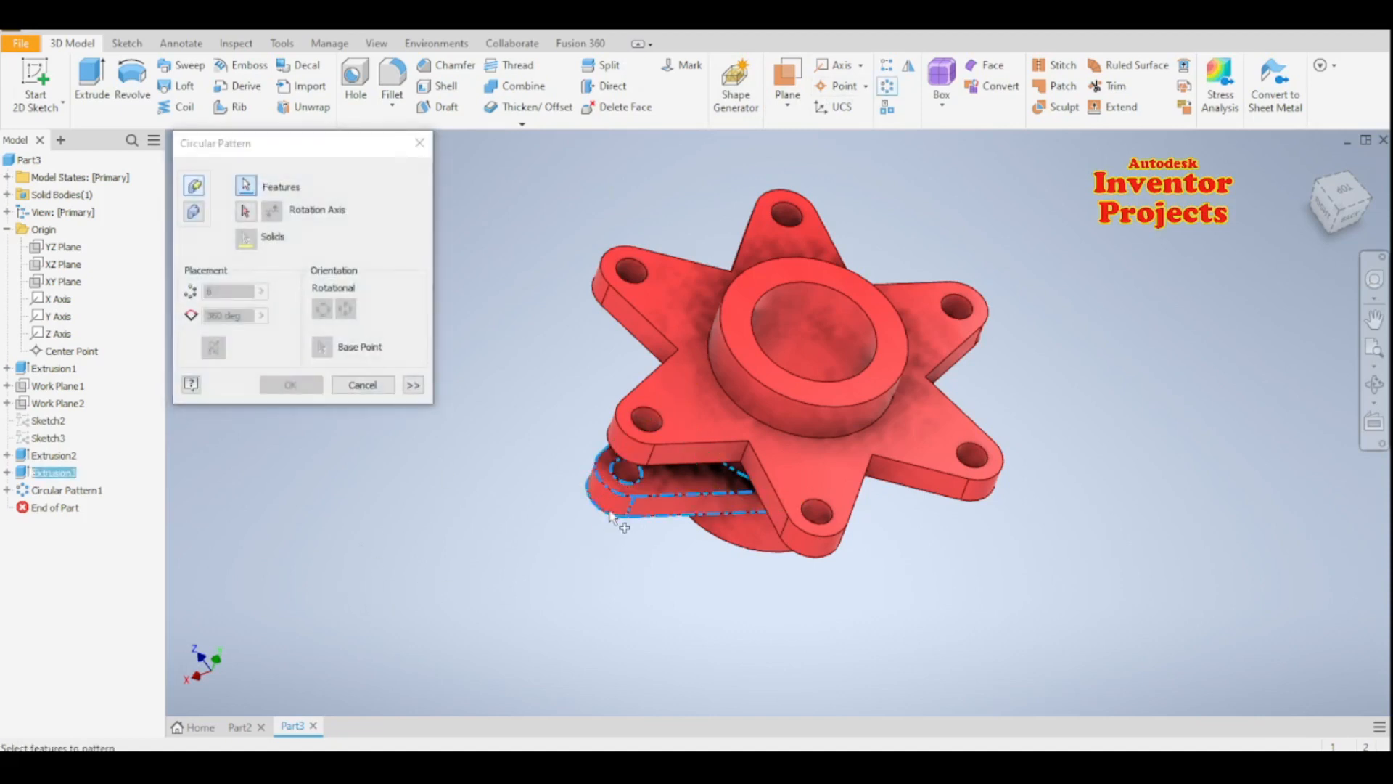
pyautogui.click(246, 211)
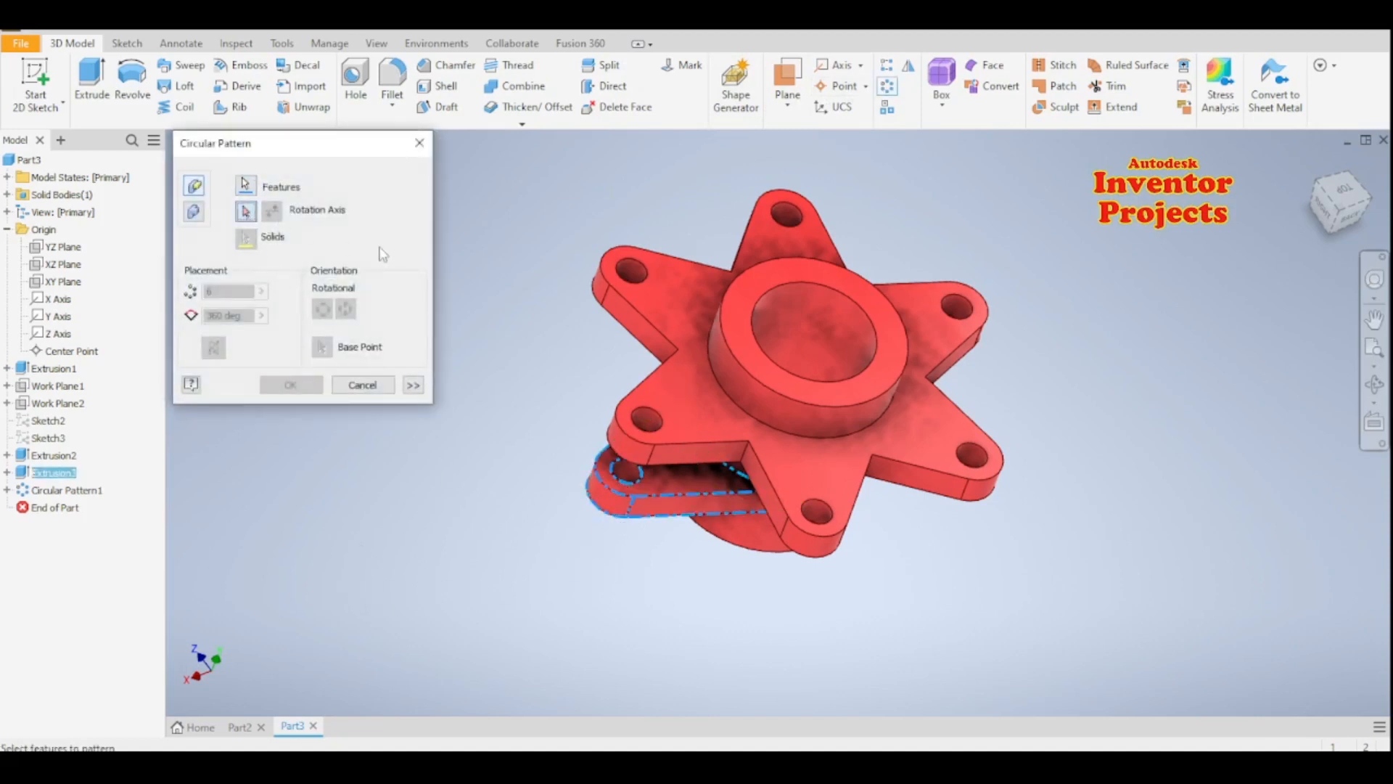
pyautogui.click(754, 323)
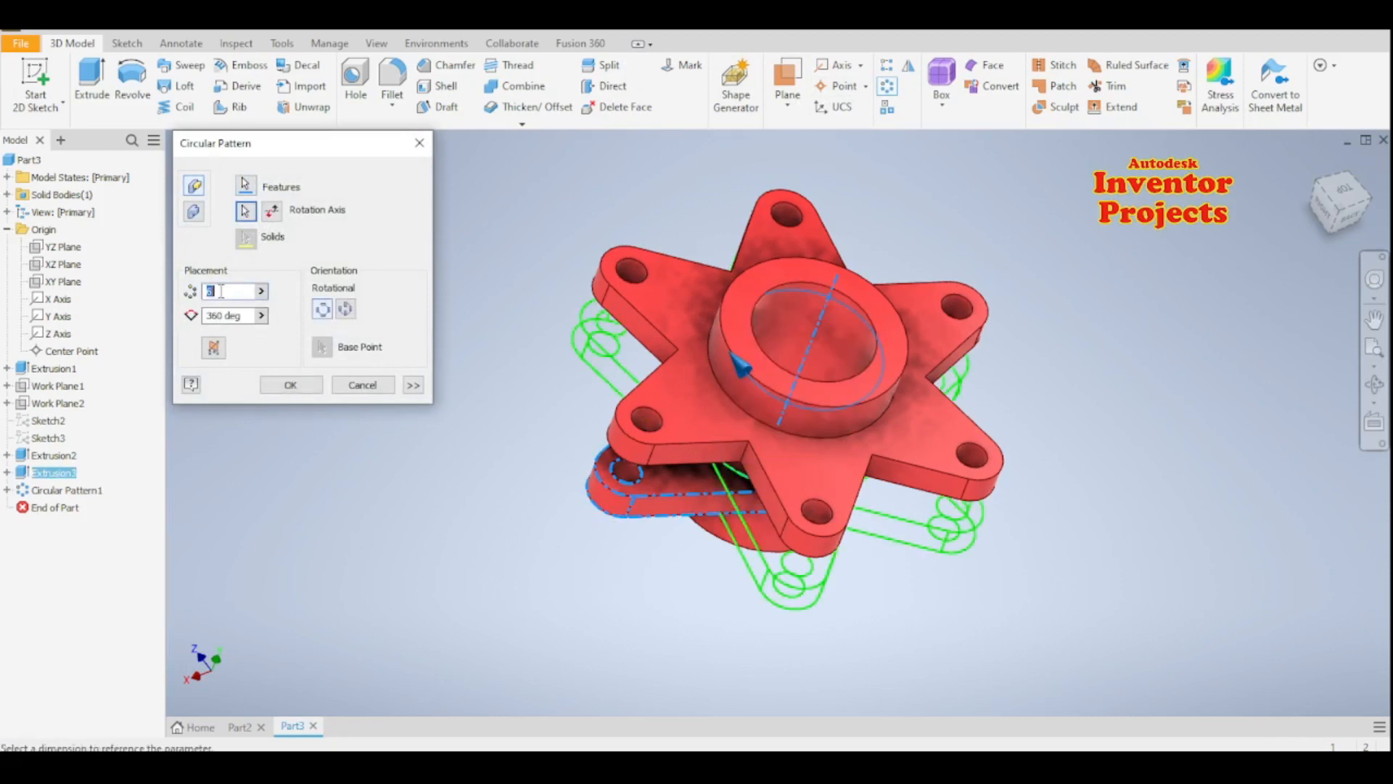
pyautogui.write('4')
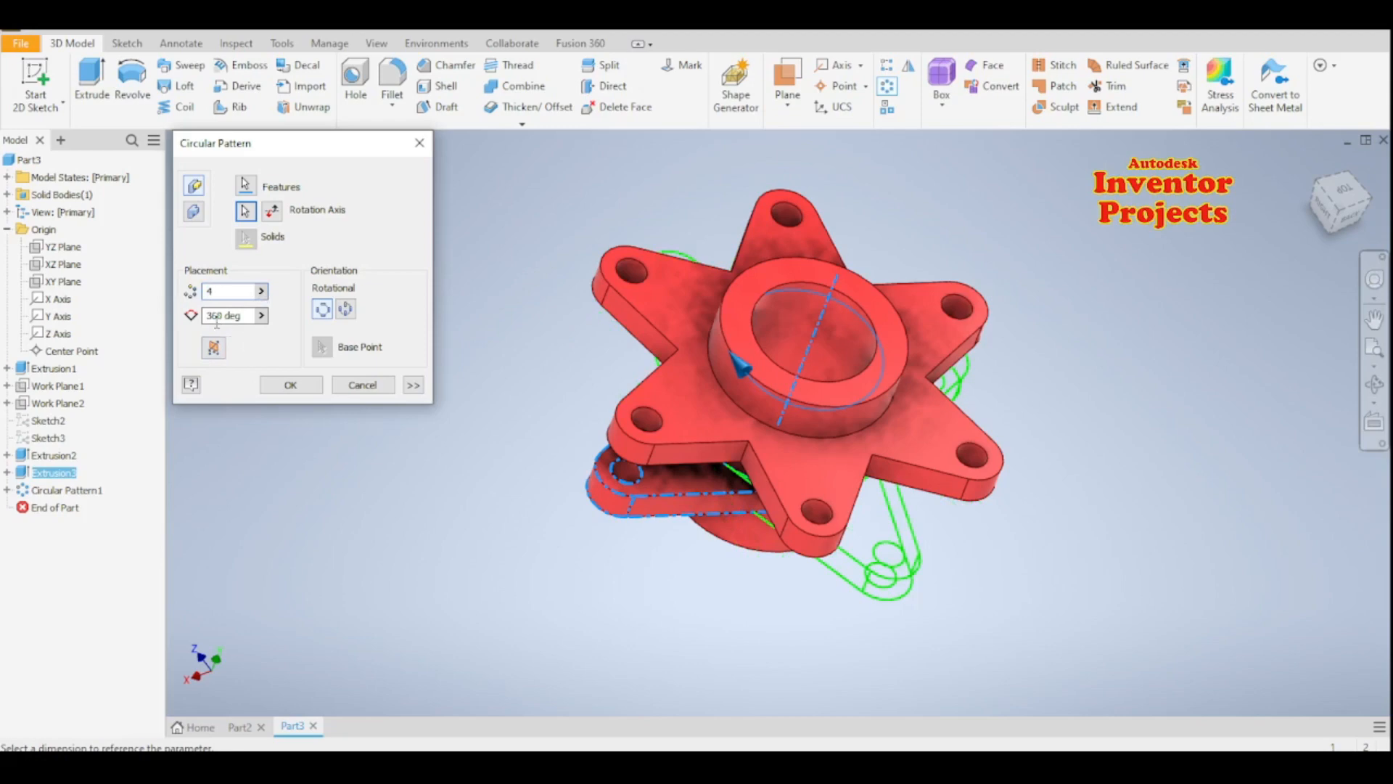
pyautogui.click(290, 384)
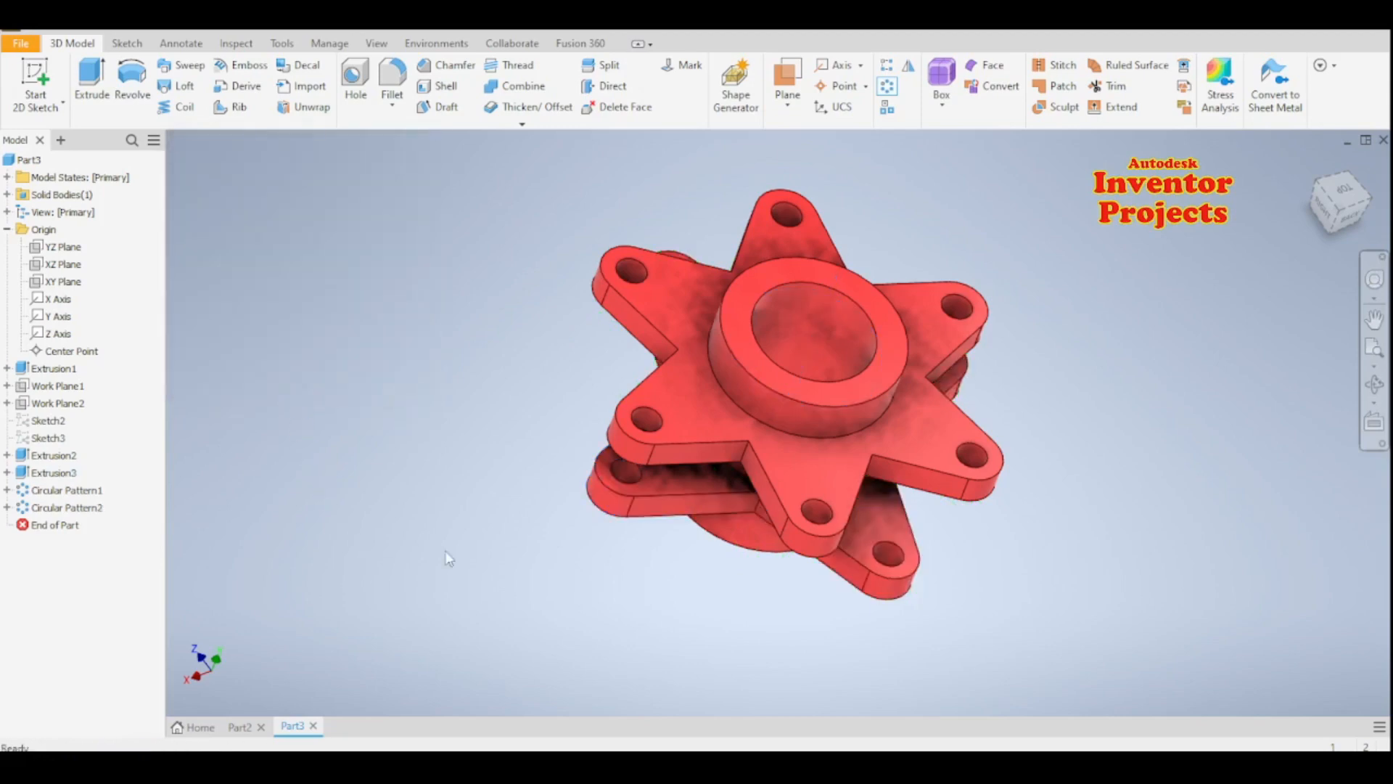
# Step: Set up a 5 mm fillet on the tube's upper outer and inner rims and its junction with the upper arms' top face
pyautogui.moveTo(955, 535)
pyautogui.keyDown('shift'); pyautogui.mouseDown(button='middle')
pyautogui.moveTo(933, 488)
pyautogui.moveTo(845, 551)
pyautogui.moveTo(886, 529)
pyautogui.mouseUp(button='middle'); pyautogui.keyUp('shift')
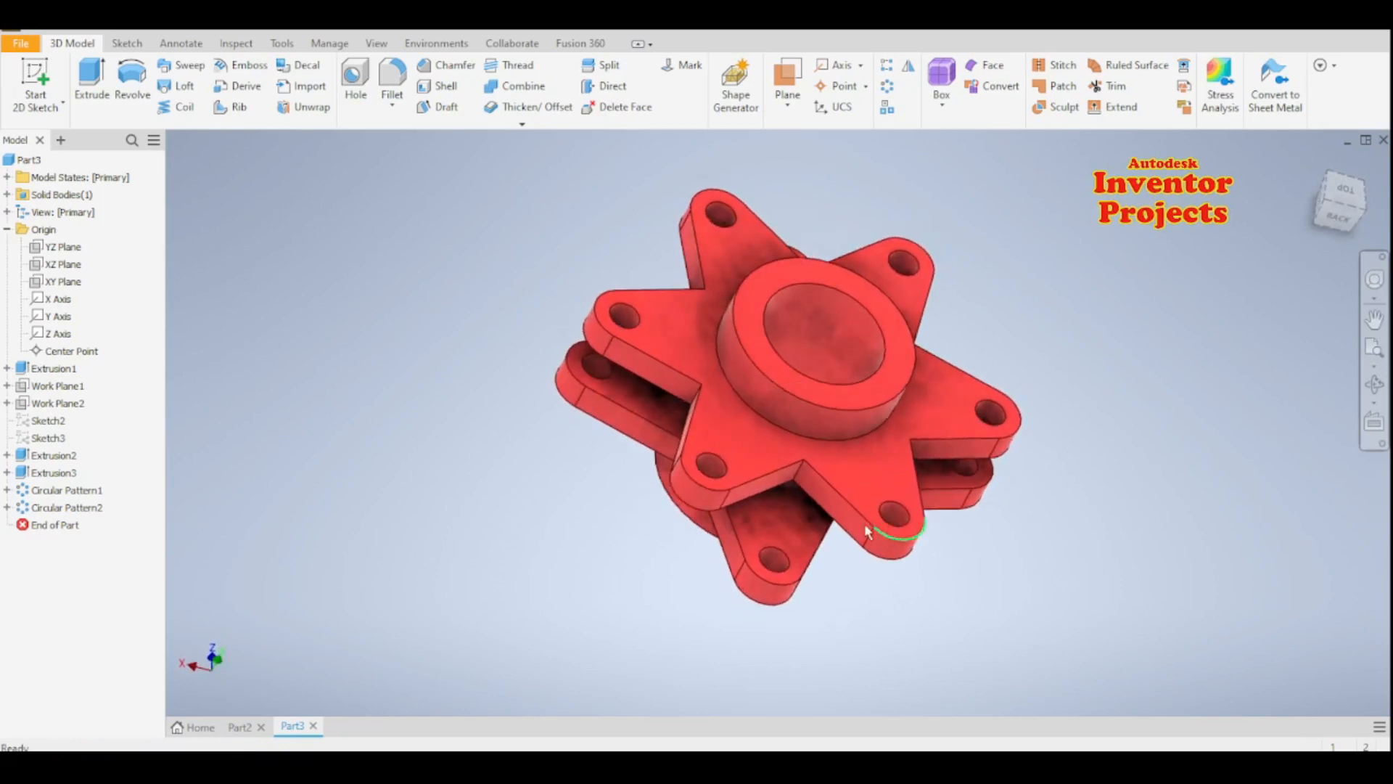
pyautogui.click(390, 83)
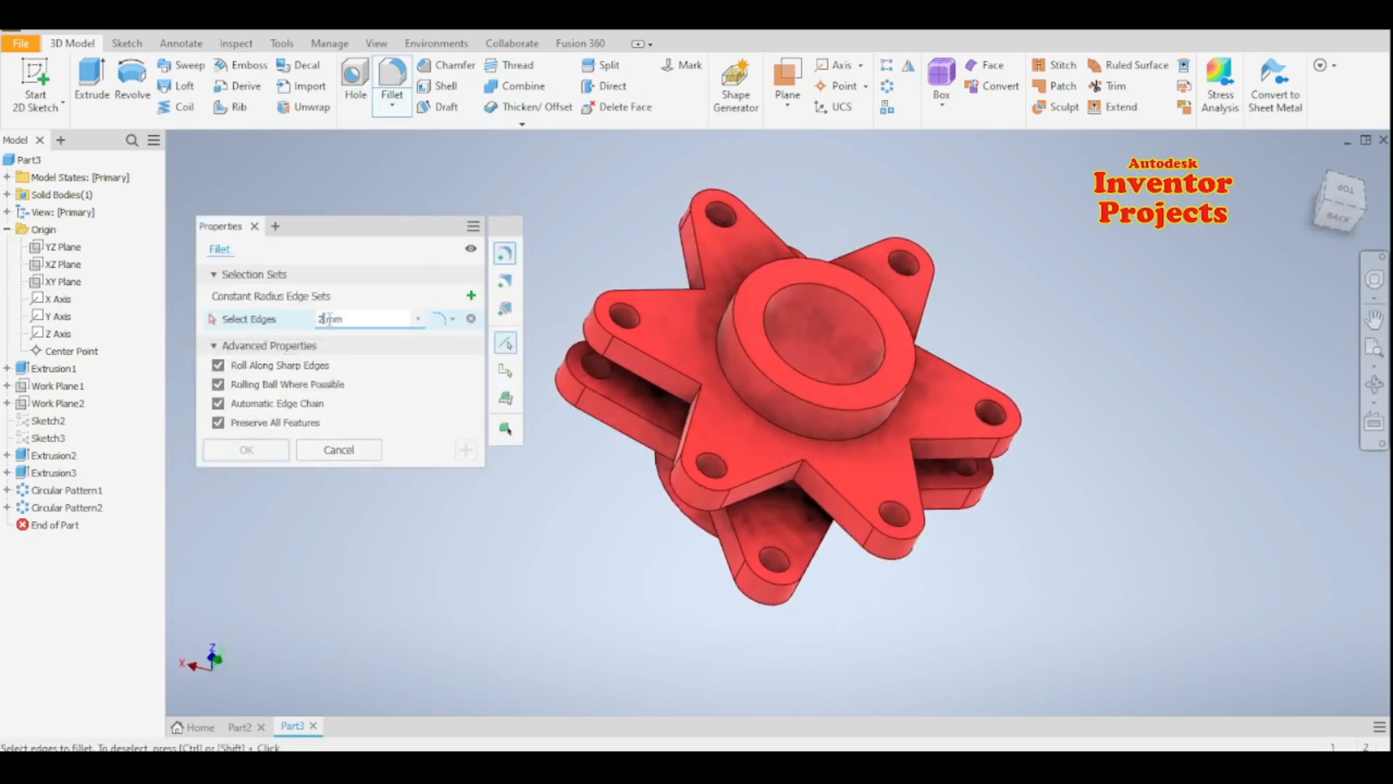
pyautogui.press('BackSpace')
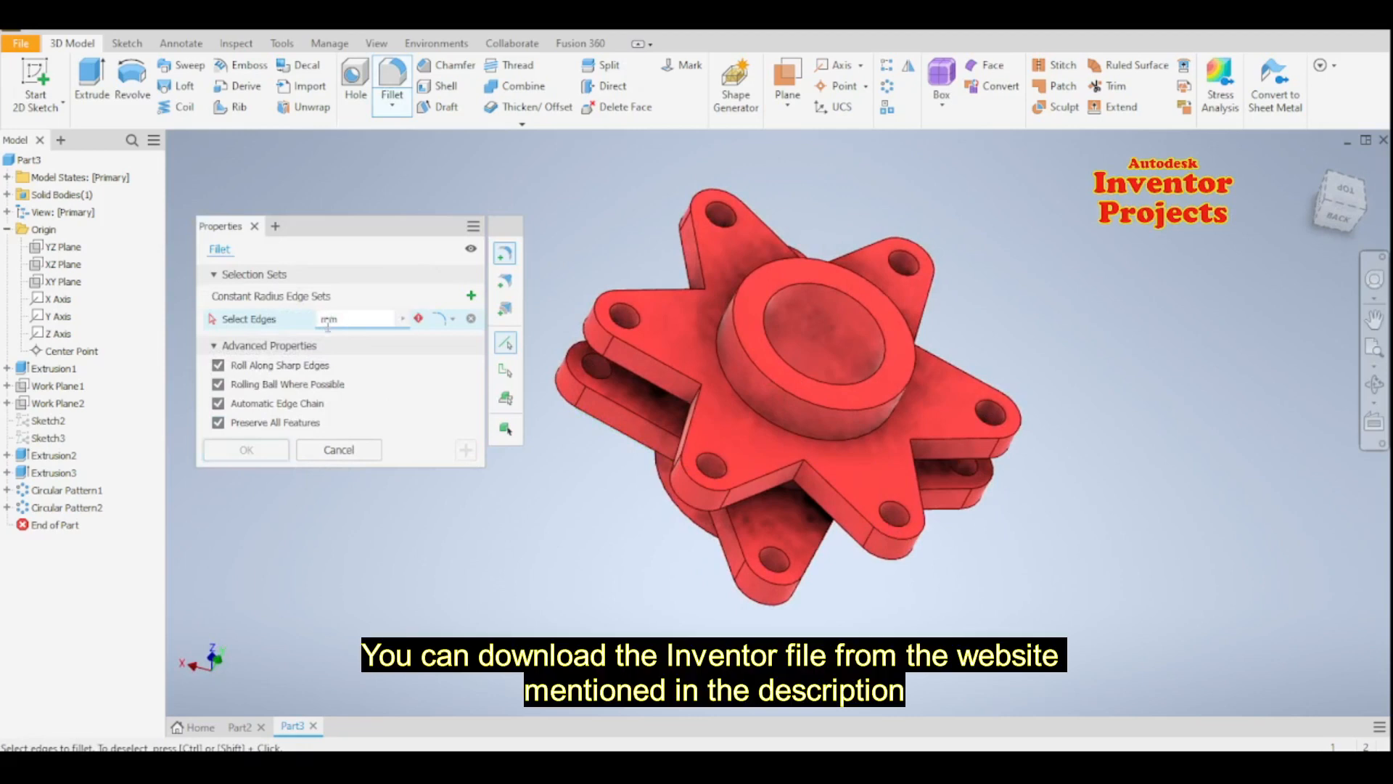
pyautogui.write('5')
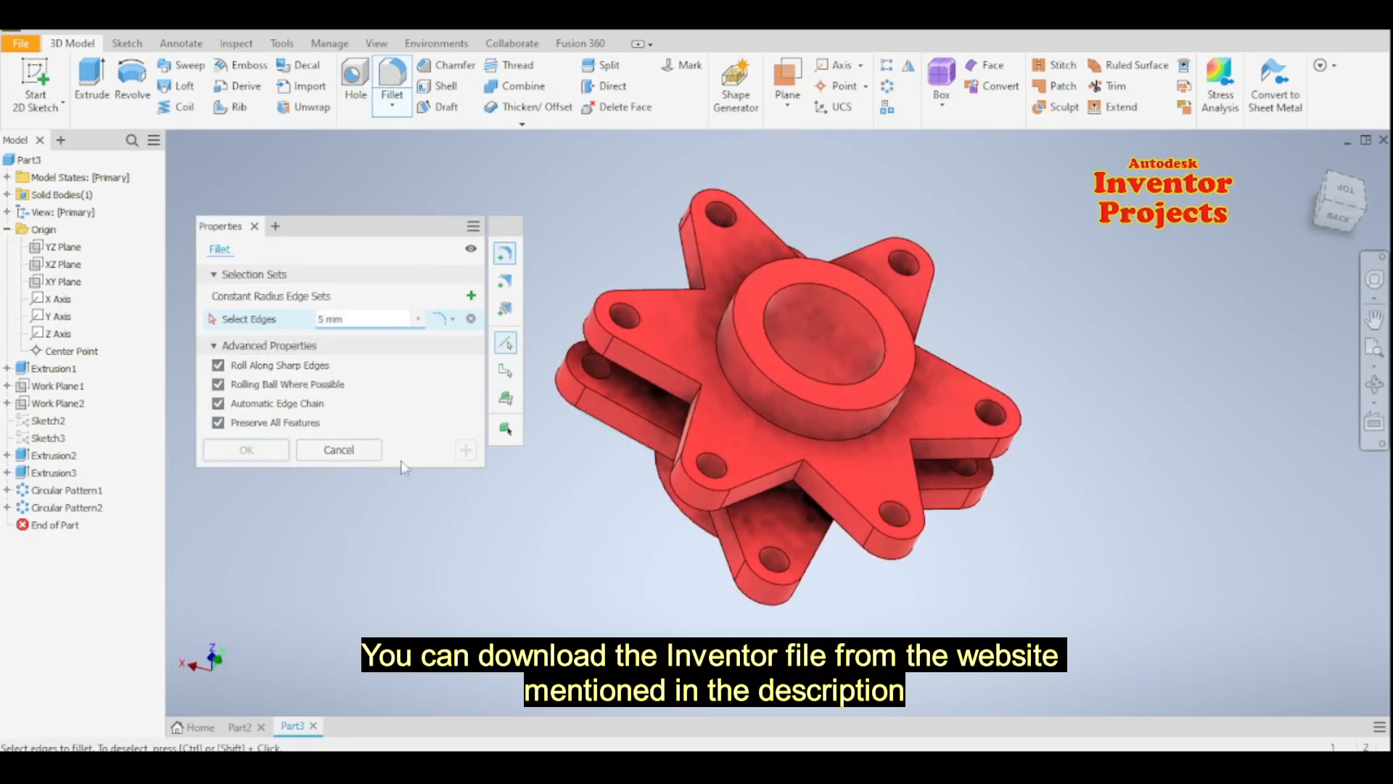
pyautogui.click(748, 401)
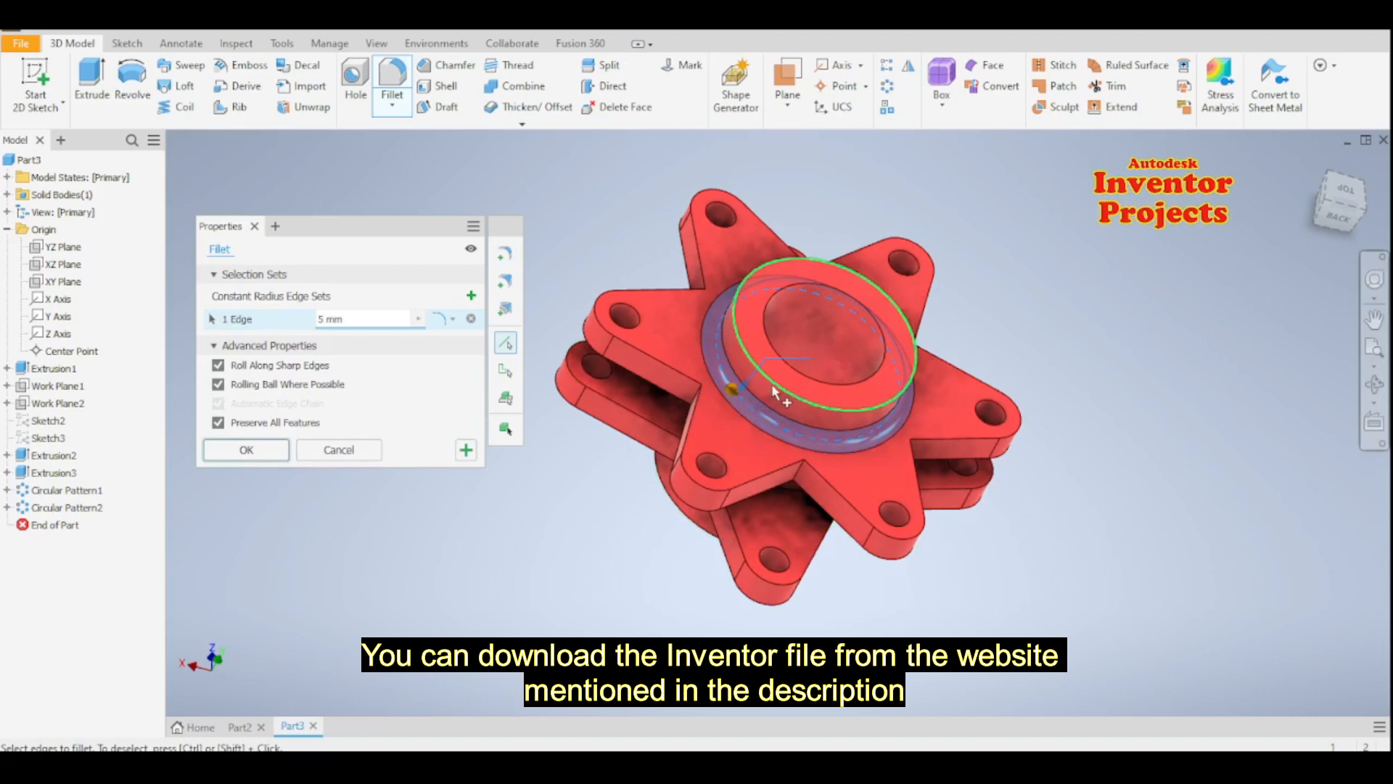
pyautogui.click(772, 386)
pyautogui.click(796, 374)
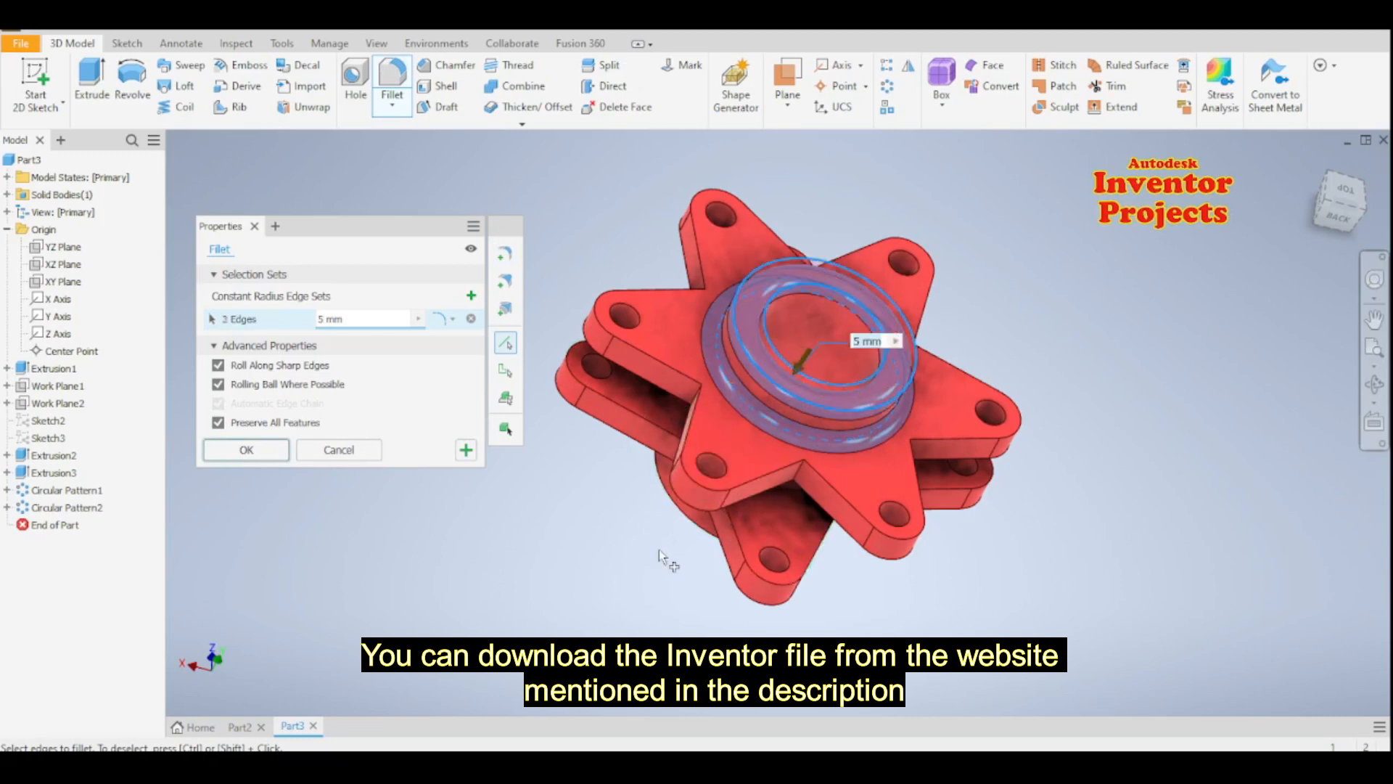
# Step: Add the tube's junctions with the upper arms' underside and both faces of the lower arms, plus its lower rims, to the 5 mm fillet
pyautogui.keyDown('shift'); pyautogui.moveTo(648, 589); pyautogui.dragTo(791, 424, button='middle'); pyautogui.keyUp('shift')
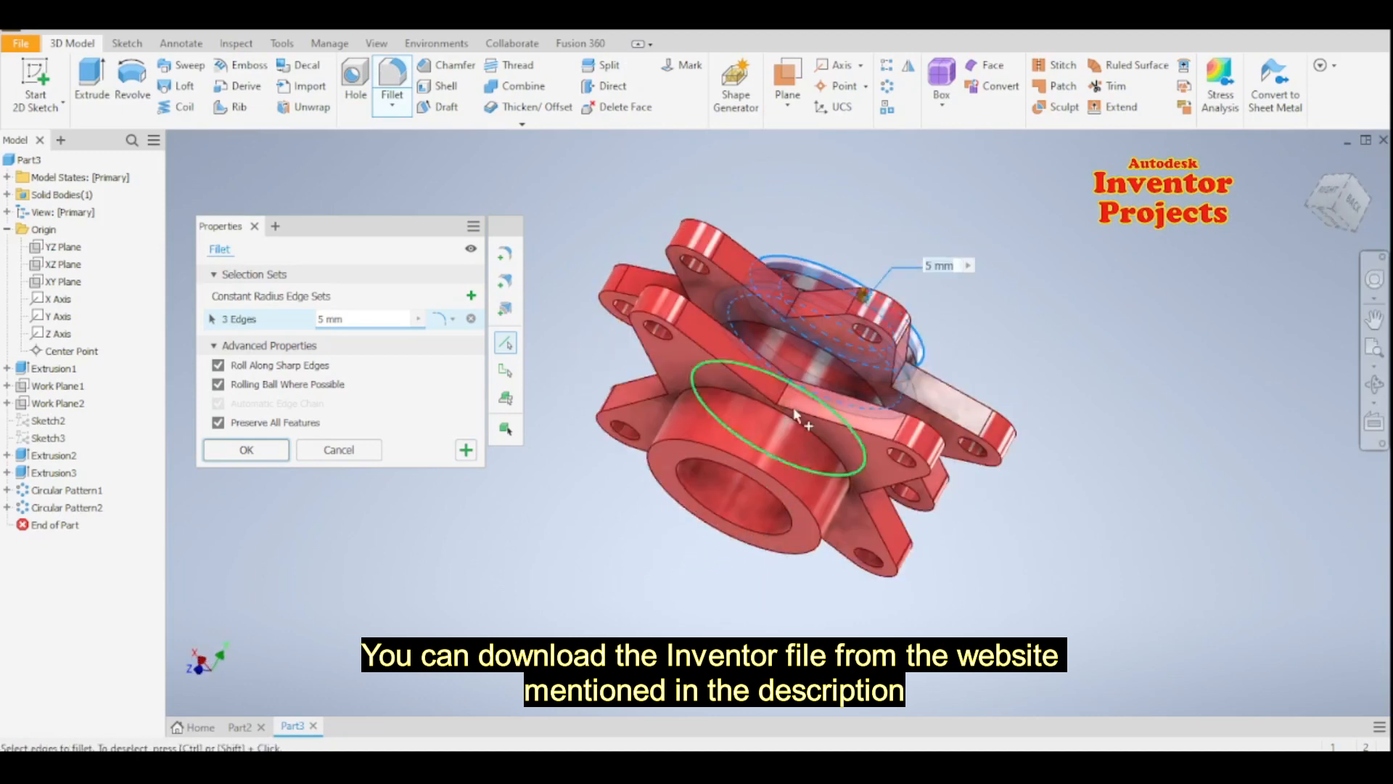
pyautogui.click(812, 353)
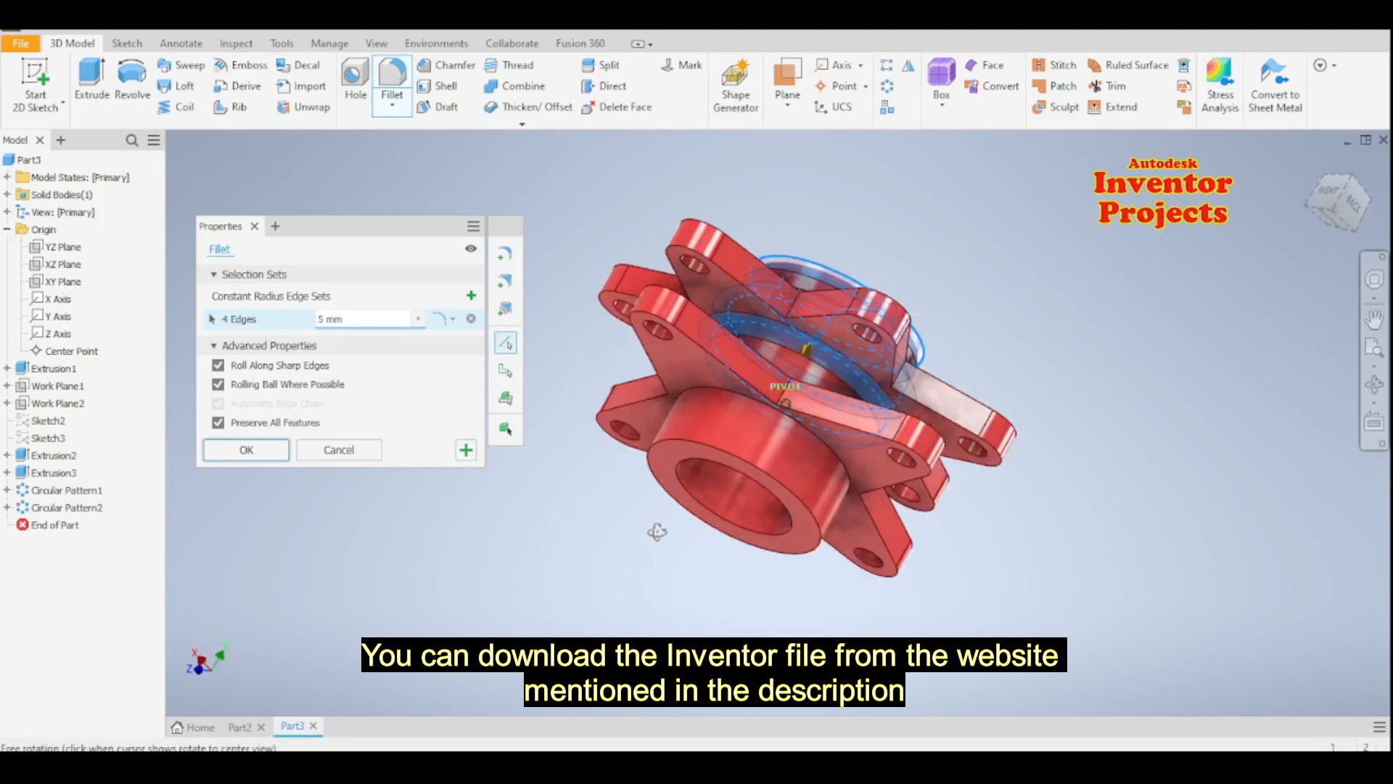
pyautogui.keyDown('shift'); pyautogui.moveTo(657, 532); pyautogui.dragTo(648, 548, button='middle'); pyautogui.keyUp('shift')
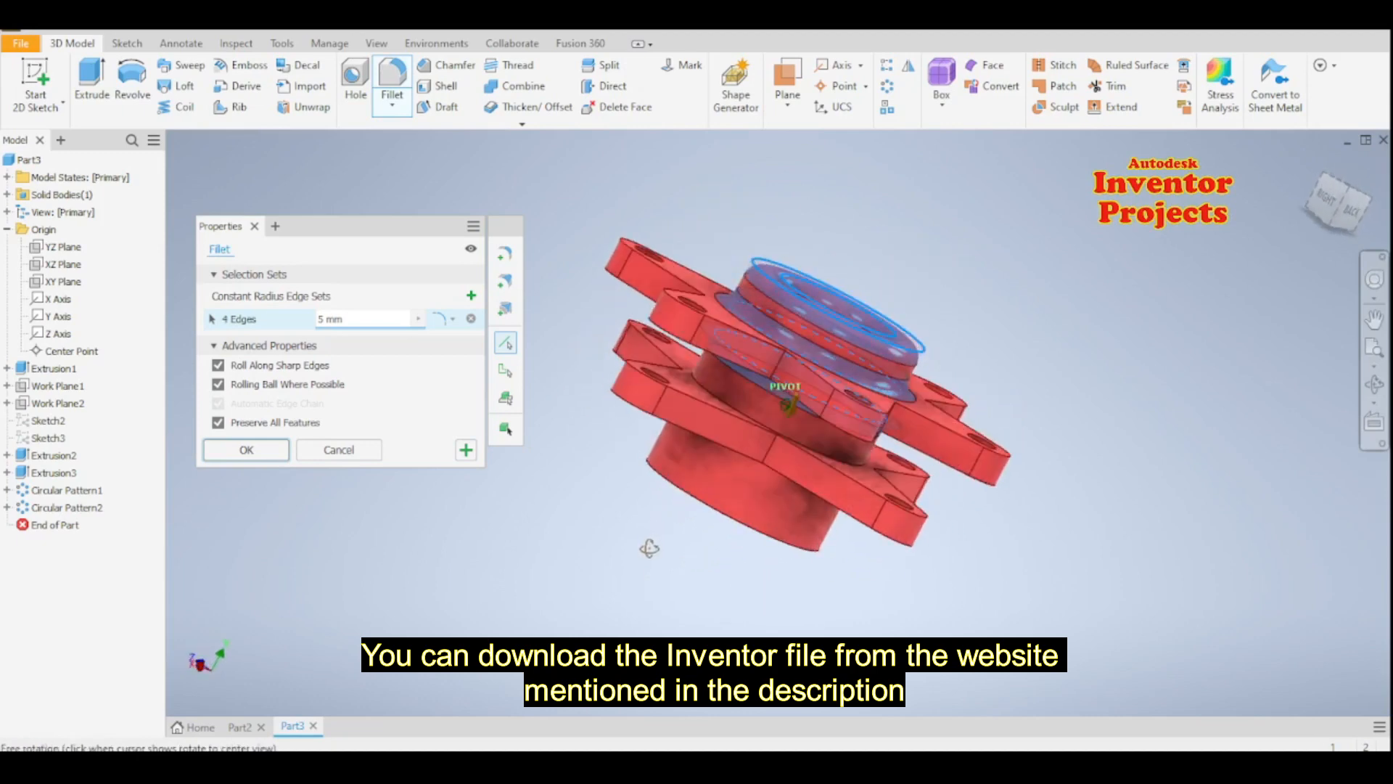
pyautogui.click(710, 394)
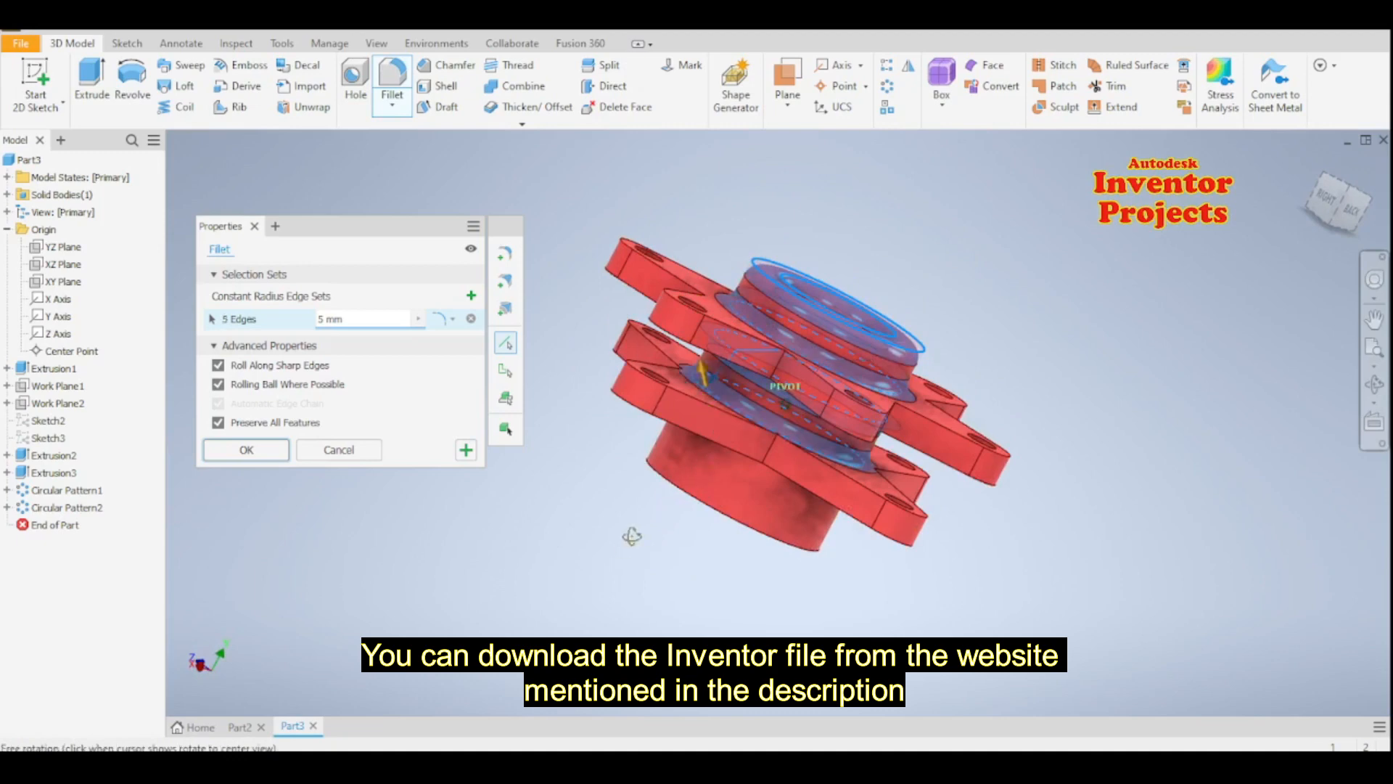
pyautogui.keyDown('shift'); pyautogui.moveTo(632, 535); pyautogui.dragTo(747, 410, button='middle'); pyautogui.keyUp('shift')
pyautogui.click(752, 375)
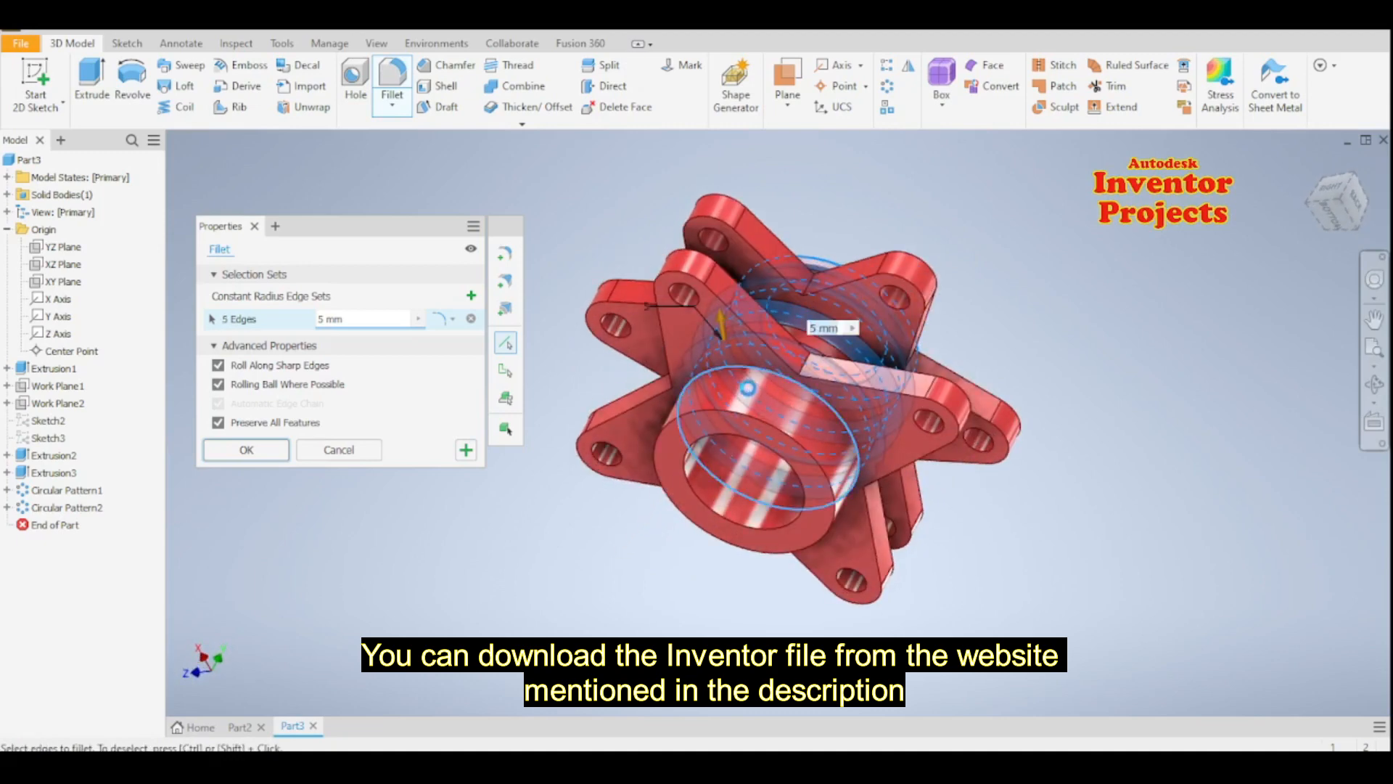
pyautogui.click(733, 436)
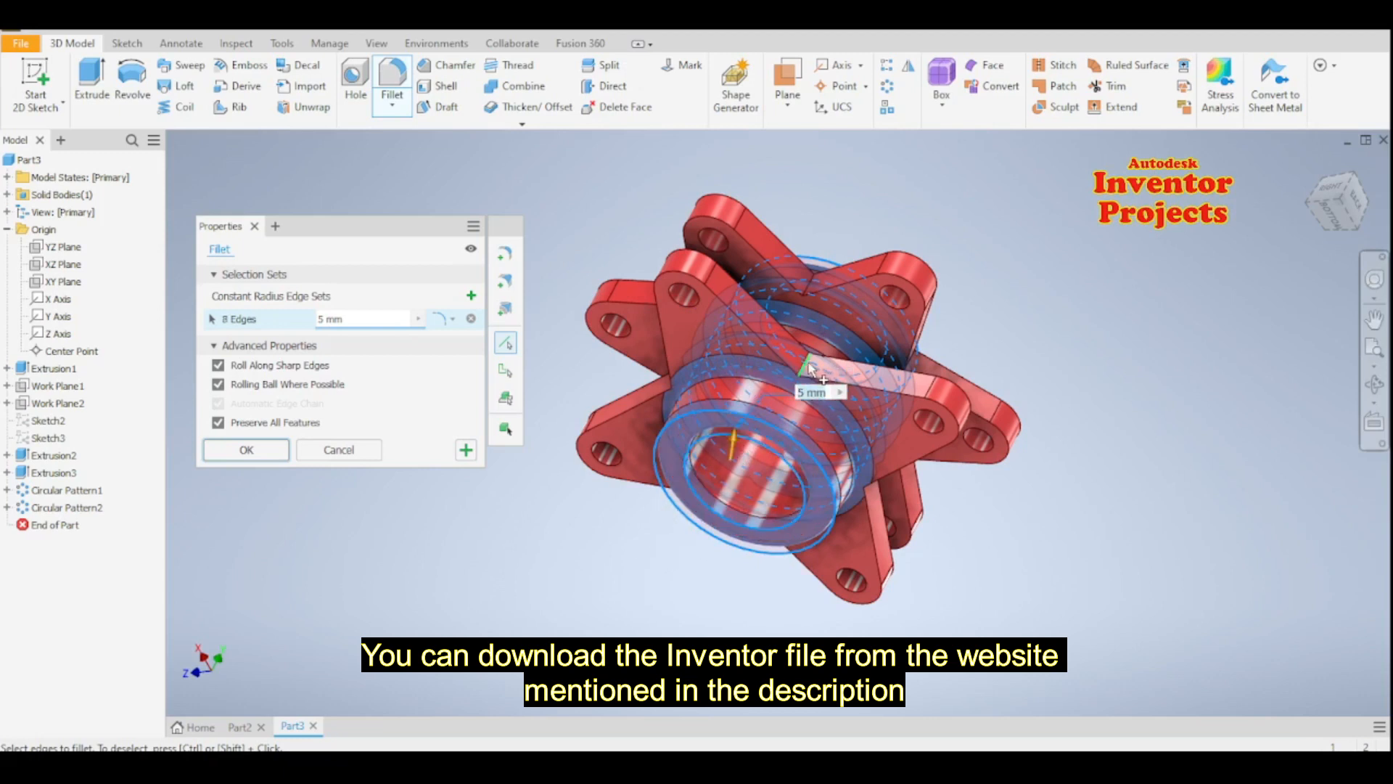
# Step: Add the inner corner edges between adjacent arms on both layers to the 5 mm fillet and apply it
pyautogui.keyDown('shift'); pyautogui.moveTo(626, 578); pyautogui.dragTo(608, 585, button='middle'); pyautogui.keyUp('shift')
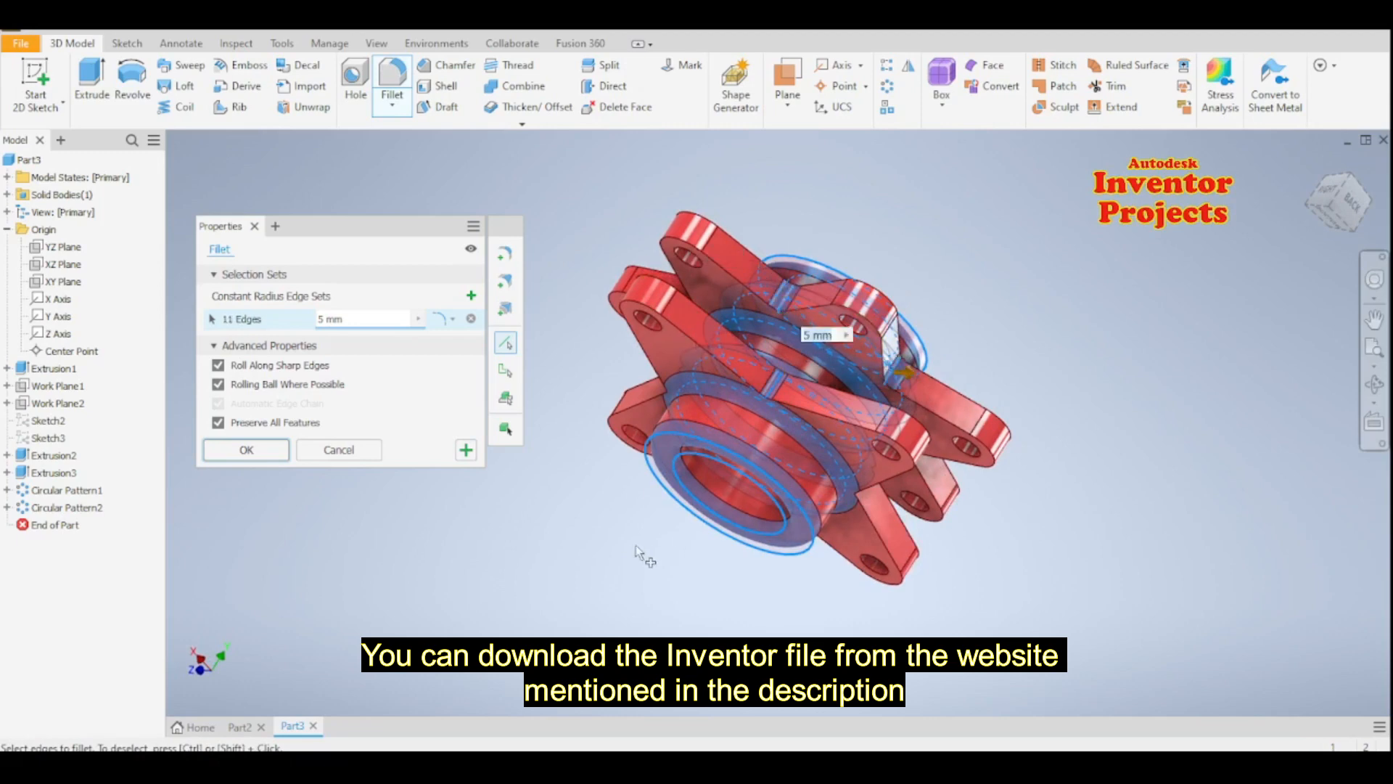
pyautogui.moveTo(624, 546)
pyautogui.keyDown('shift'); pyautogui.mouseDown(button='middle')
pyautogui.moveTo(631, 533)
pyautogui.moveTo(789, 555)
pyautogui.moveTo(795, 500)
pyautogui.mouseUp(button='middle'); pyautogui.keyUp('shift')
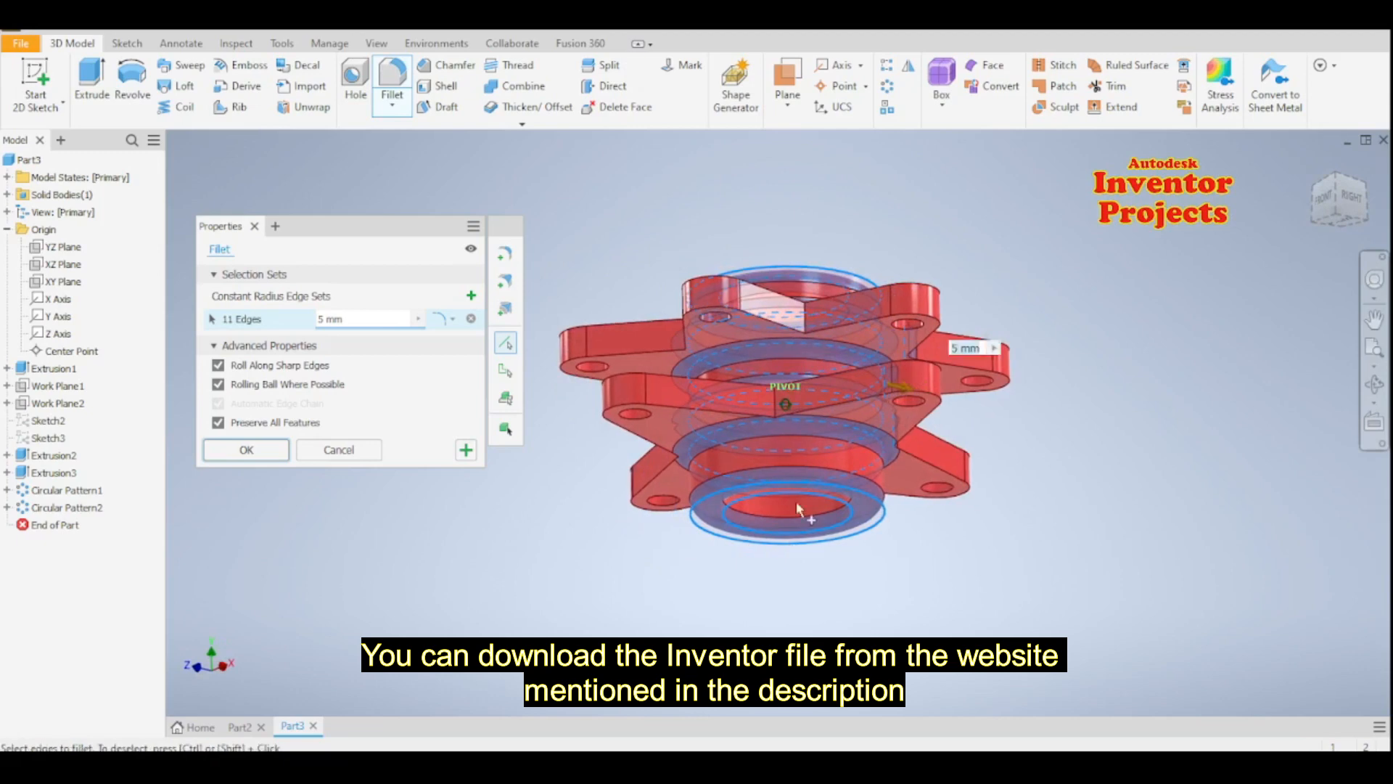
pyautogui.click(777, 400)
pyautogui.keyDown('shift'); pyautogui.moveTo(589, 557); pyautogui.dragTo(783, 508, button='middle'); pyautogui.keyUp('shift')
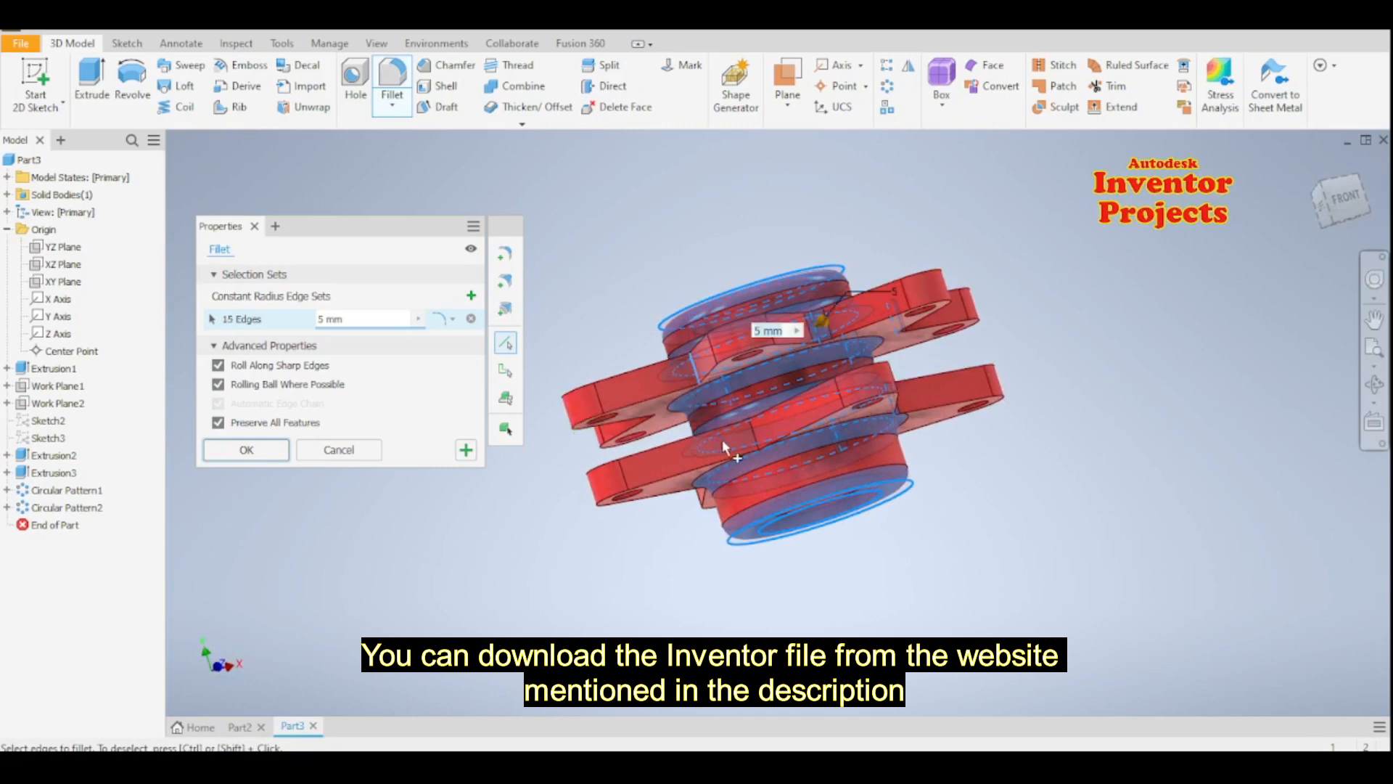
pyautogui.keyDown('shift'); pyautogui.moveTo(557, 555); pyautogui.dragTo(753, 450, button='middle'); pyautogui.keyUp('shift')
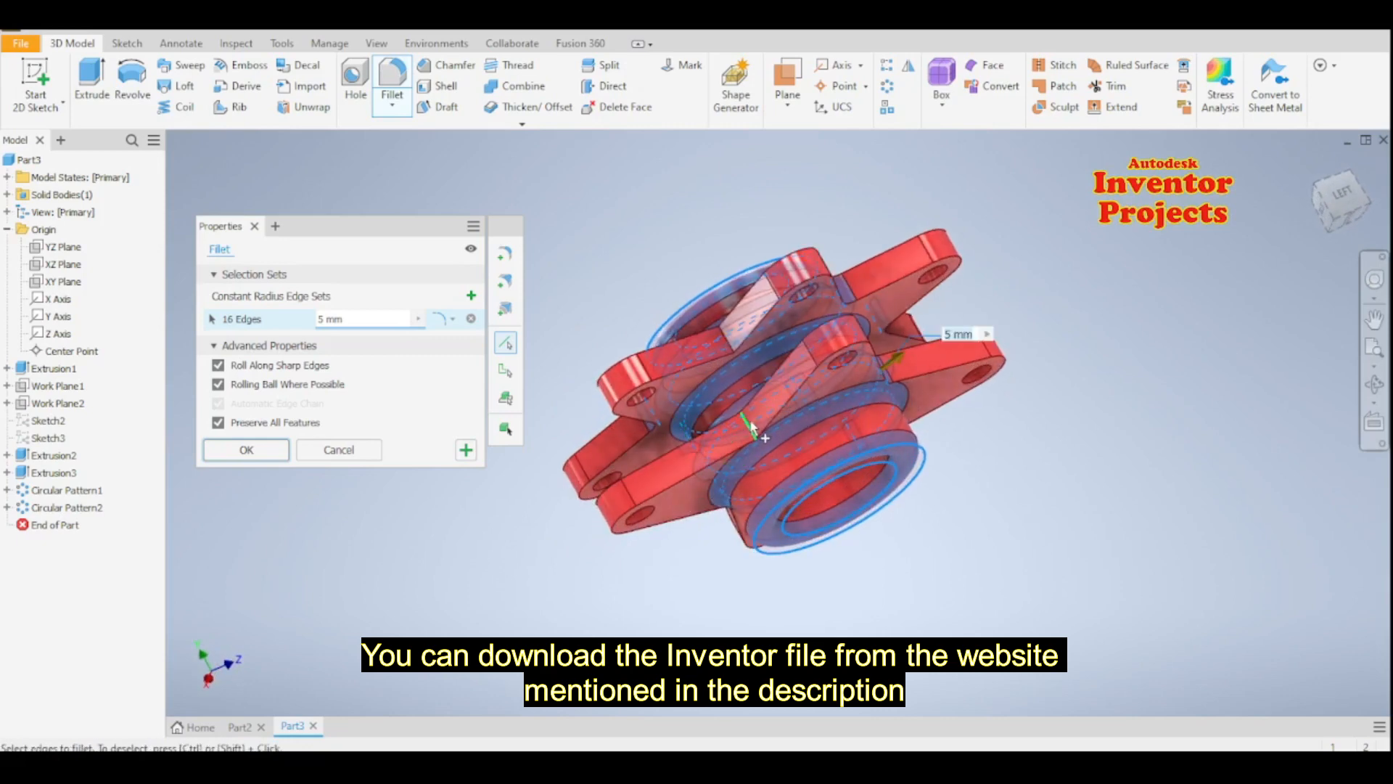
pyautogui.click(749, 424)
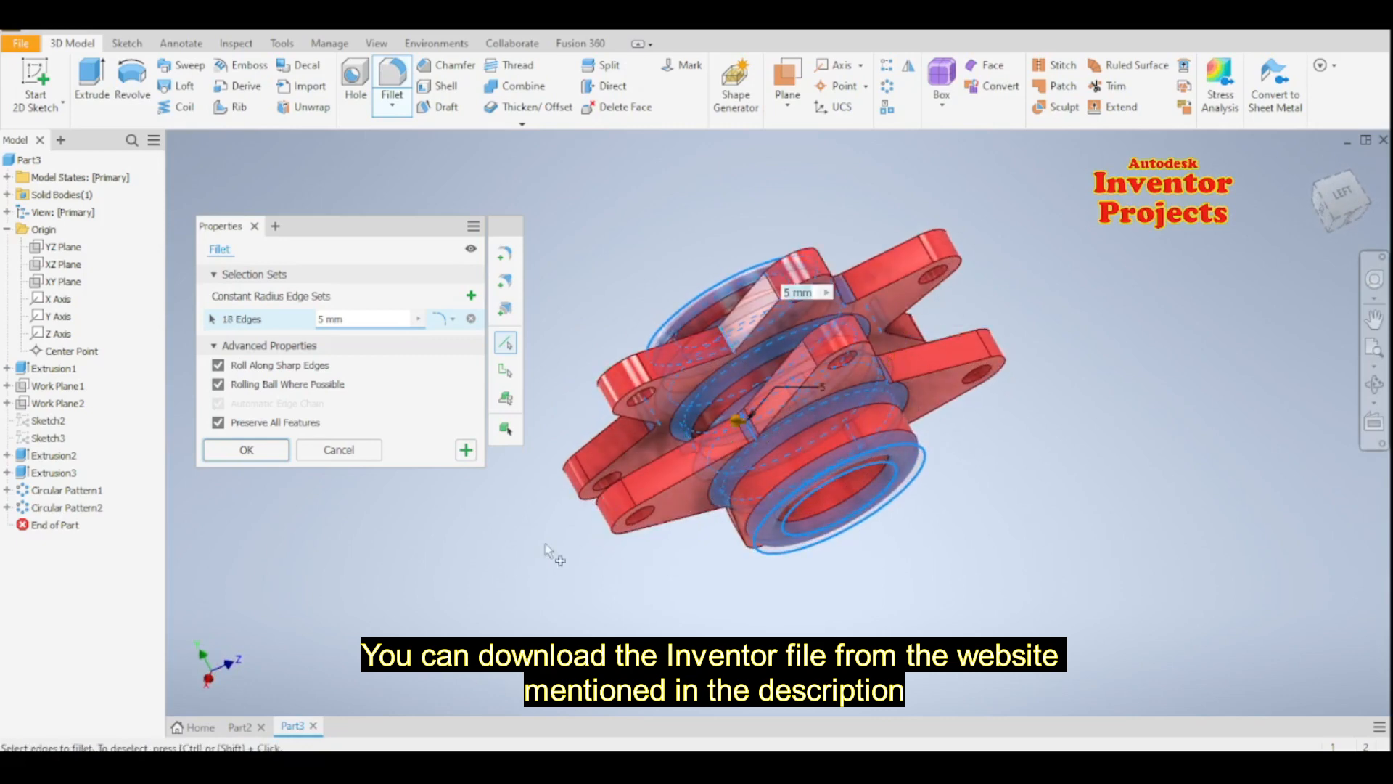
pyautogui.keyDown('shift'); pyautogui.moveTo(532, 553); pyautogui.dragTo(666, 653, button='middle'); pyautogui.keyUp('shift')
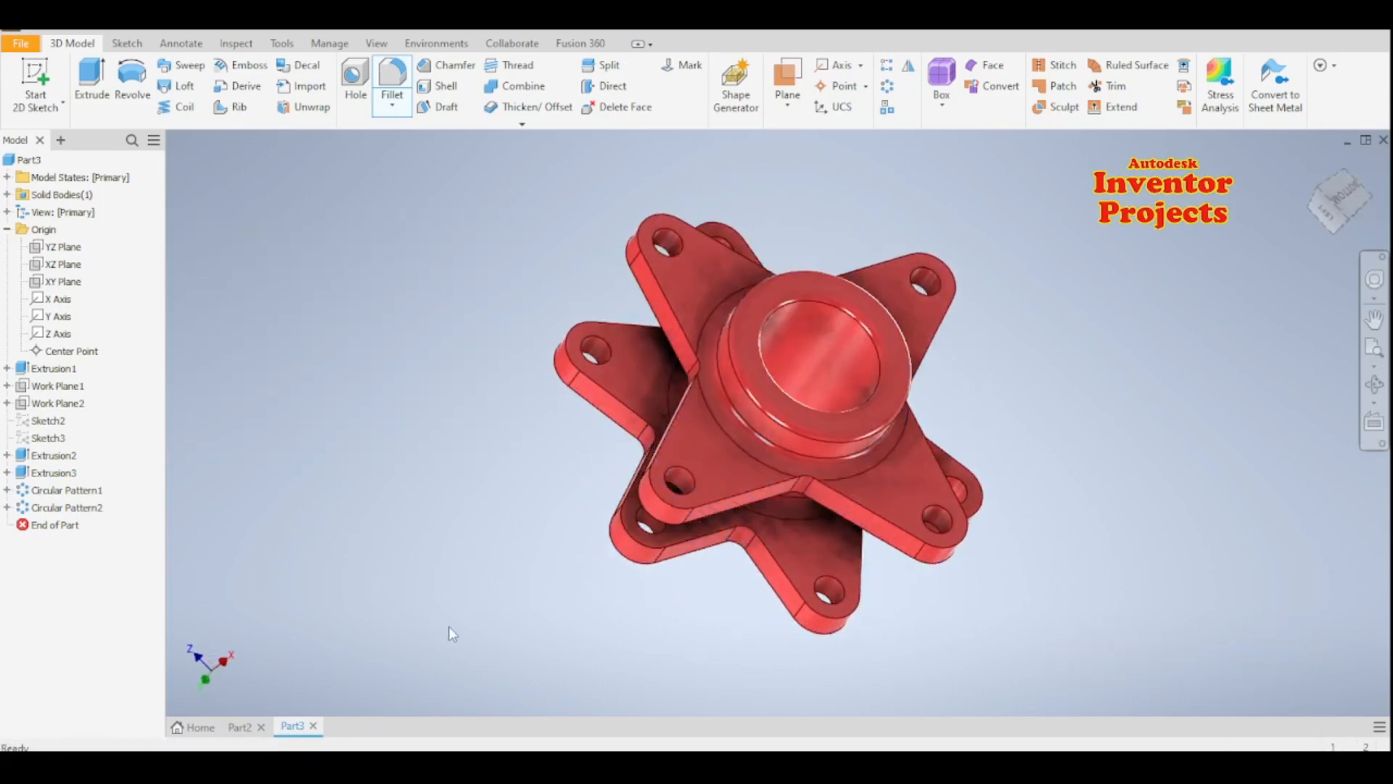
# Step: Inspect the filleted hub from several sides and return the model to its home view
pyautogui.moveTo(1021, 572)
pyautogui.keyDown('shift'); pyautogui.mouseDown(button='middle')
pyautogui.moveTo(958, 568)
pyautogui.moveTo(924, 493)
pyautogui.moveTo(769, 522)
pyautogui.moveTo(687, 595)
pyautogui.moveTo(538, 643)
pyautogui.moveTo(444, 651)
pyautogui.moveTo(581, 472)
pyautogui.moveTo(726, 406)
pyautogui.mouseUp(button='middle'); pyautogui.keyUp('shift')
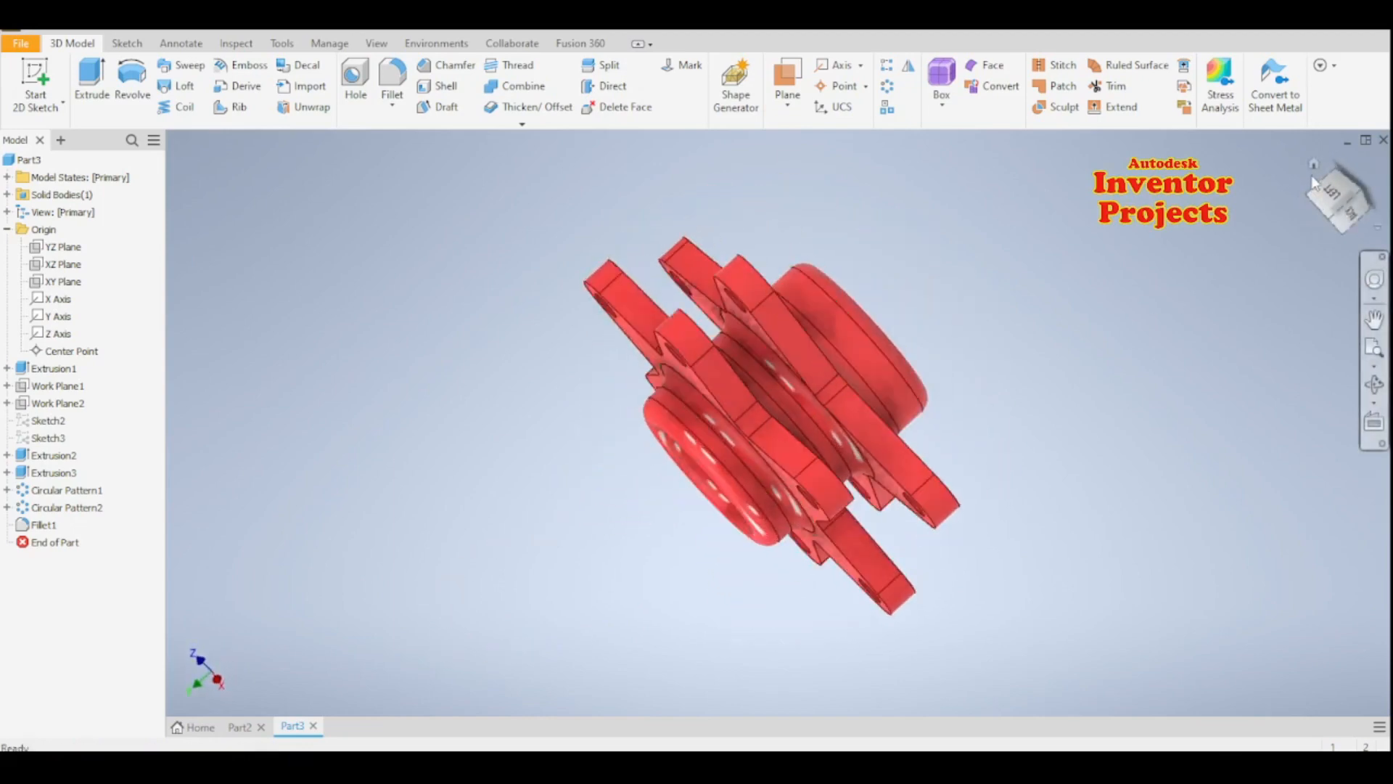
pyautogui.click(1315, 165)
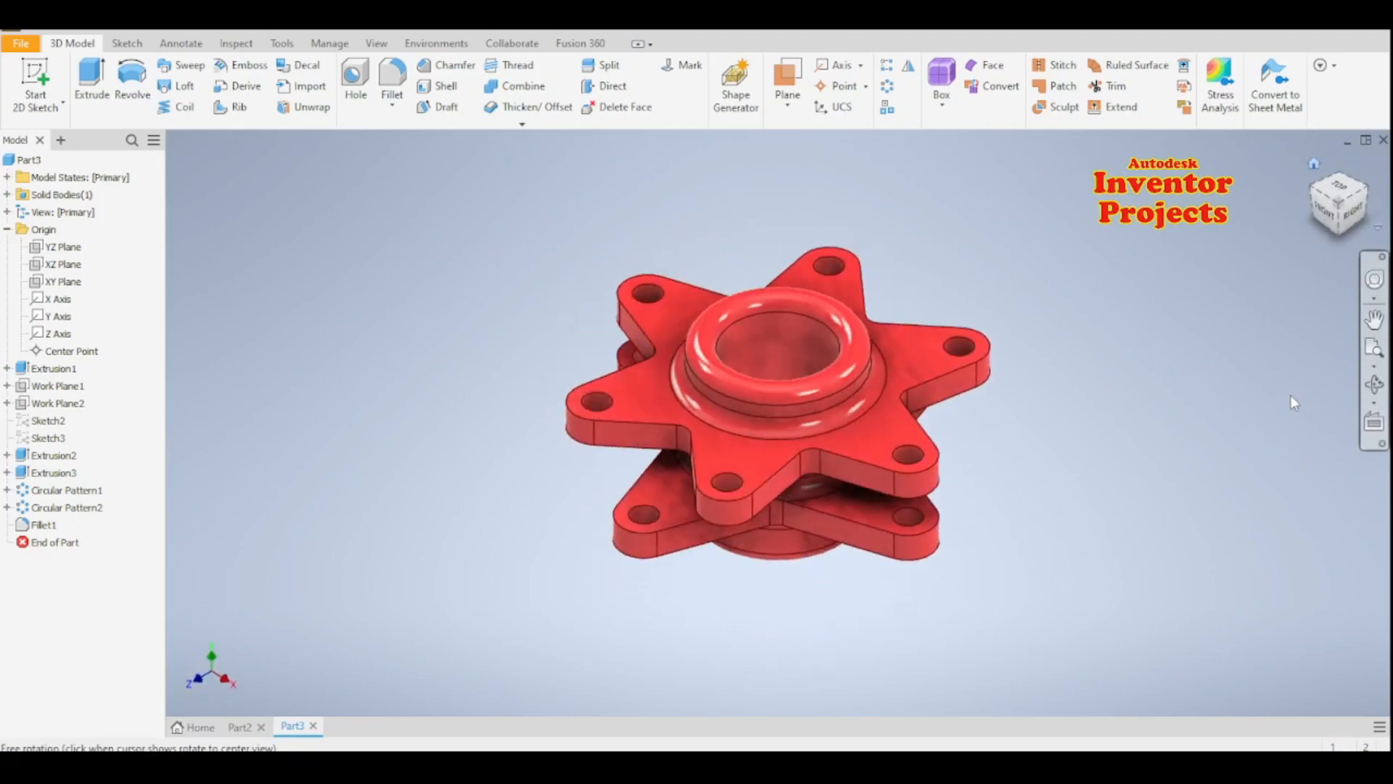